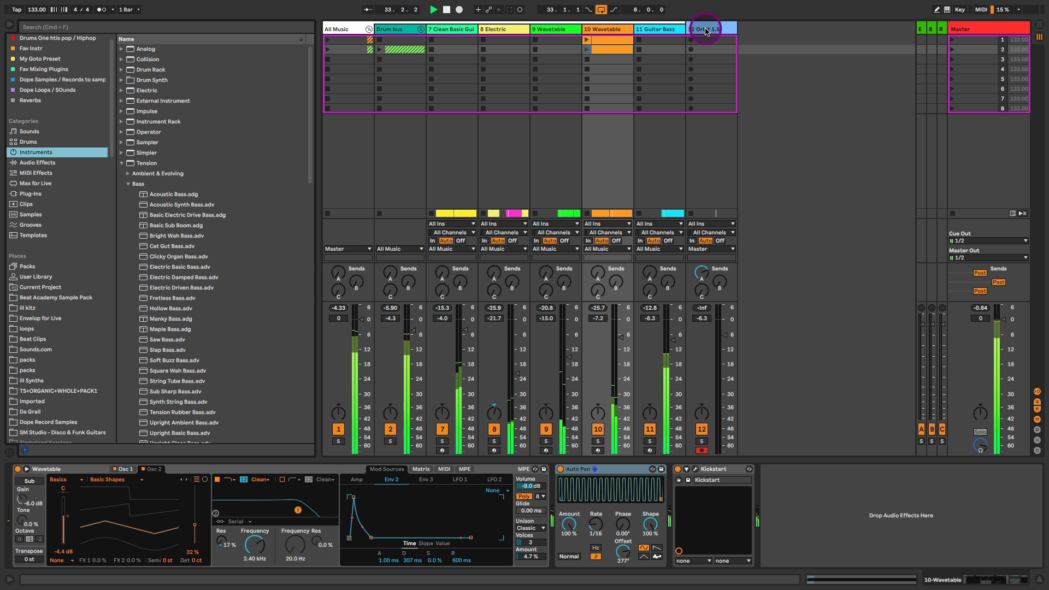
- Lower the volume of the 12 Orbit track to -15.3 dB and slightly further during playback
drag(725, 335, 725, 371)
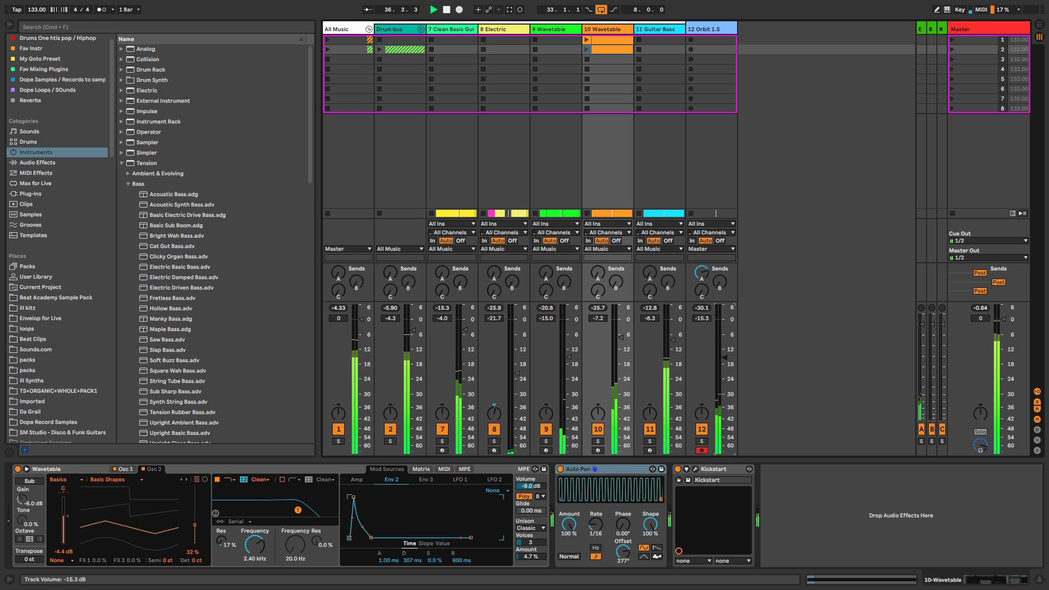
drag(725, 357, 725, 367)
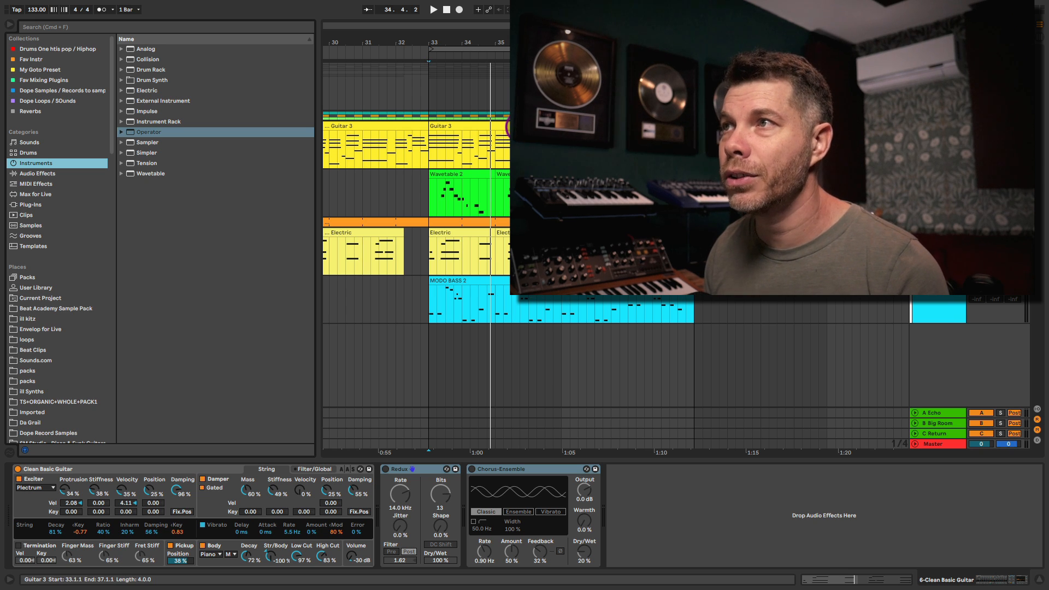
- Select the Guitar 3 clip starting at bar 33 and audition it
click(519, 127)
key(space)
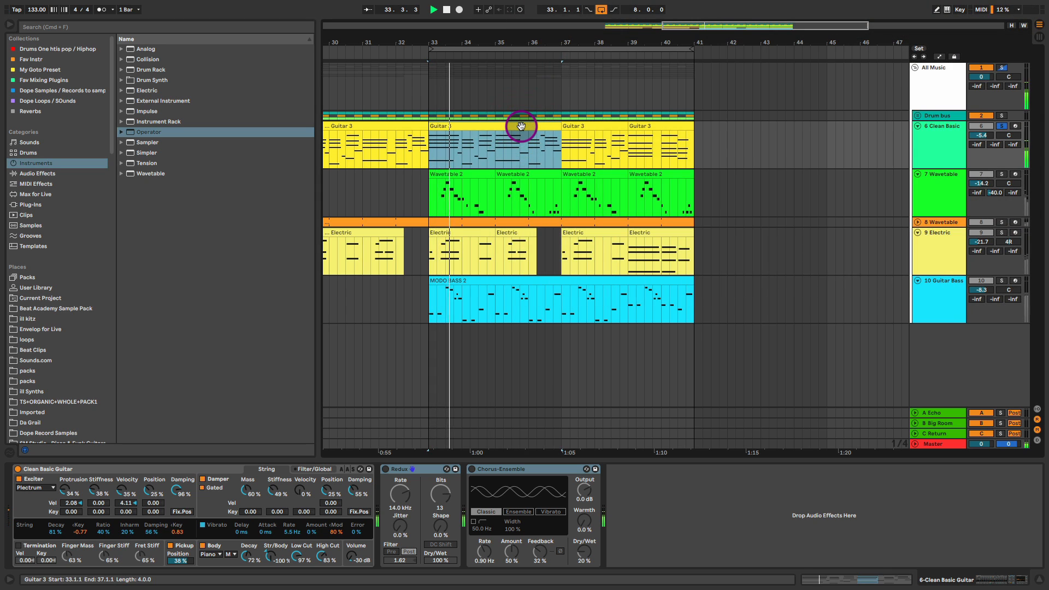
key(space)
- Browse the hot-swap presets for Clean Basic Guitar in Tension's Guitar & Plucked folder and clear the guitar search filter
click(159, 469)
click(159, 470)
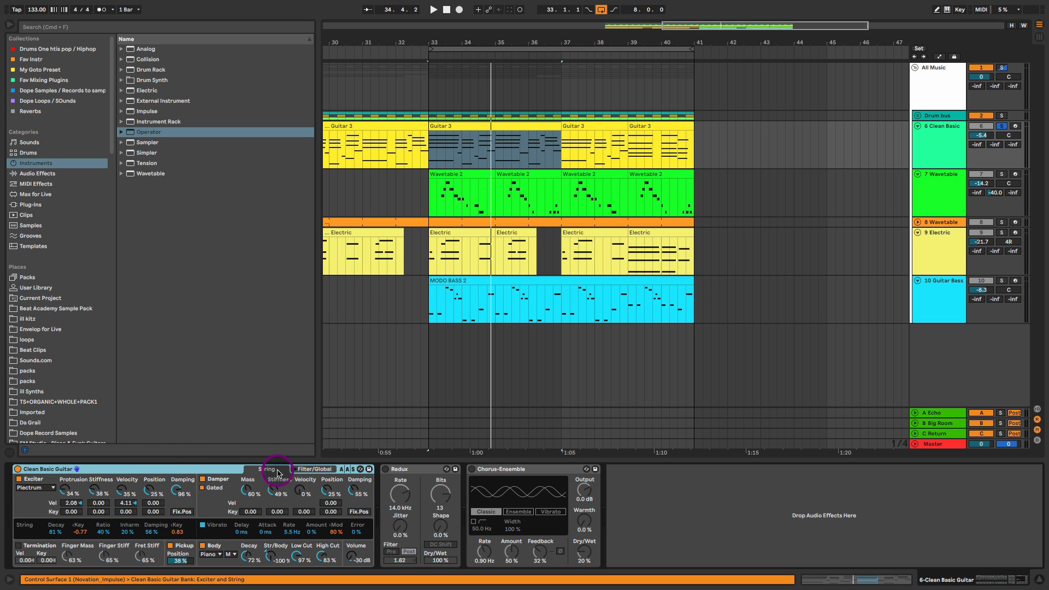
click(360, 469)
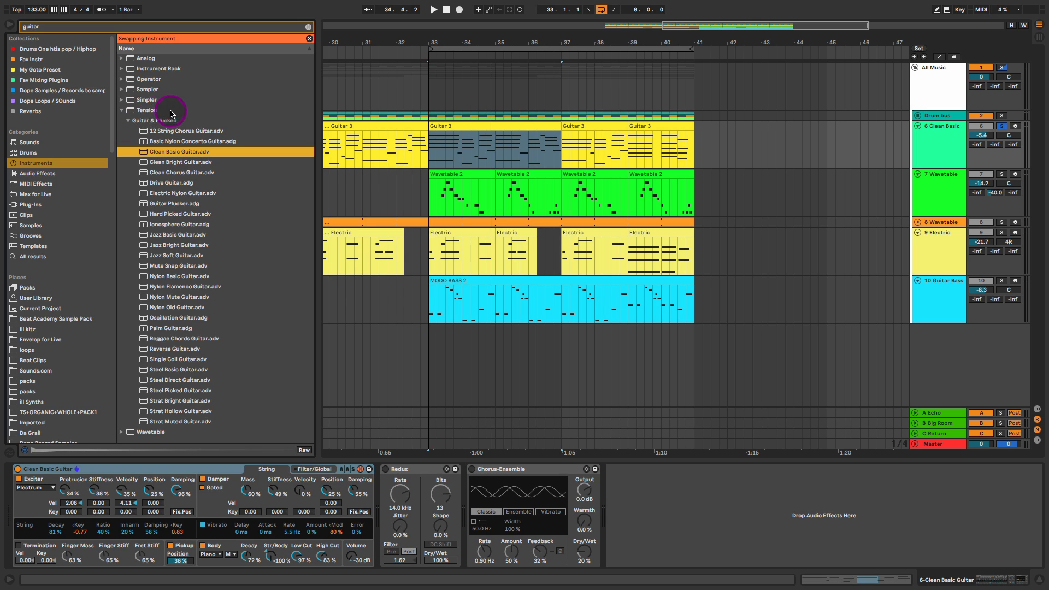
click(128, 121)
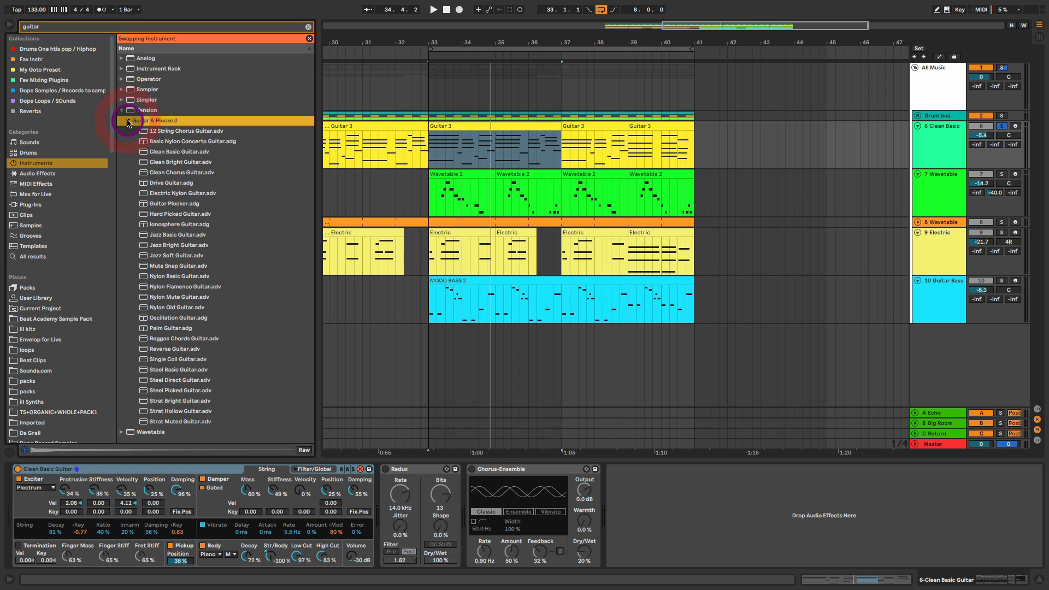
click(210, 152)
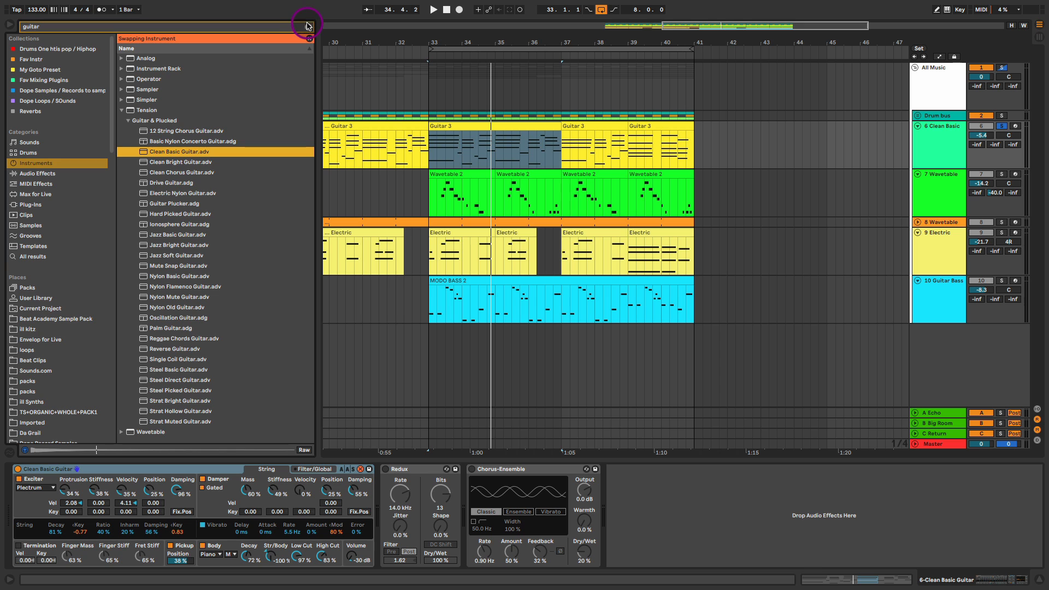
click(308, 26)
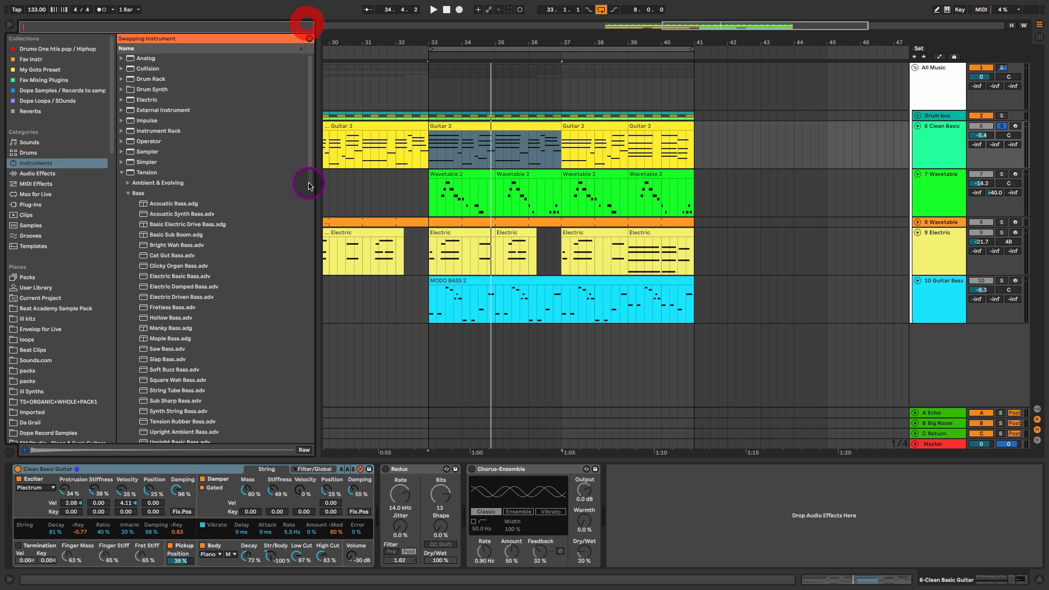
click(206, 469)
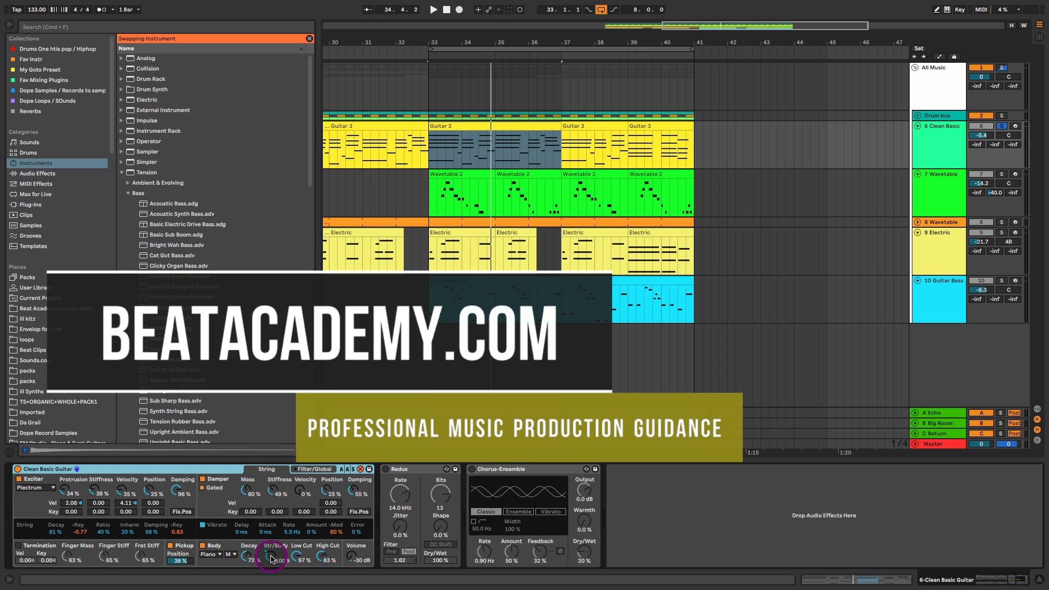
- Open the Guitar 3 clip starting at bar 33 for note editing and enlarge the note editor
click(508, 219)
click(493, 128)
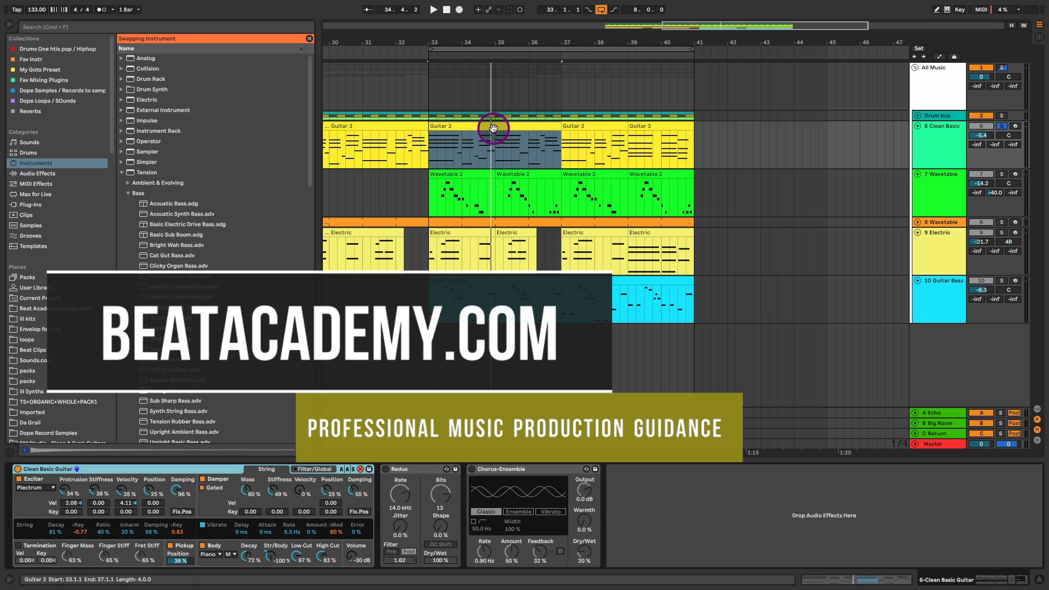
double_click(493, 128)
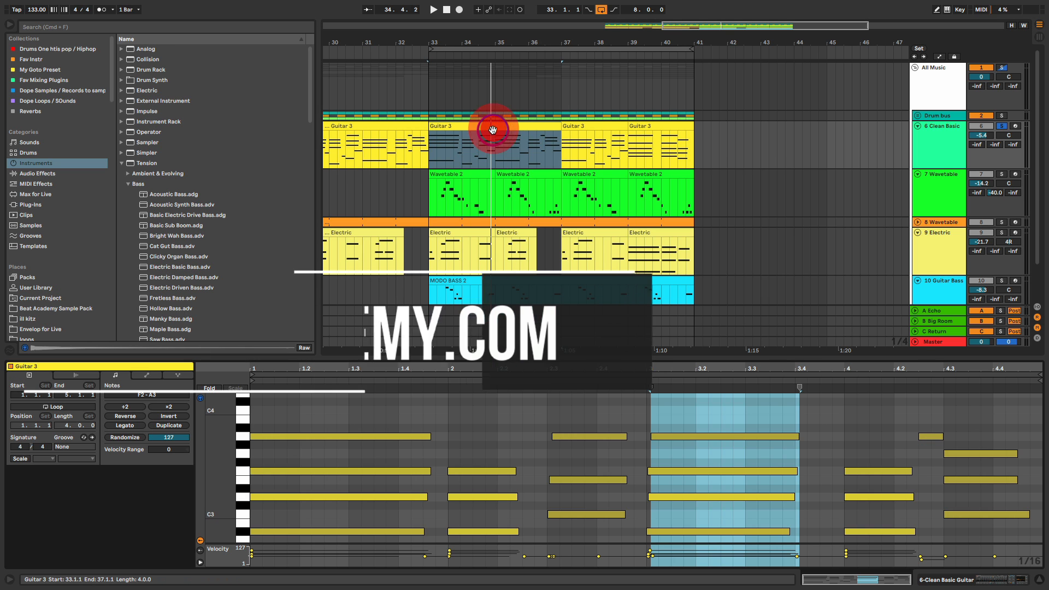
click(469, 446)
drag(492, 357, 506, 199)
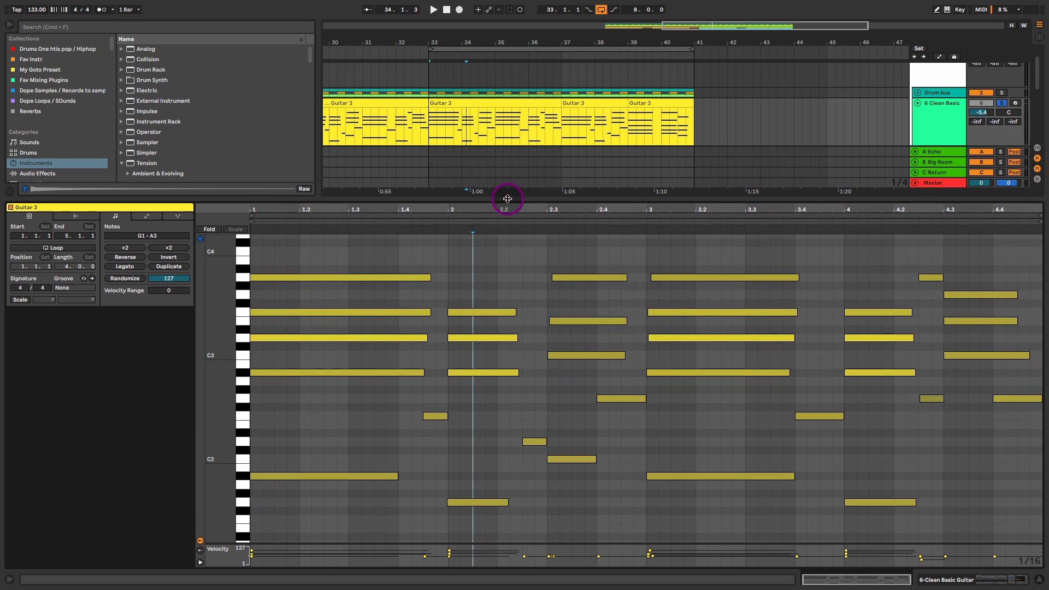
- Fold the note editor to only the pitches used in the clip while auditioning the guitar part
key(space)
click(210, 229)
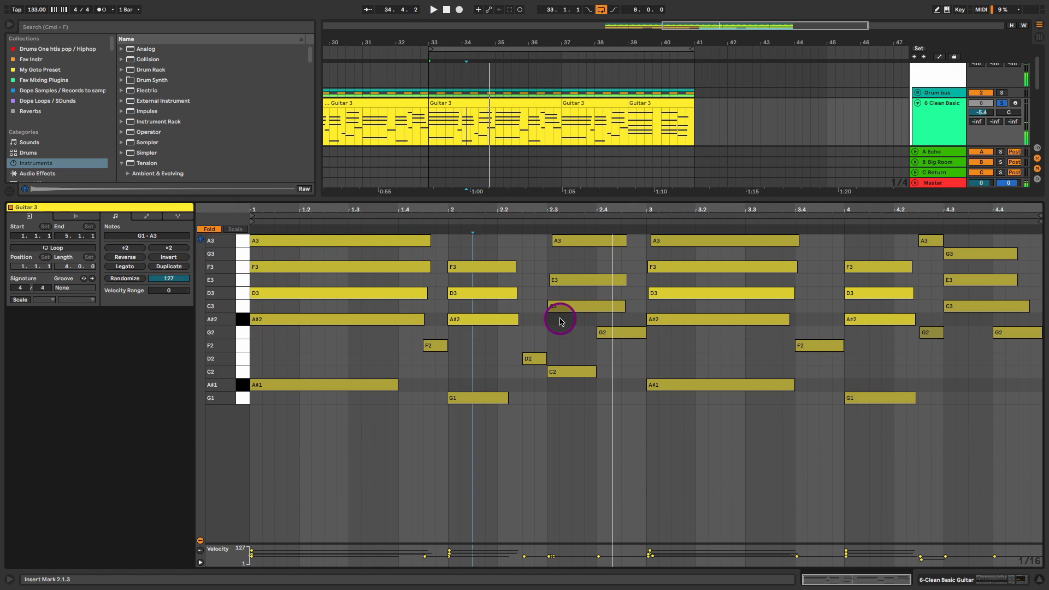
key(space)
- Align the A3 and E3 notes at beat 2.3 with the start of C3, and quantize all notes in the clip
click(574, 257)
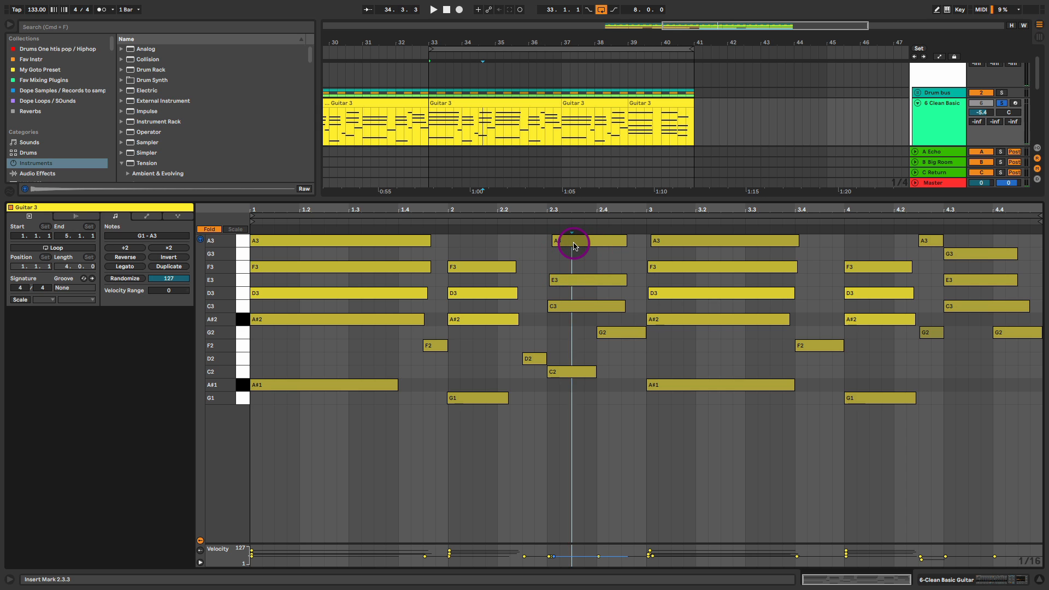
drag(574, 244, 569, 243)
drag(569, 282, 565, 281)
click(567, 307)
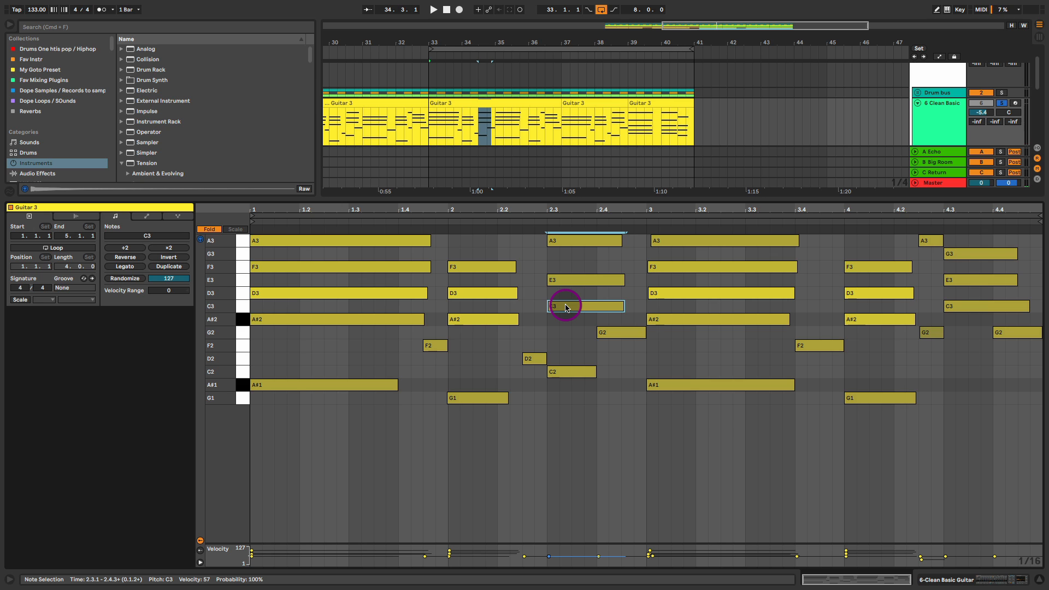
key(super+a)
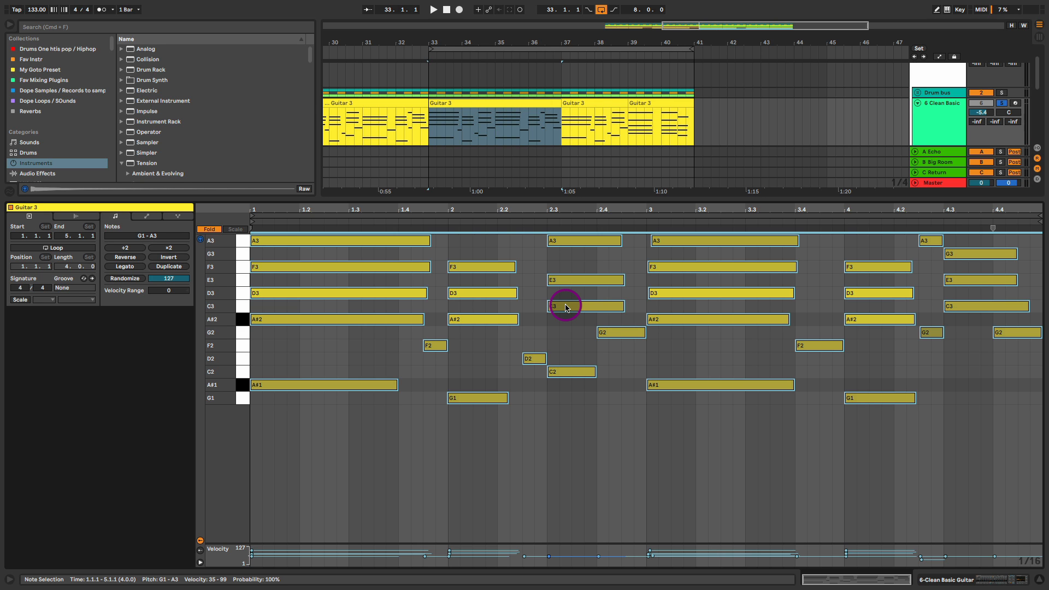
key(super+u)
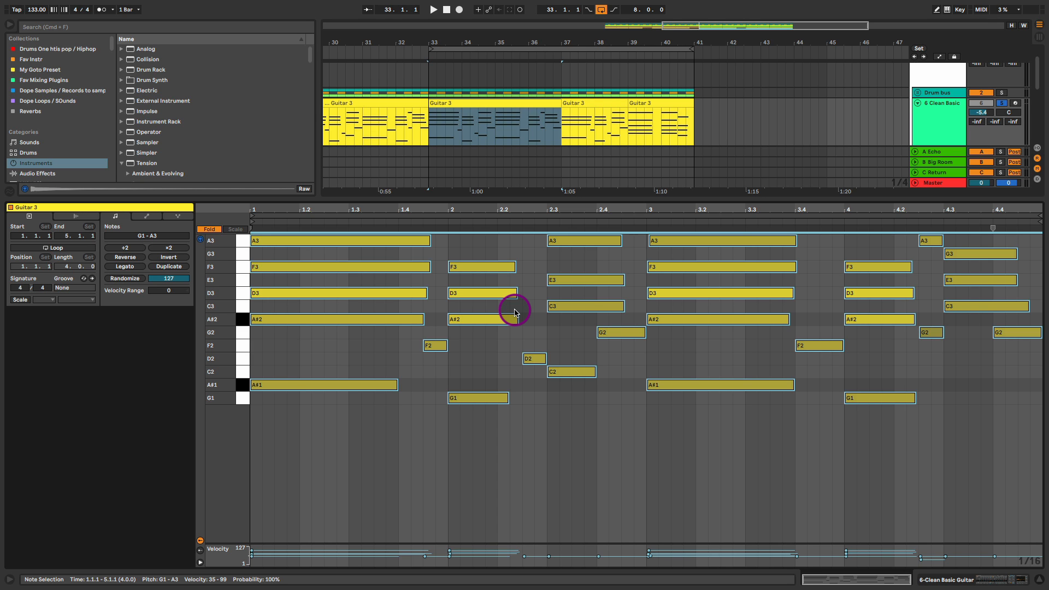
- Strum the chord at bar 2 by shifting F3 and D3 slightly later off the grid, with F3 starting last
click(512, 248)
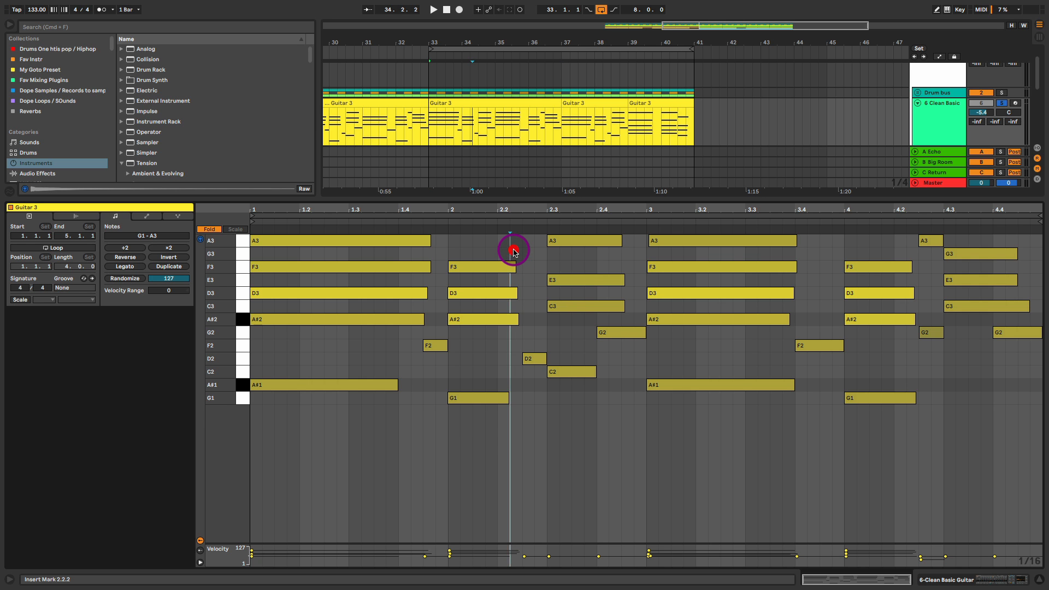
drag(486, 208, 485, 246)
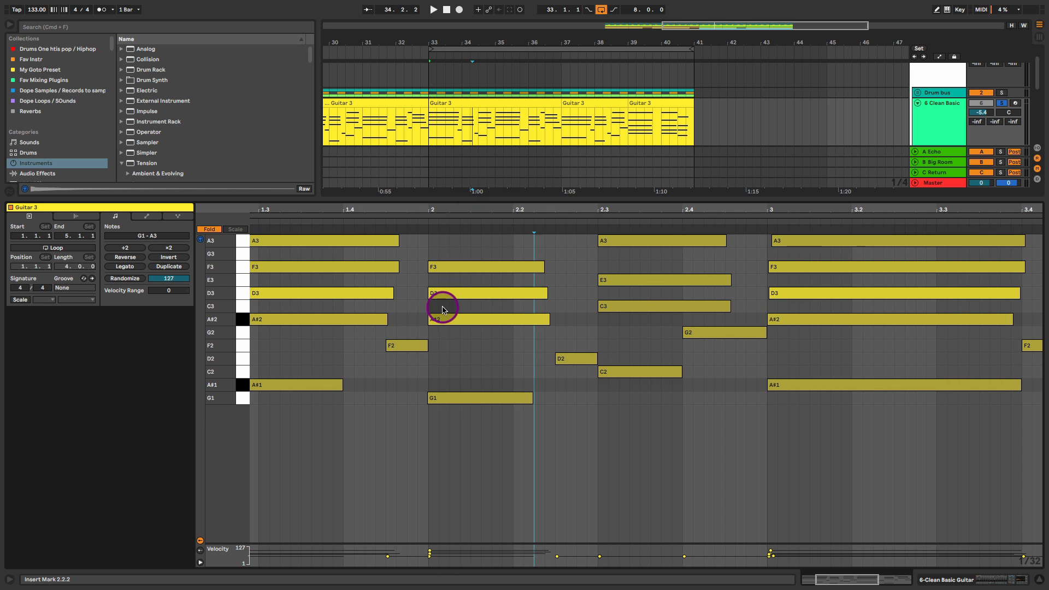
click(444, 266)
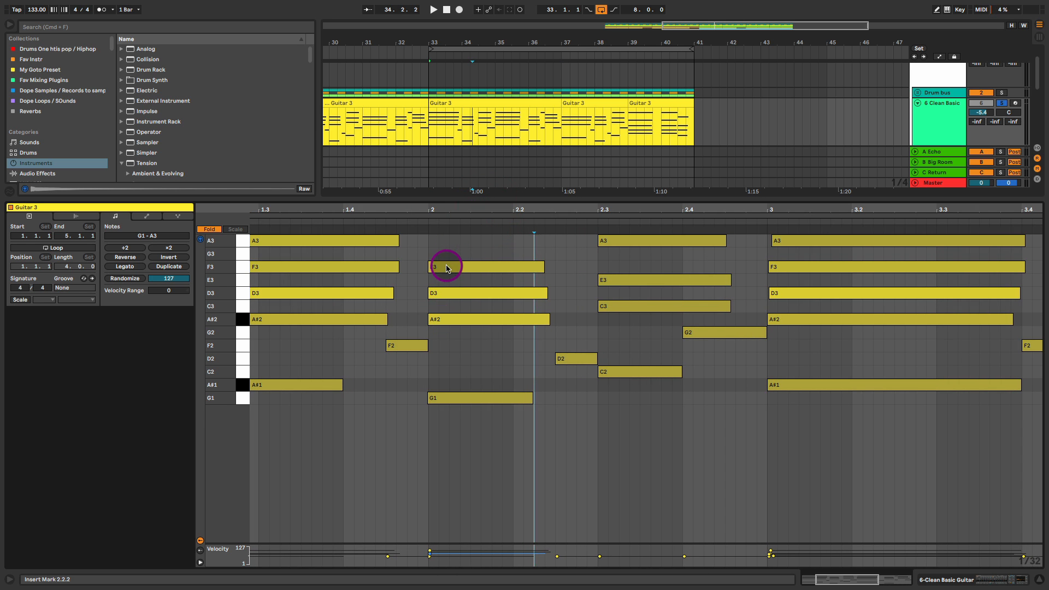
drag(445, 267, 453, 268)
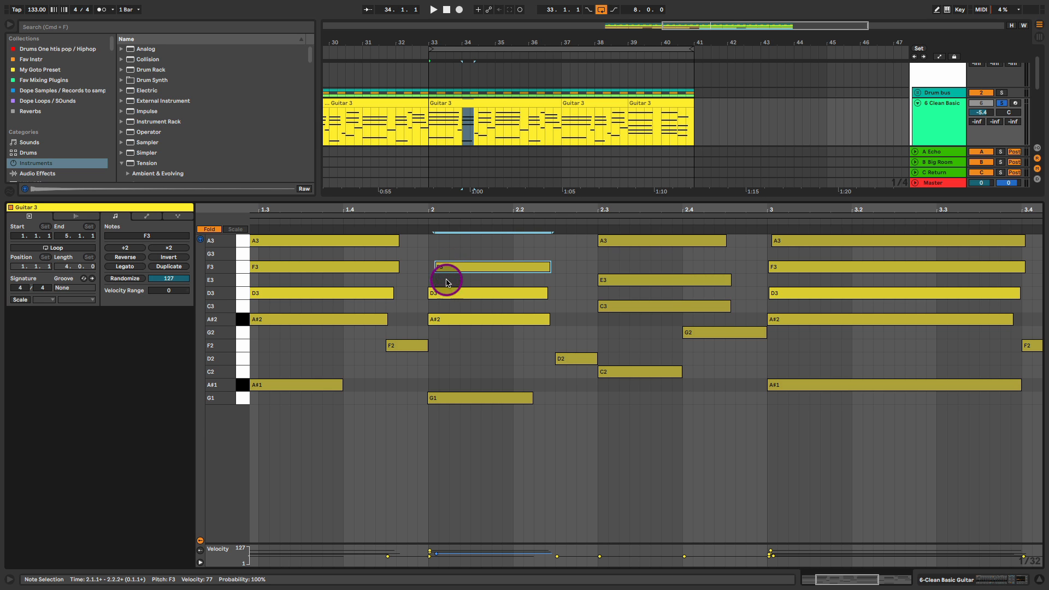
drag(445, 296, 448, 292)
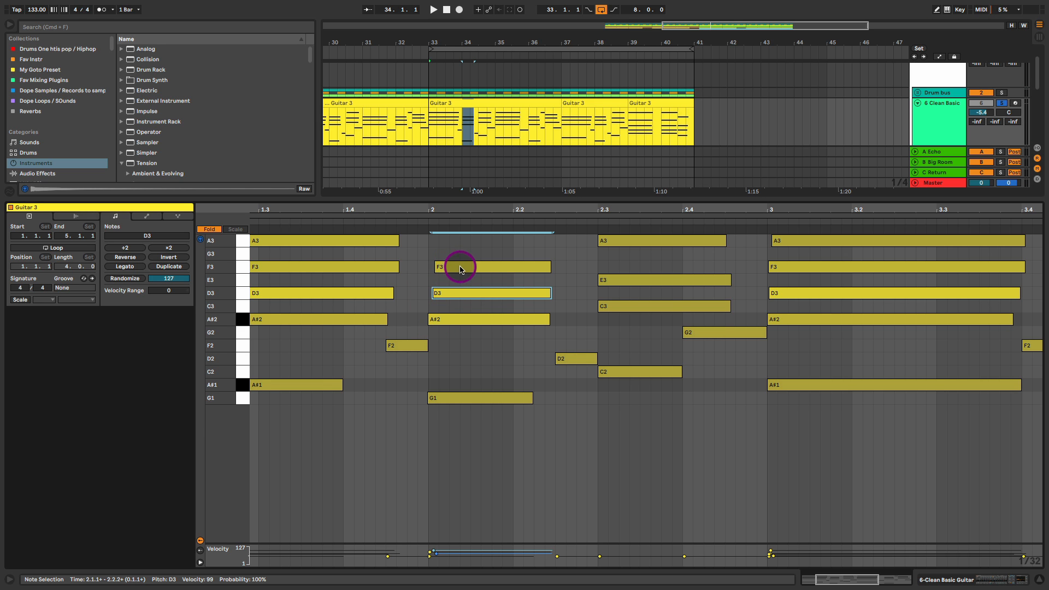
- Audition the strummed bar 2 chord, shift its F3 and D3 notes slightly later again, and replay it
key(space)
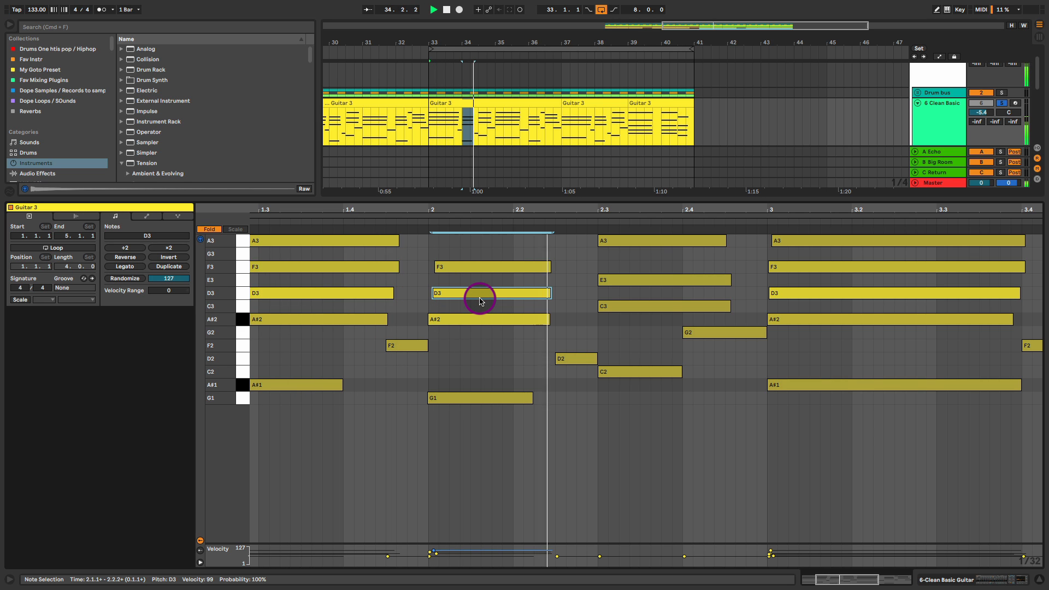
key(space)
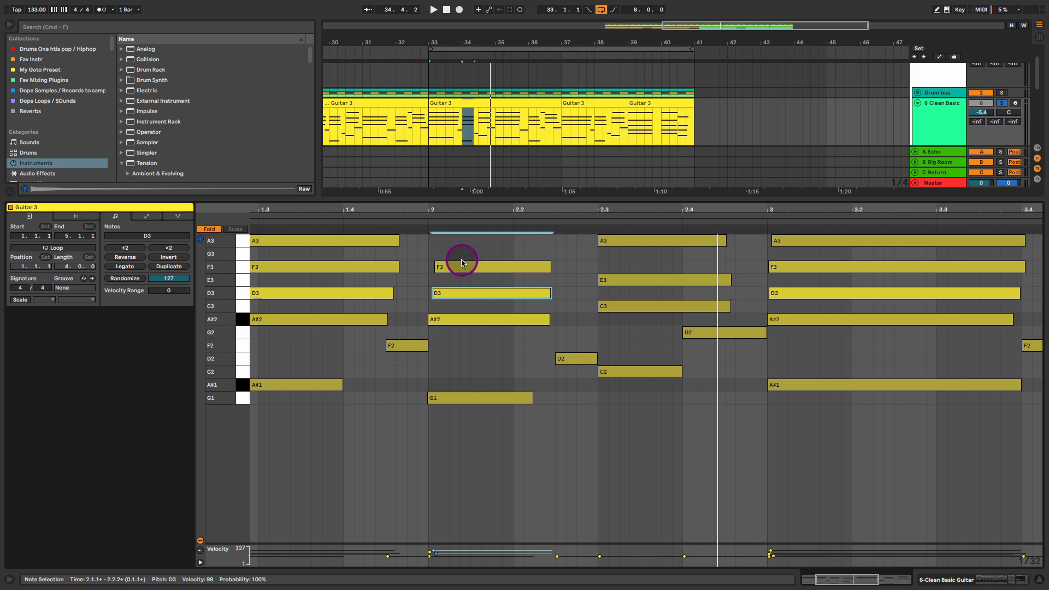
drag(453, 267, 455, 293)
key(space)
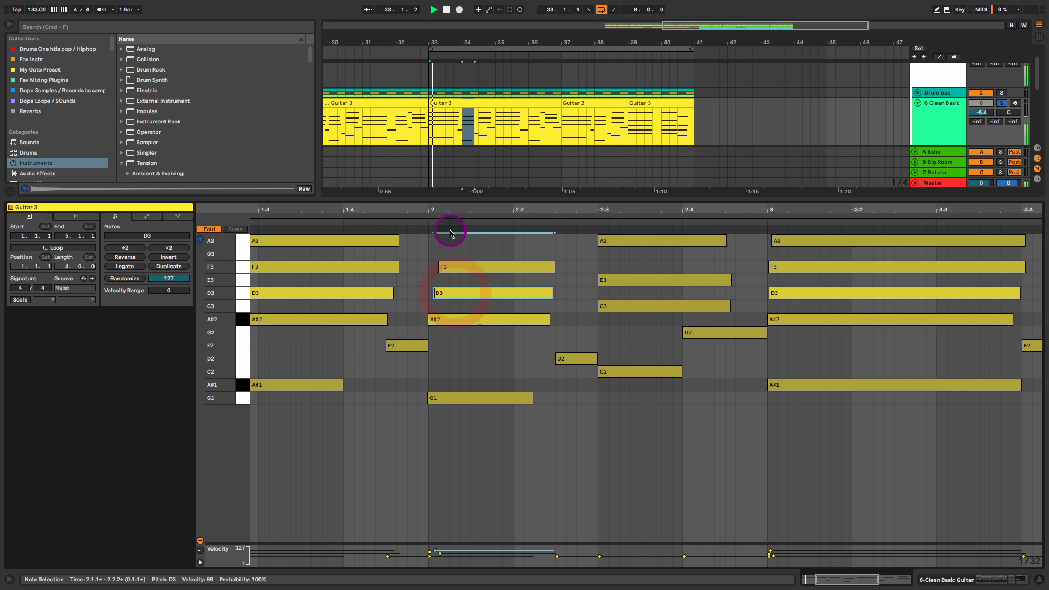
- Strum the chord at beat 2.3 by shifting A3 and E3 slightly later than C3, with A3 starting last
scroll(459, 206, down, 3)
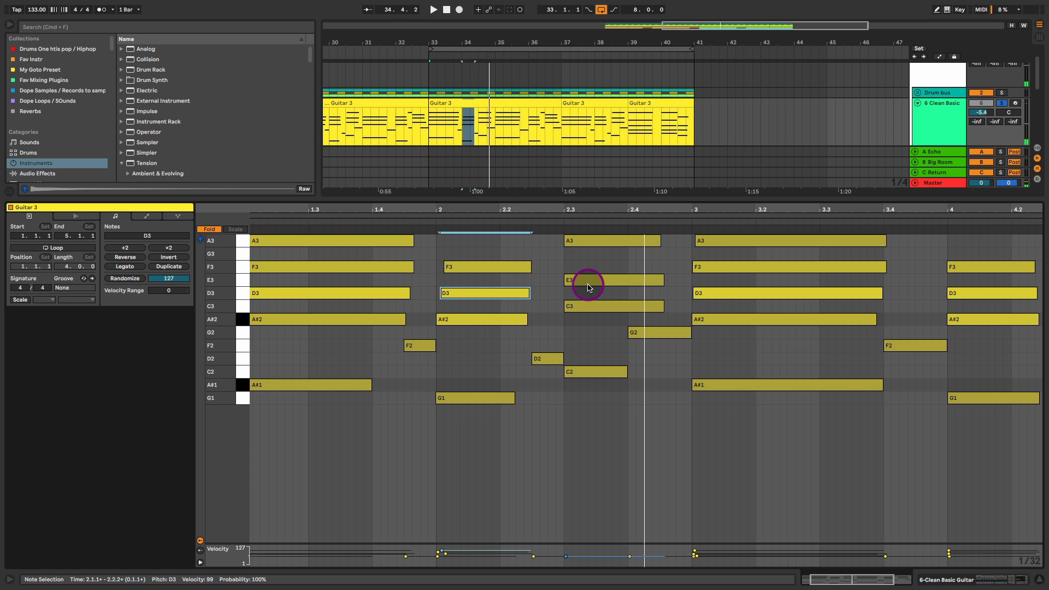
click(579, 243)
drag(578, 243, 586, 243)
drag(575, 279, 585, 284)
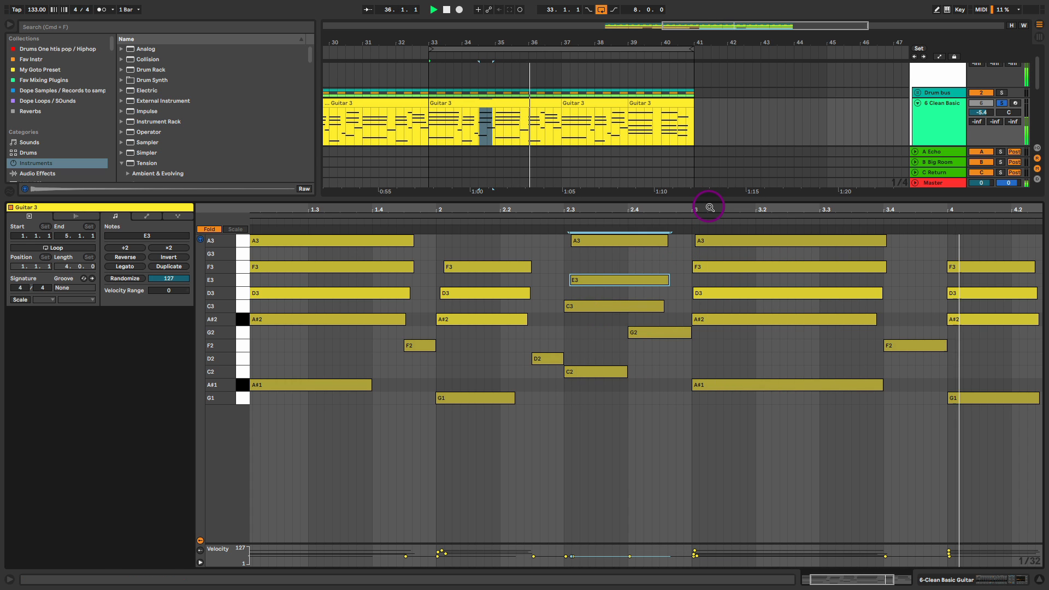
- Strum the chord at bar 4 by shifting F3 and D3 slightly later than A#2, with F3 starting last
scroll(999, 254, right, 5)
drag(797, 267, 812, 296)
click(809, 295)
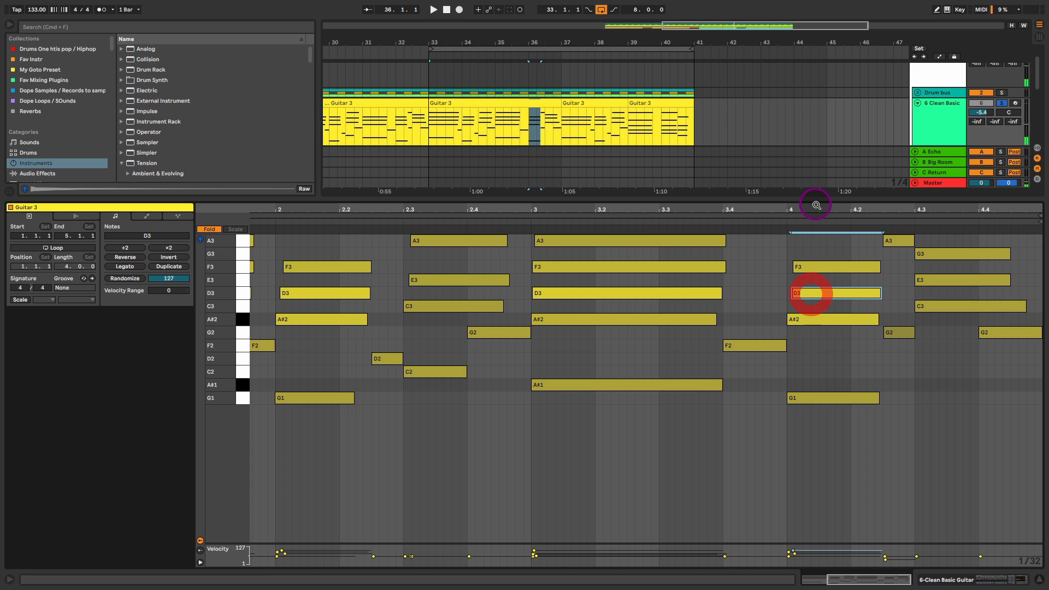
drag(818, 210, 869, 209)
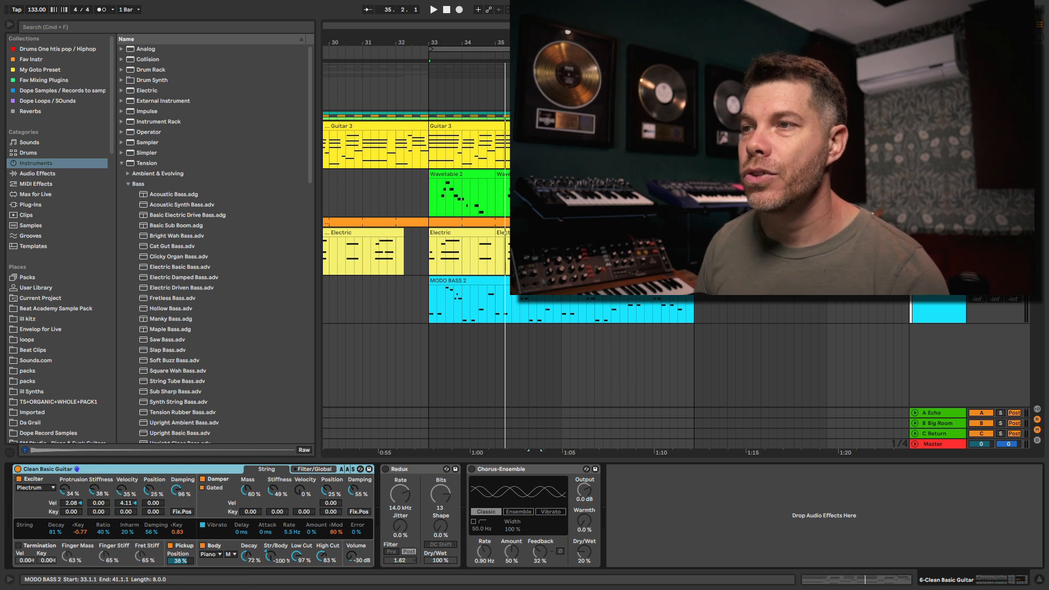
- Enable Redux on the Clean Basic Guitar track and raise its Rate to about 15 kHz while auditioning the loop
click(407, 469)
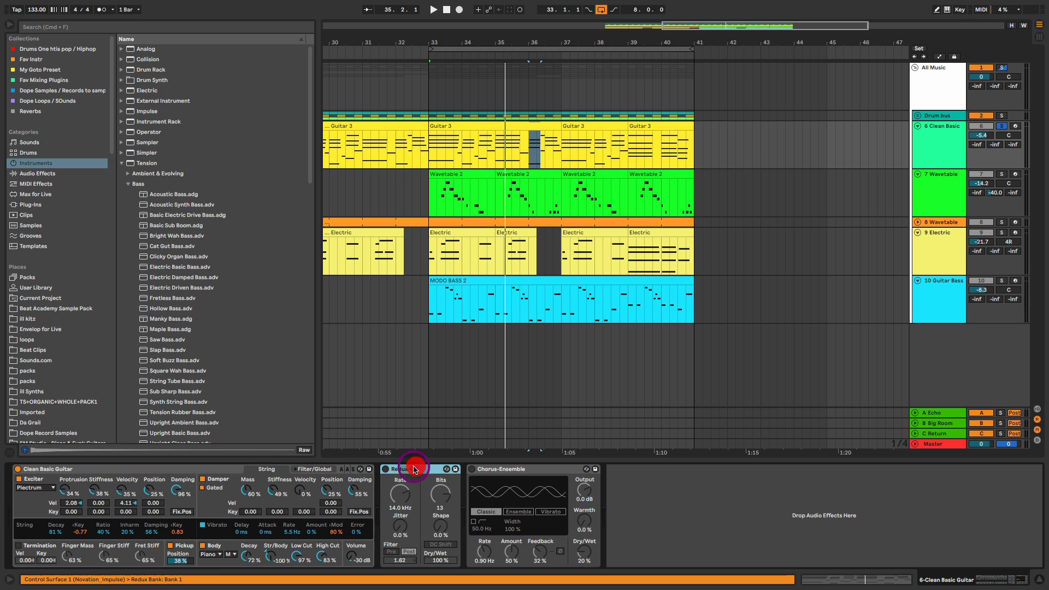
click(385, 471)
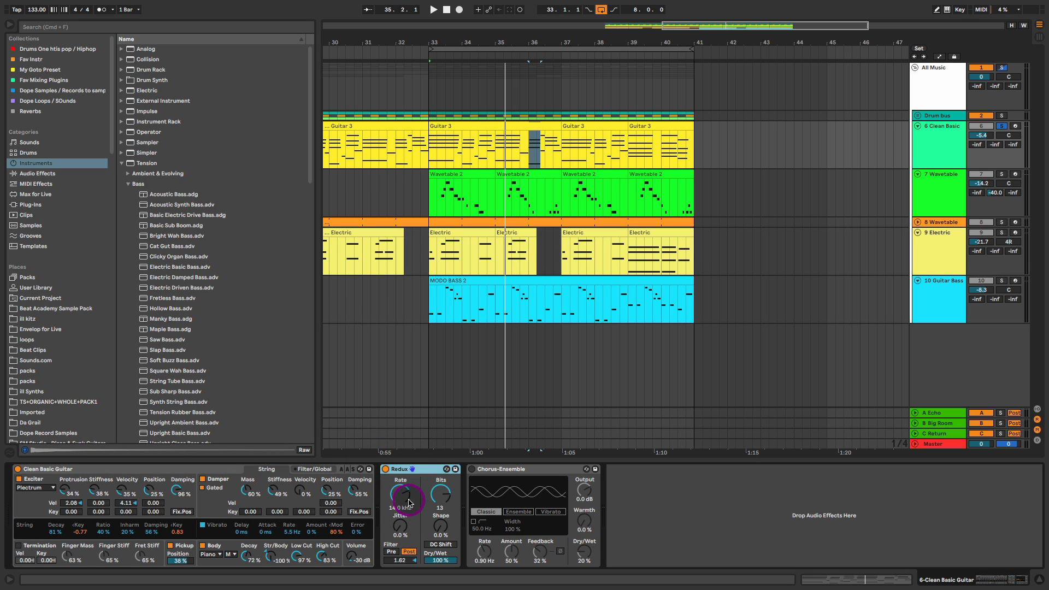
key(space)
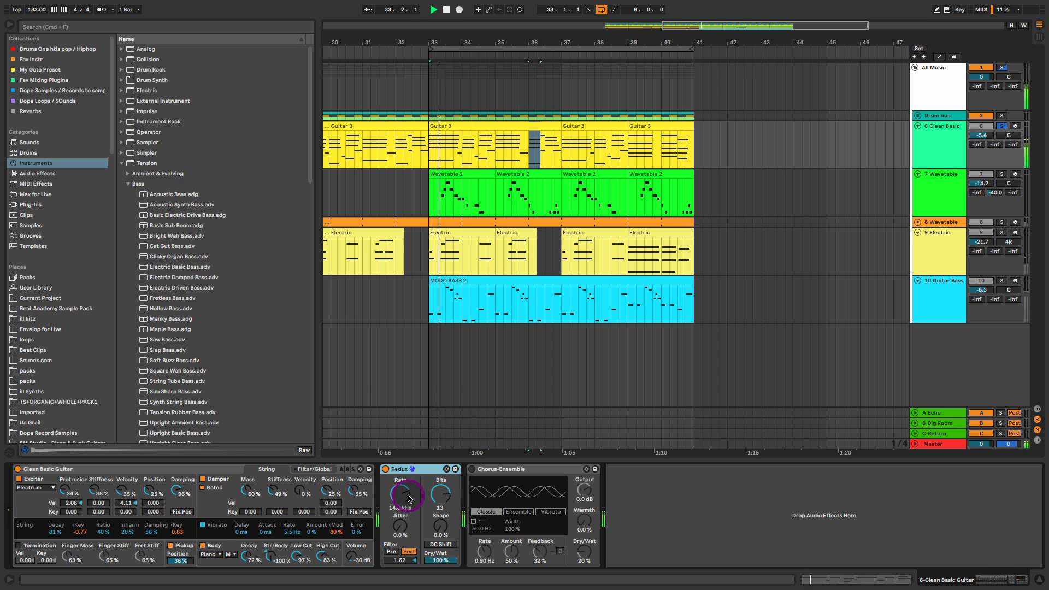
drag(409, 503, 409, 494)
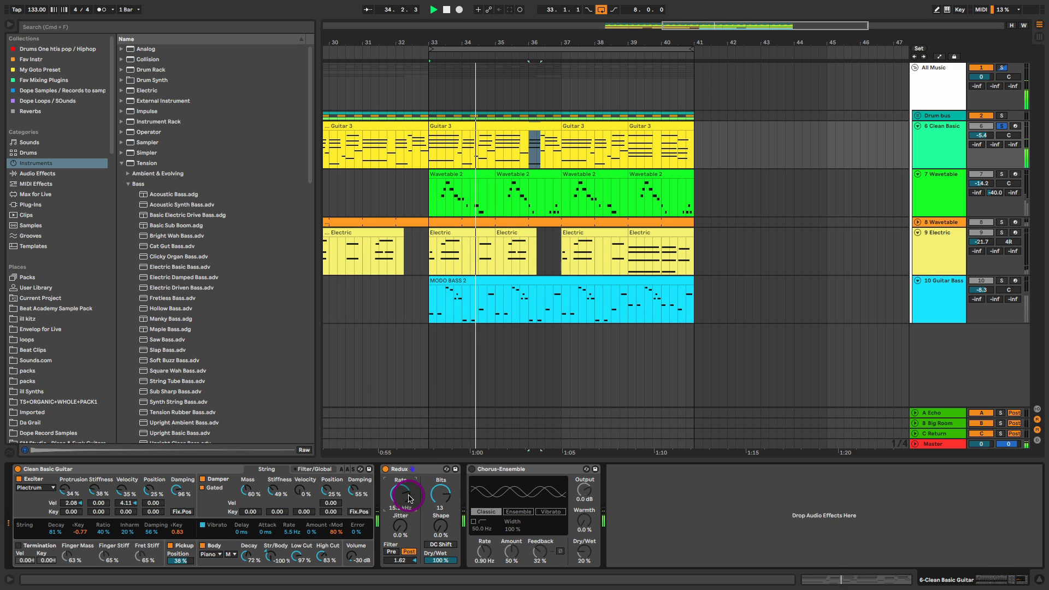
key(space)
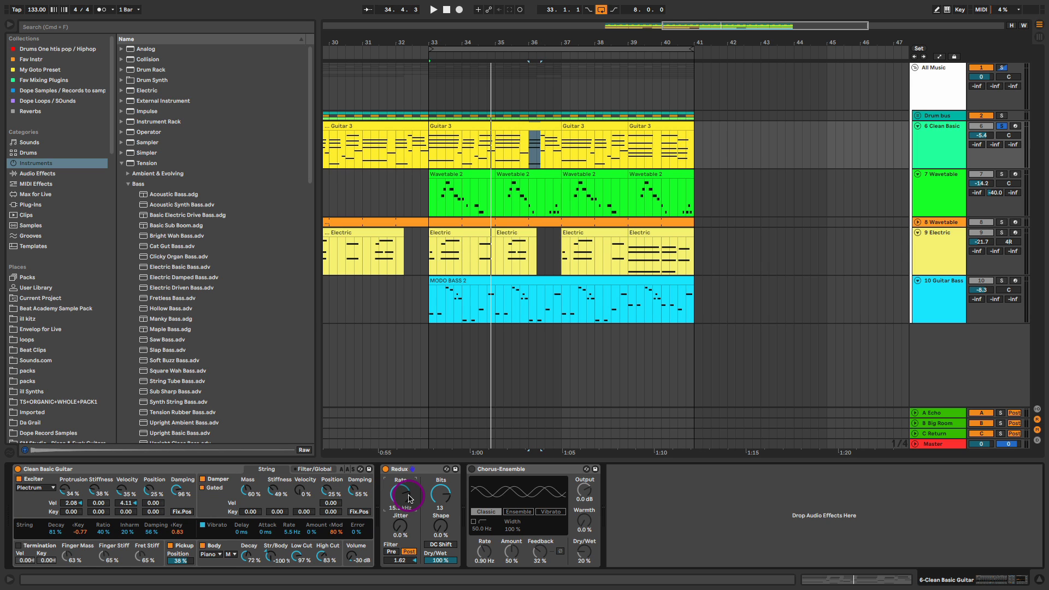
key(space)
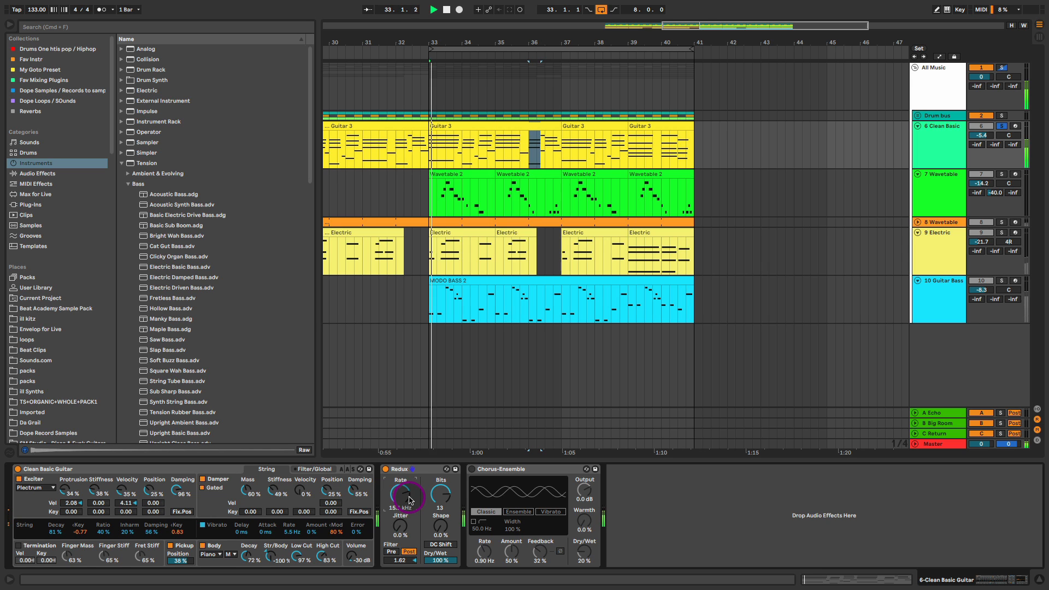
- Set Redux's Rate to 14.5 kHz and its Bits to 12 on the guitar track while auditioning the loop
key(space)
drag(405, 494, 440, 498)
key(space)
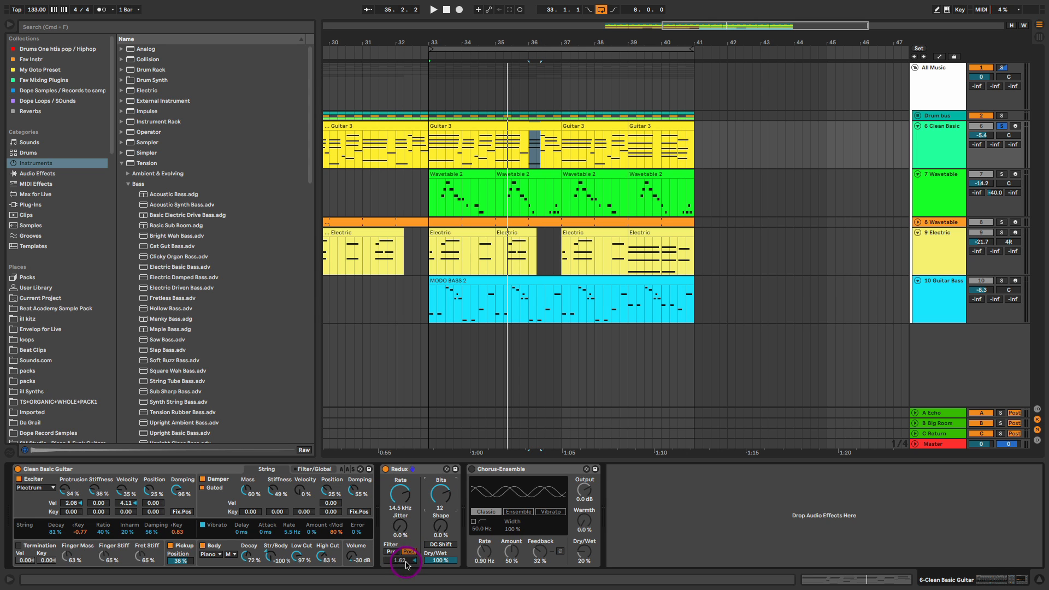
- Set Redux's post filter to -0.50 and its Dry/Wet to 87% while auditioning the guitar
key(space)
drag(407, 562, 408, 564)
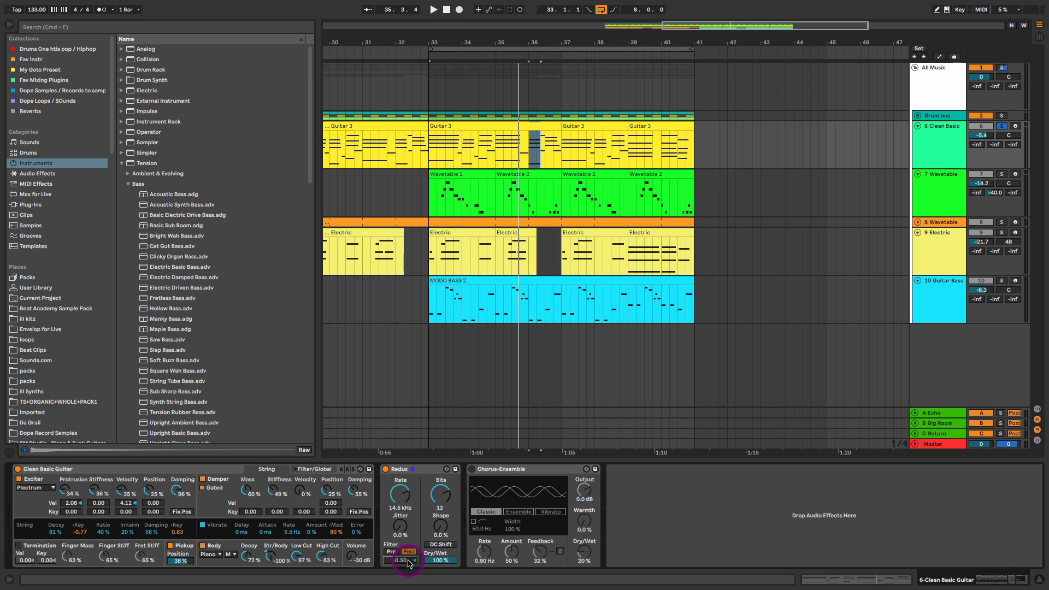
key(space)
drag(440, 560, 440, 567)
key(space)
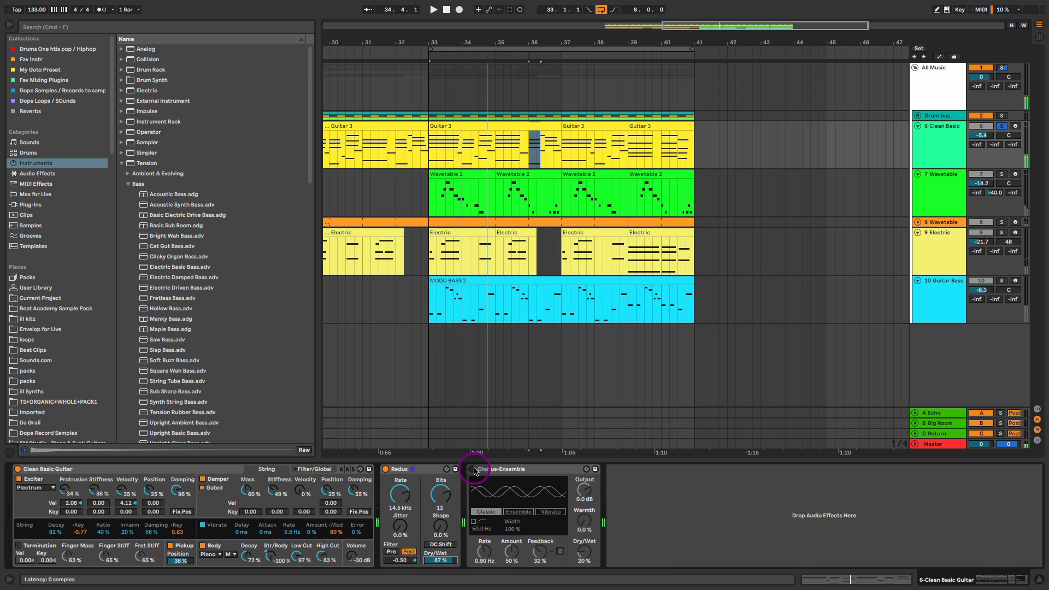
- Enable Chorus-Ensemble on the guitar track and set its Dry/Wet to 28% during playback
click(471, 469)
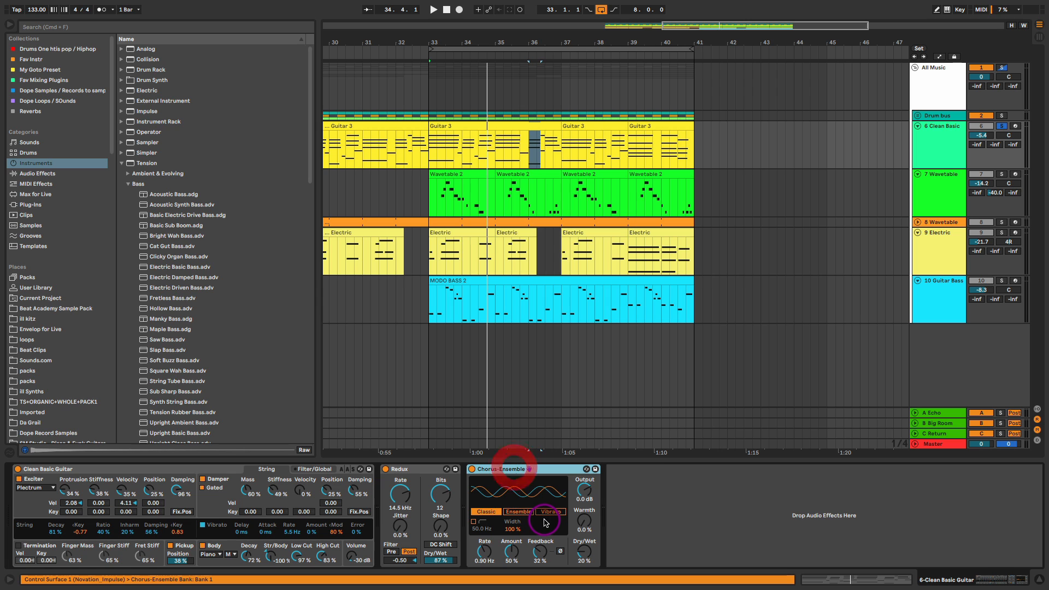
key(space)
drag(587, 558, 588, 556)
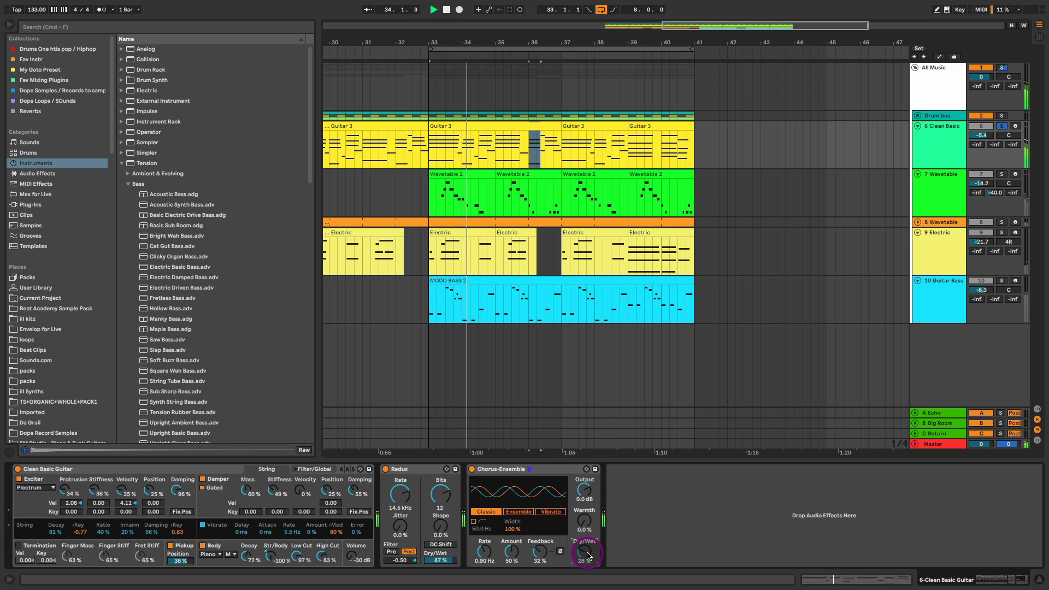
key(space)
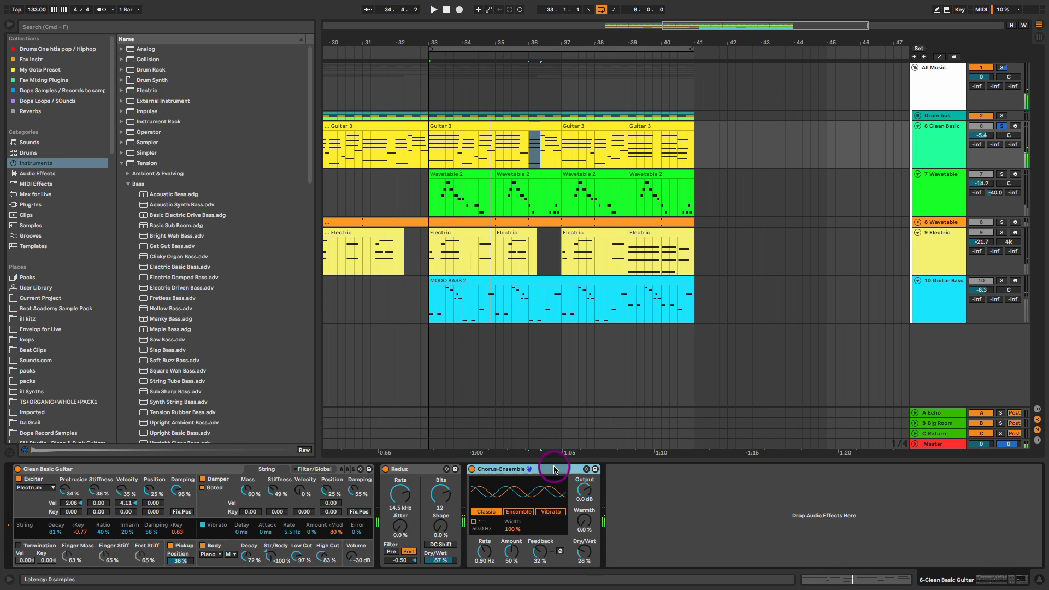
- Compare the guitar with Redux and Chorus-Ensemble bypassed and re-enabled during playback
click(417, 469)
click(385, 469)
key(space)
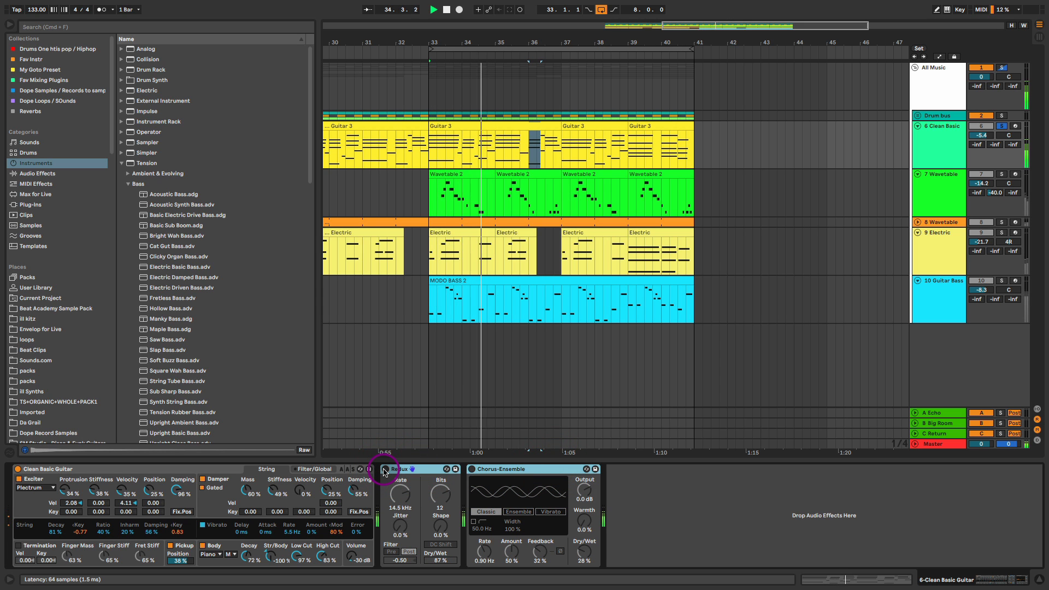
click(385, 469)
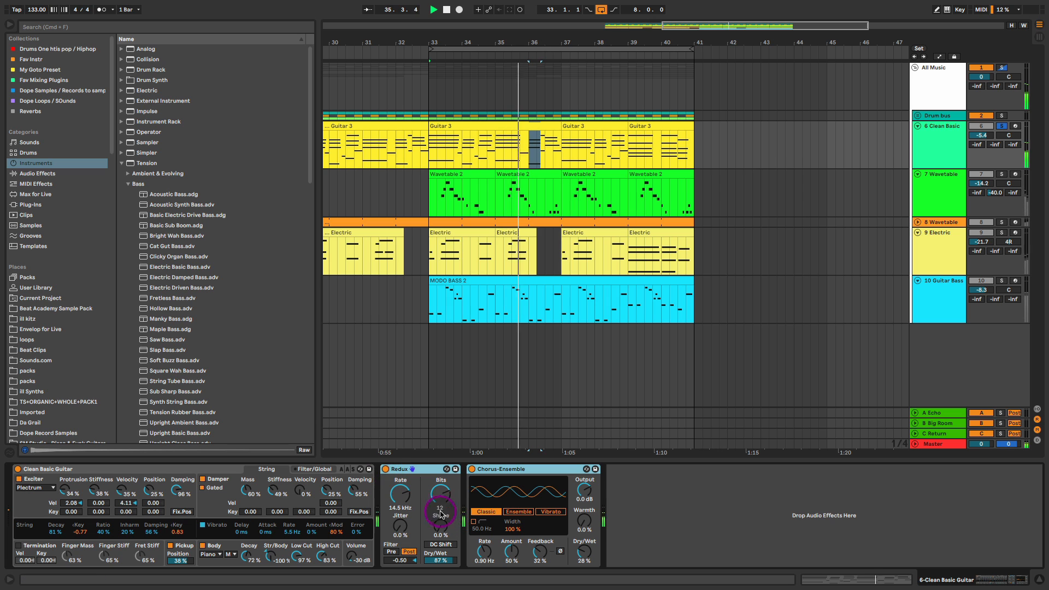
drag(399, 495, 404, 499)
key(space)
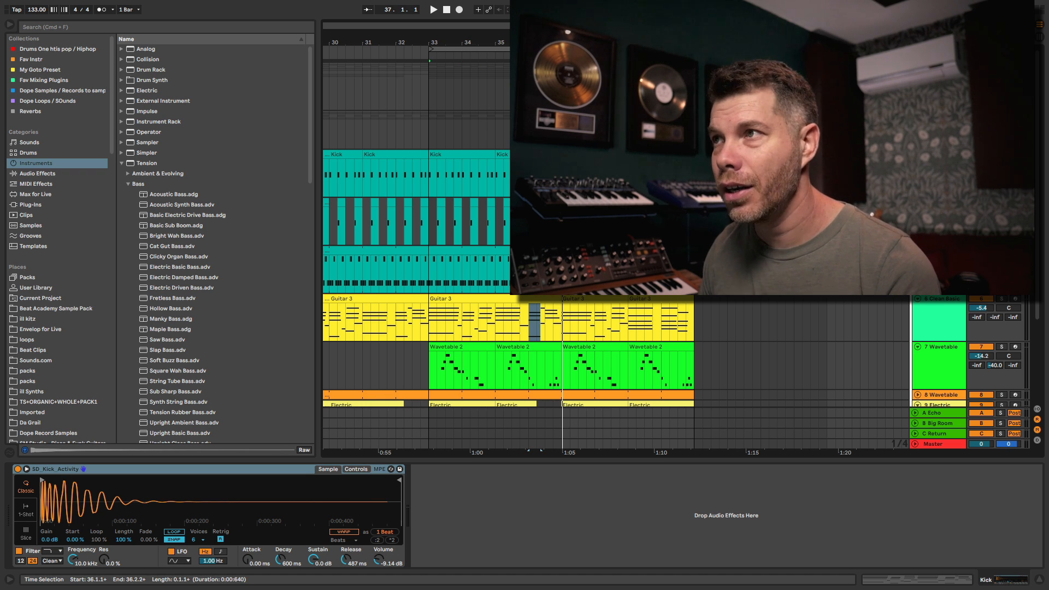
- Solo the Kick track, play from bar 33, and set the kick sampler's filter frequency to about 9 kHz
mouse_move(455, 39)
mouse_down()
mouse_move(454, 61)
mouse_move(445, 55)
mouse_up()
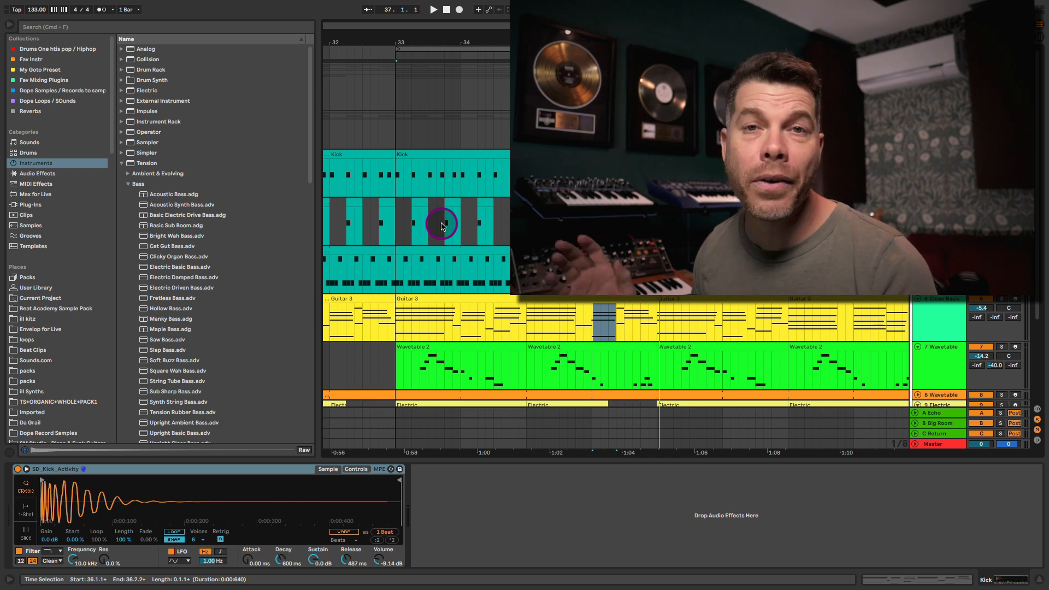
scroll(445, 35, up, 3)
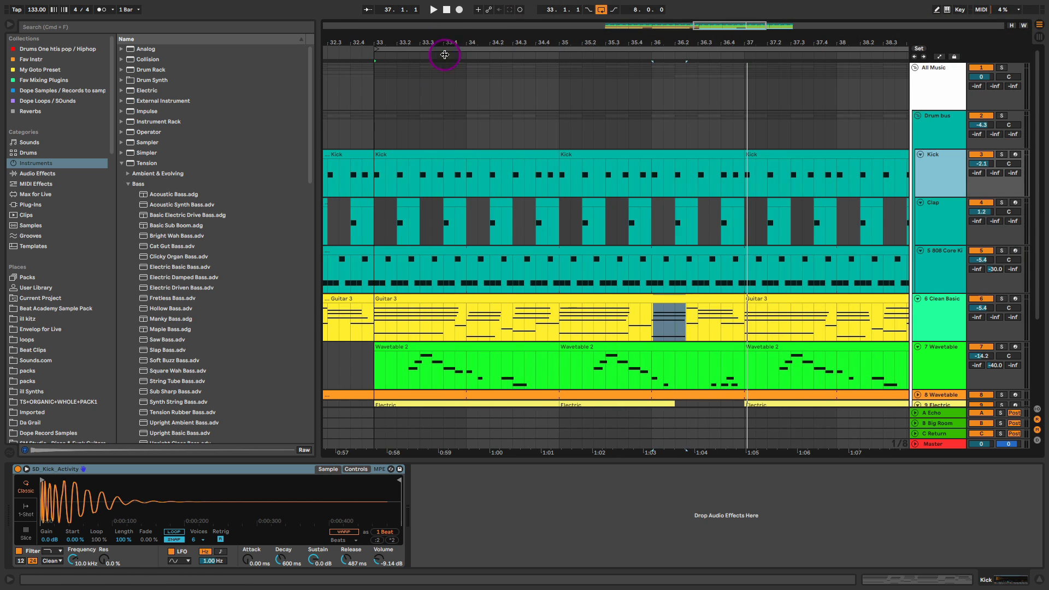
click(424, 149)
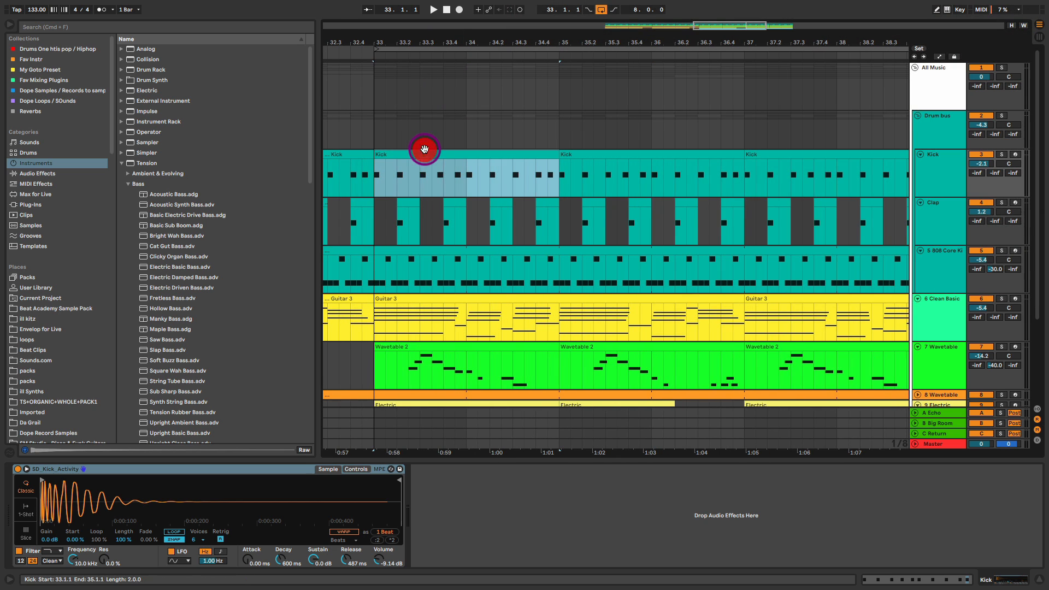
click(956, 160)
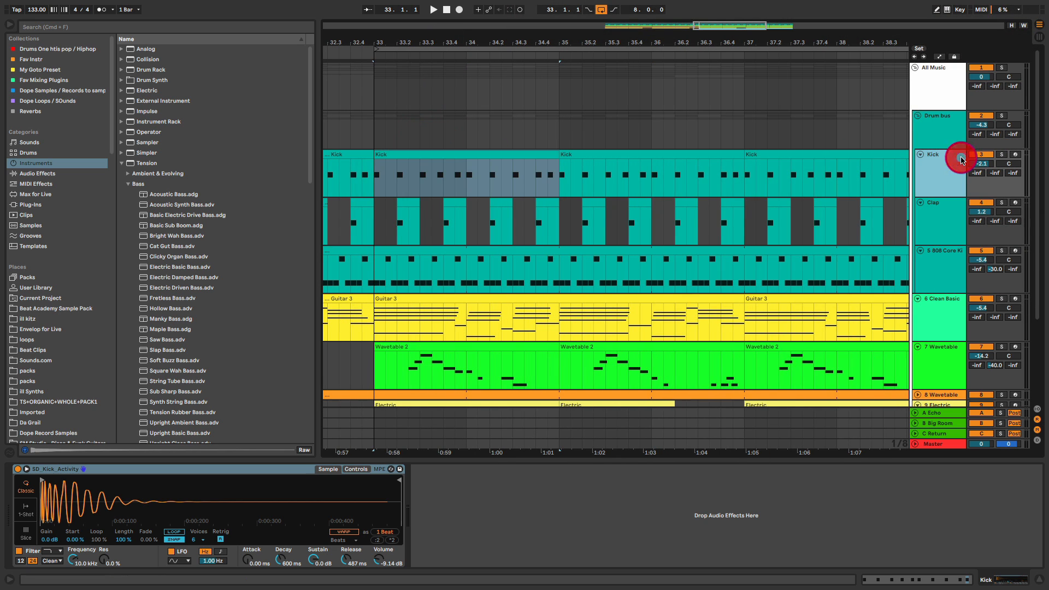
click(1004, 155)
key(space)
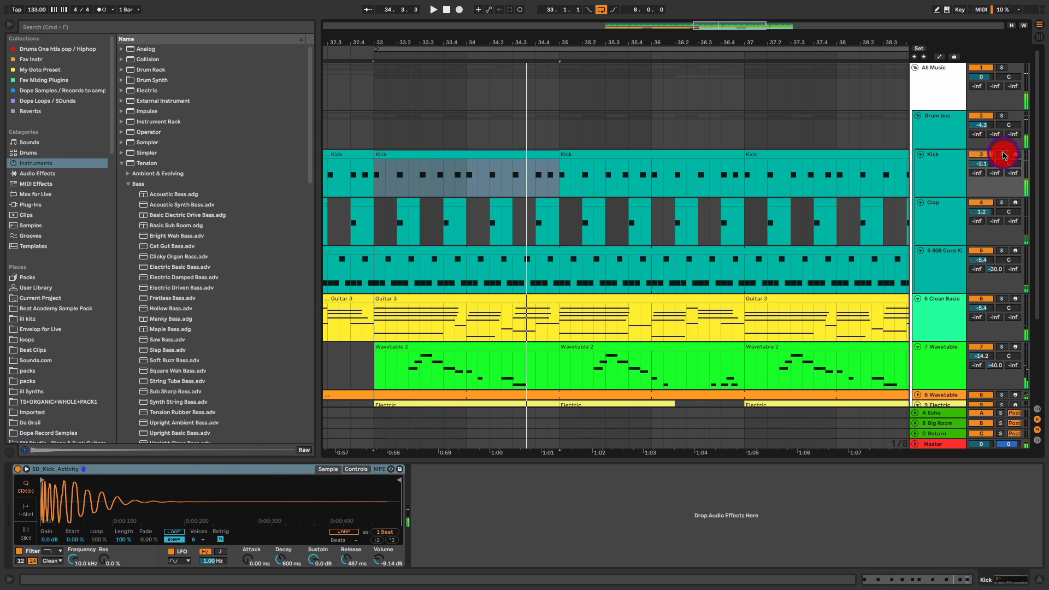
mouse_move(72, 558)
mouse_down()
mouse_move(72, 570)
mouse_move(72, 541)
mouse_up()
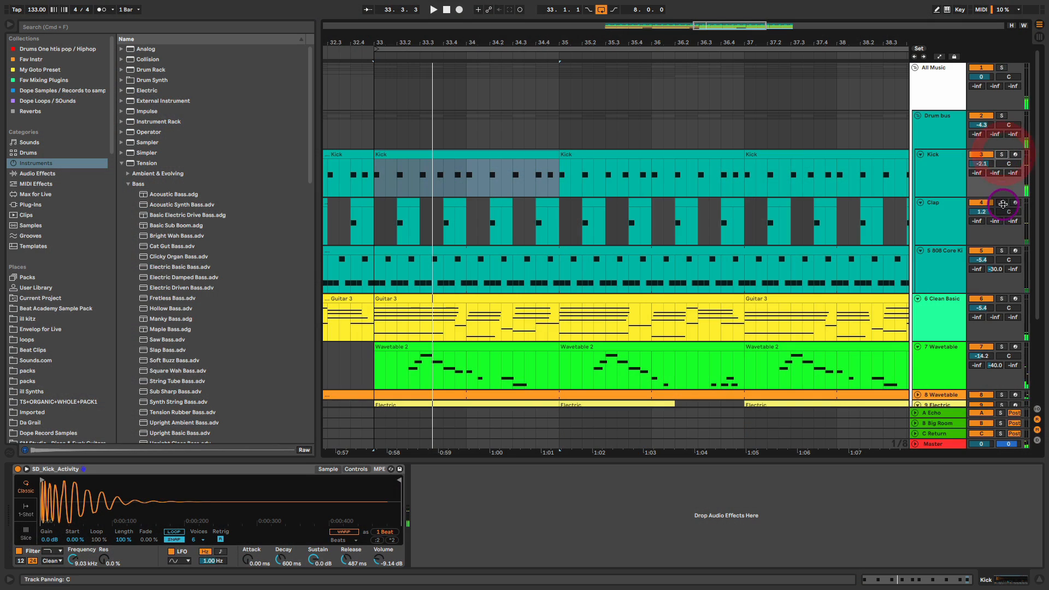
- Solo the Clap track, audition it from bar 33, and select its Clap 808 sampler
click(1002, 203)
click(933, 224)
key(space)
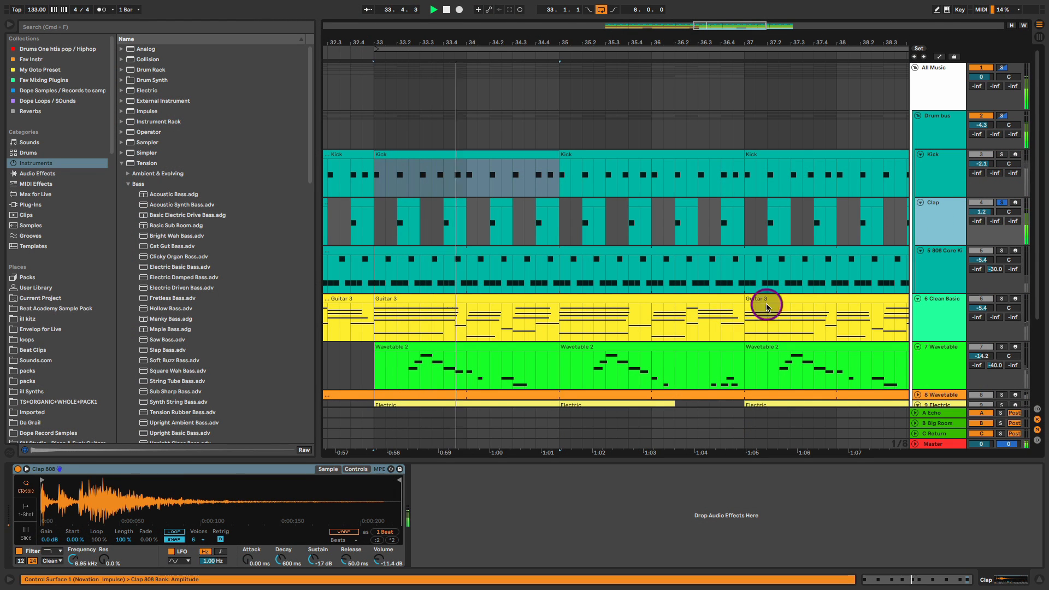
key(space)
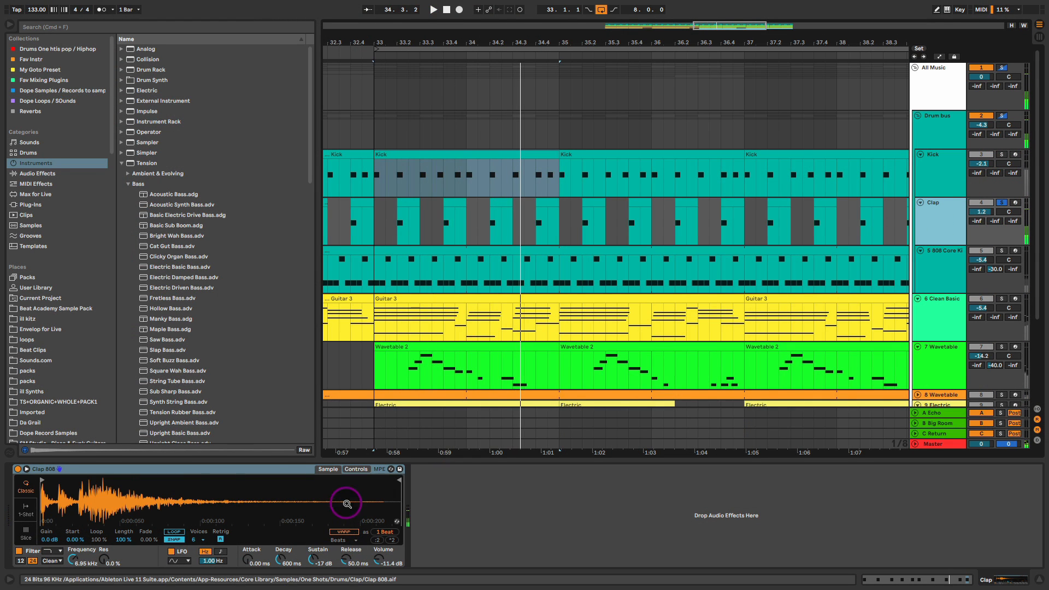
click(303, 471)
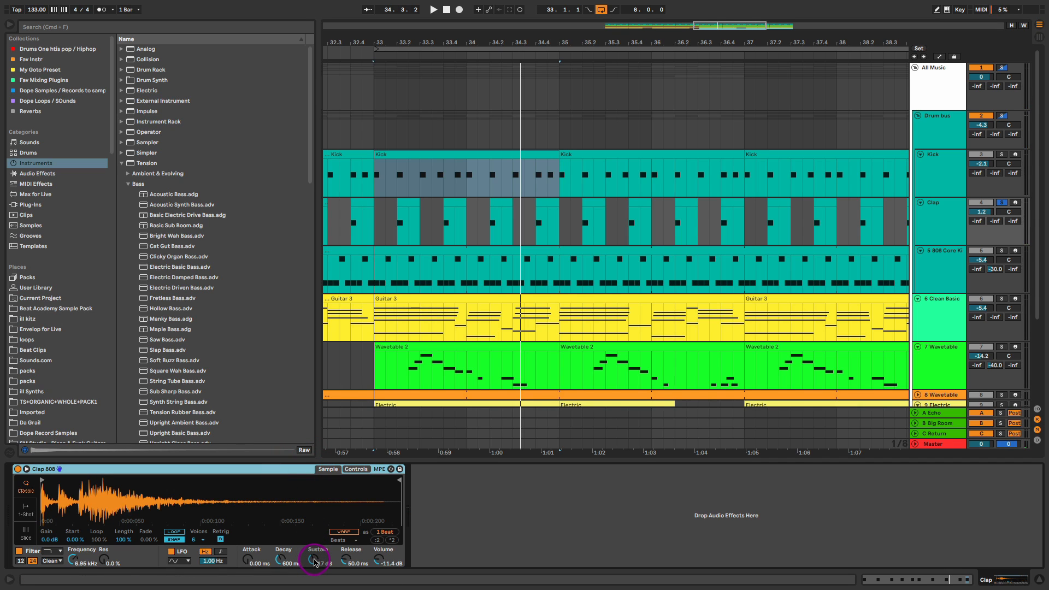
- Shape the Clap 808 envelope with Decay 908 ms, Sustain -29 dB and Release 5.73 ms, with the filter frequency at 7.72 kHz
drag(315, 562, 313, 574)
drag(315, 562, 315, 565)
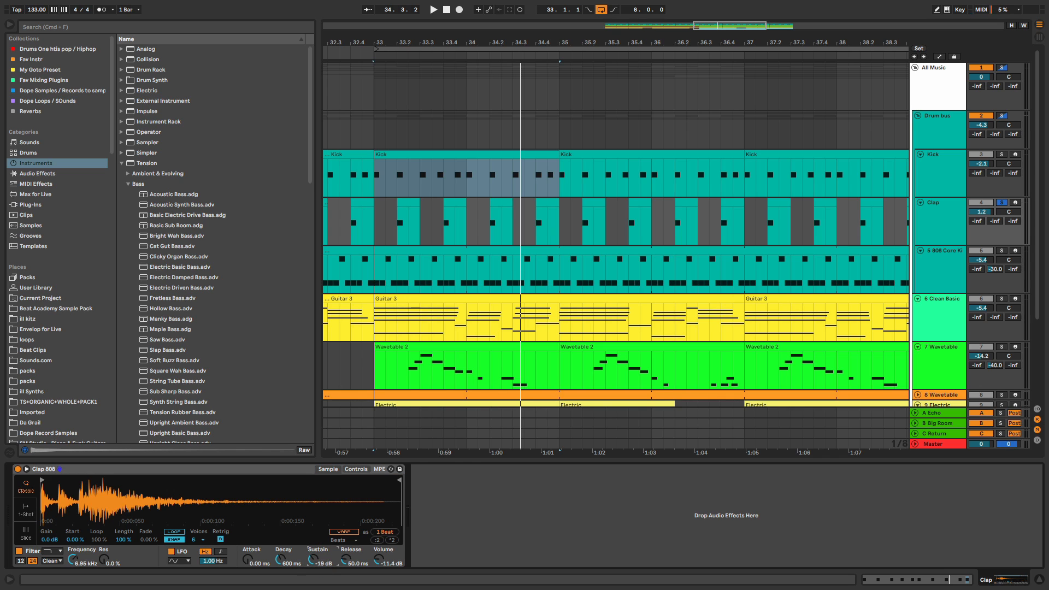
key(space)
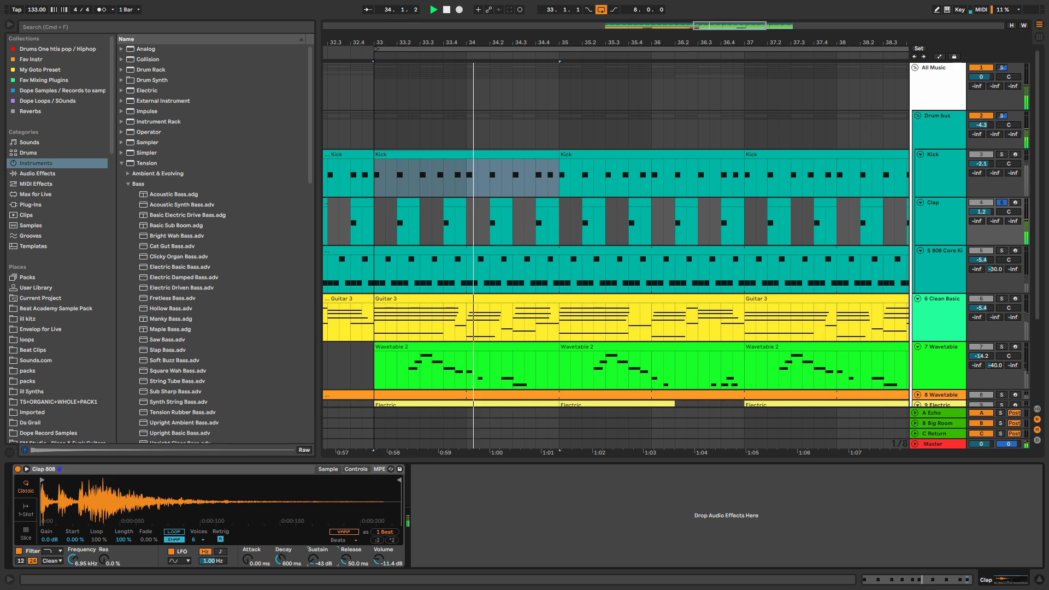
drag(314, 560, 347, 568)
drag(280, 561, 314, 553)
key(space)
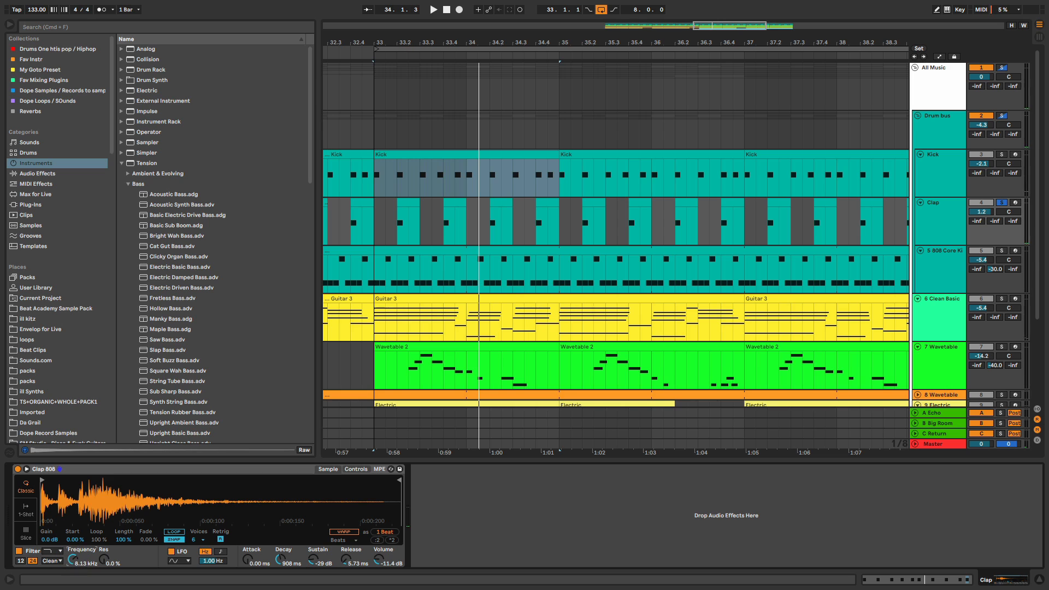
mouse_move(72, 559)
mouse_down()
mouse_move(72, 546)
mouse_move(72, 558)
mouse_up()
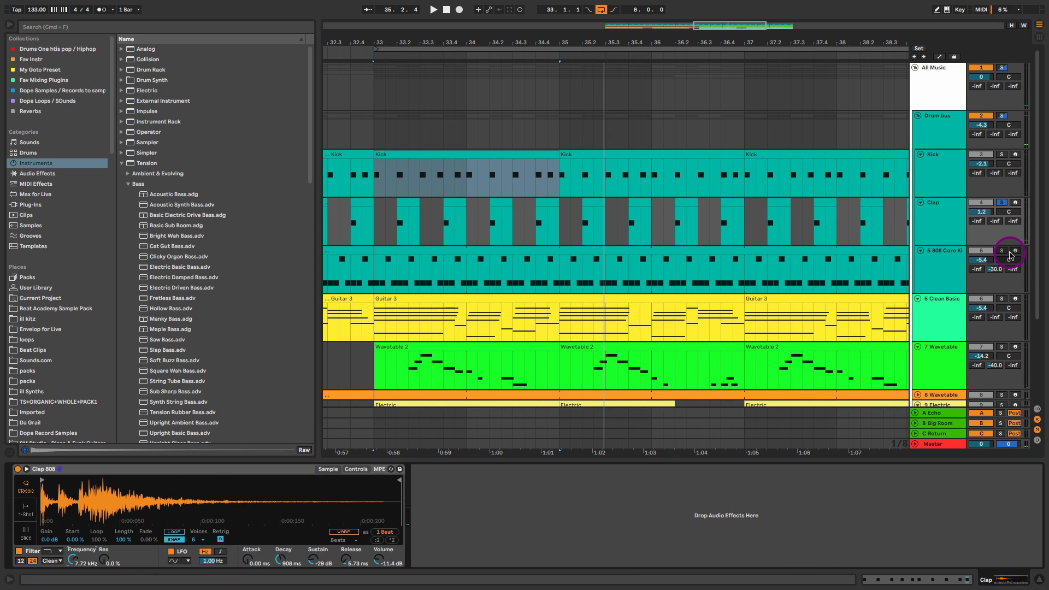
- Audition the drums, solo the 808 Core Kit track, and open its hi-hat clip during playback
key(space)
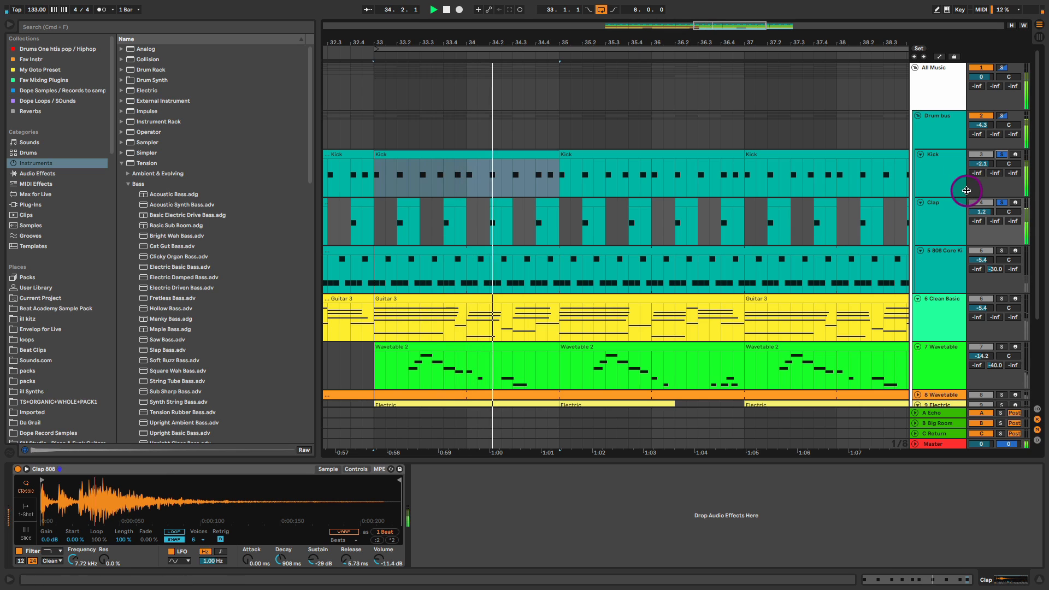
click(937, 256)
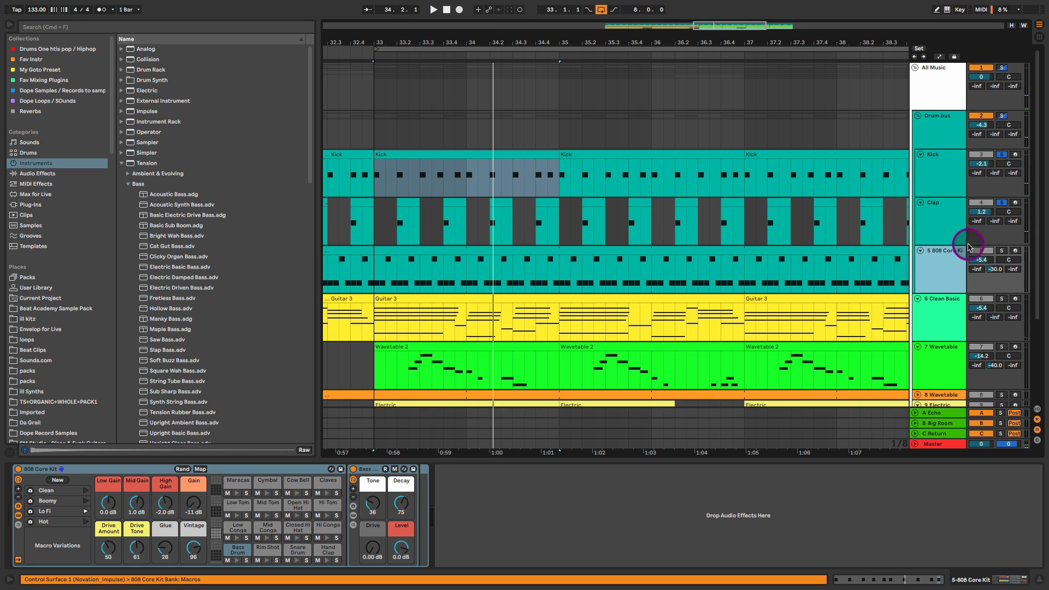
click(1000, 251)
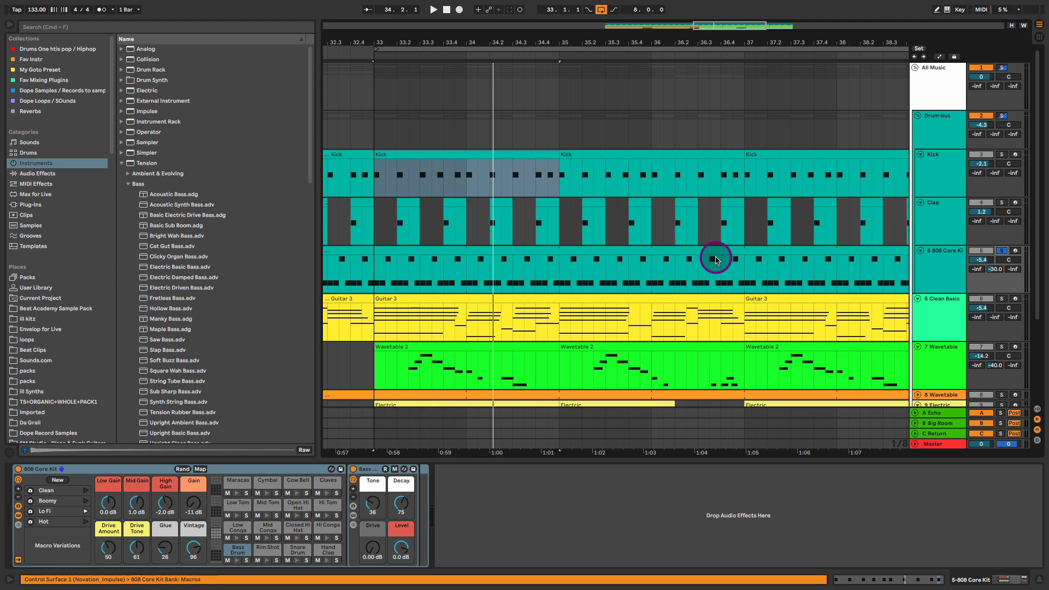
double_click(441, 250)
key(space)
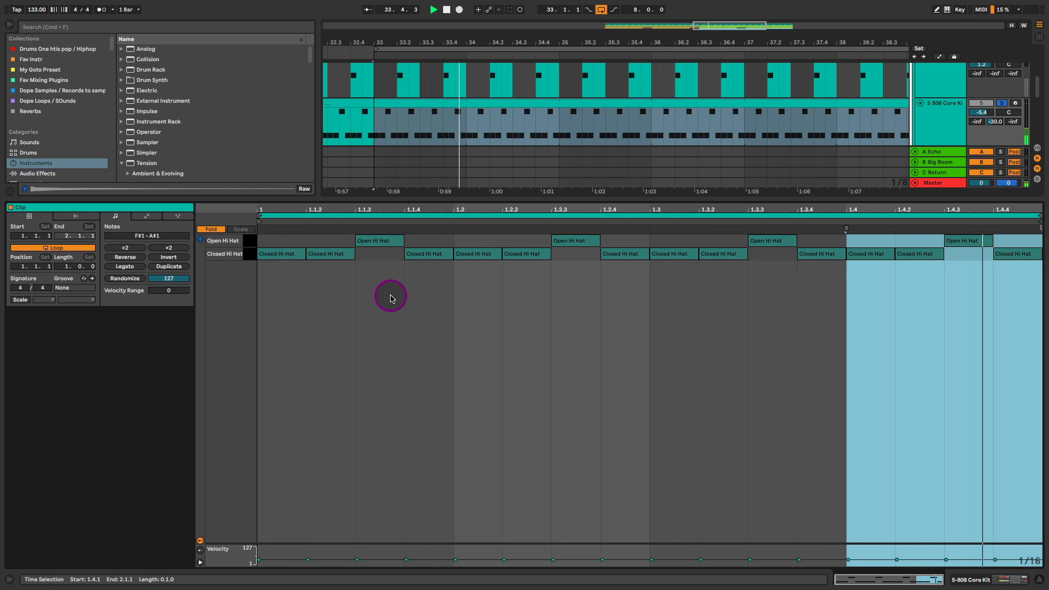
- Return to the 808 Core Kit's devices, stop playback, and recall the Lo Fi macro variation
key(shift+Tab)
key(space)
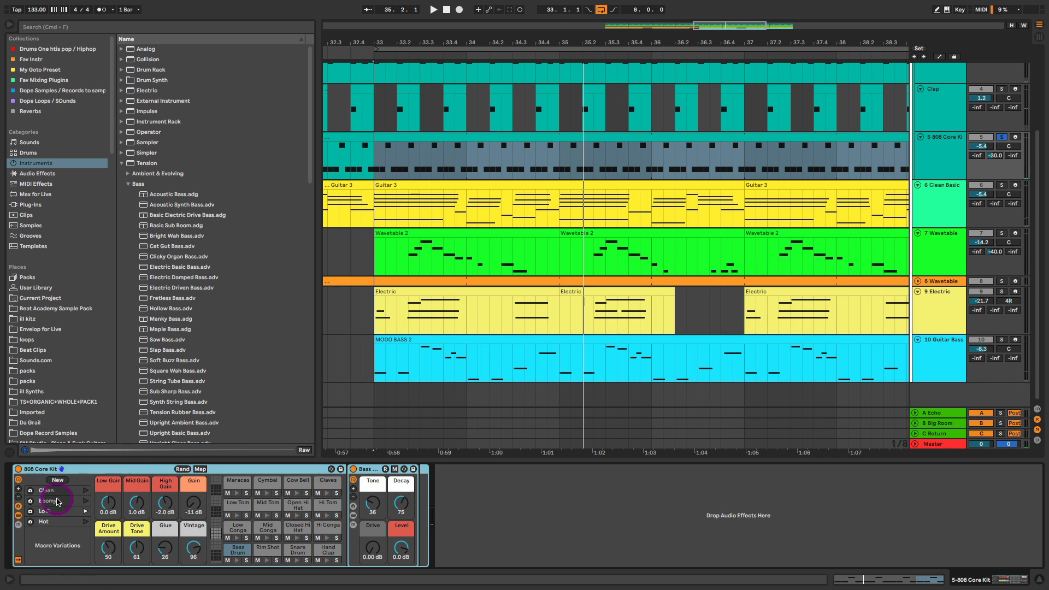
click(32, 512)
click(84, 511)
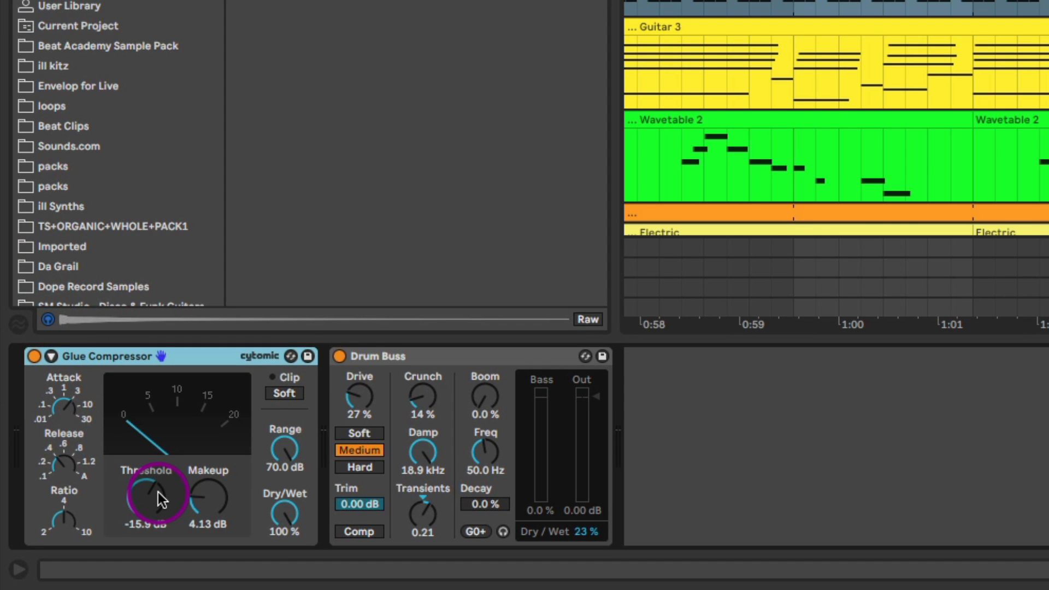
- Audition the drum bus with Glue Compressor and compare Drum Buss enabled, bypassed and re-enabled
key(space)
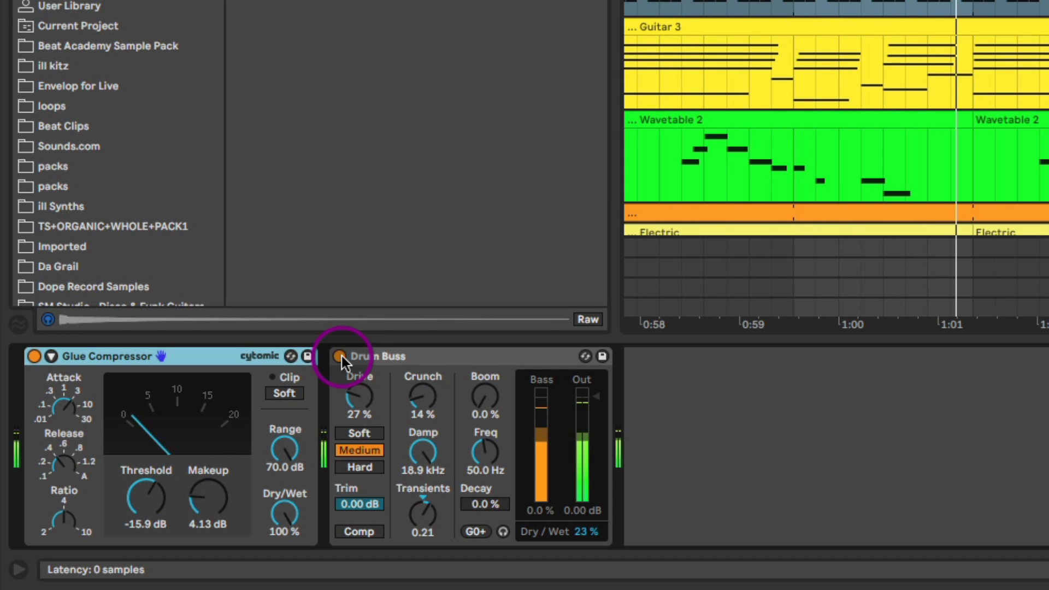
key(space)
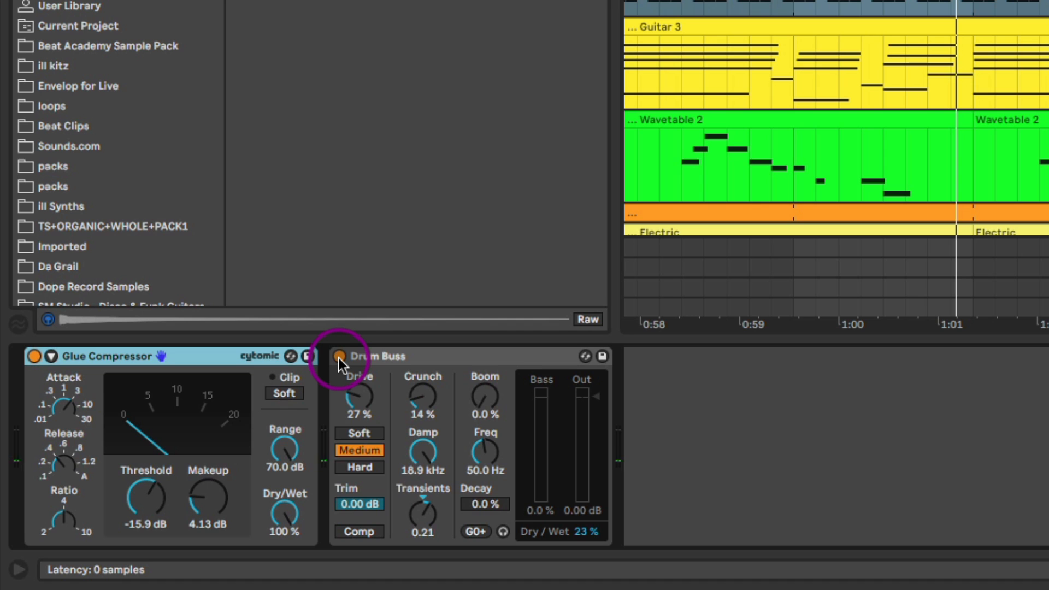
click(339, 357)
key(space)
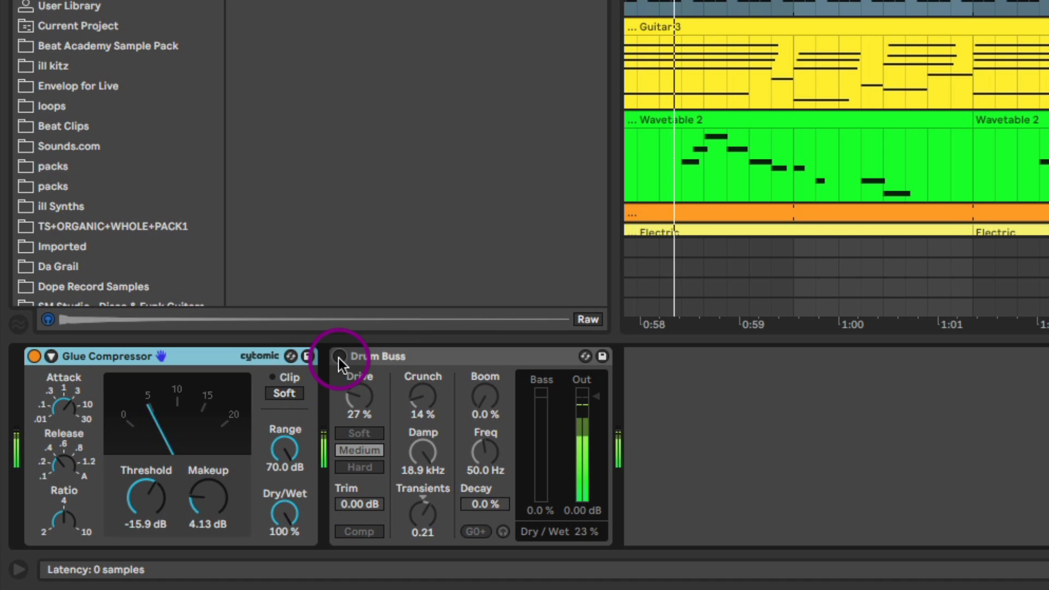
click(339, 357)
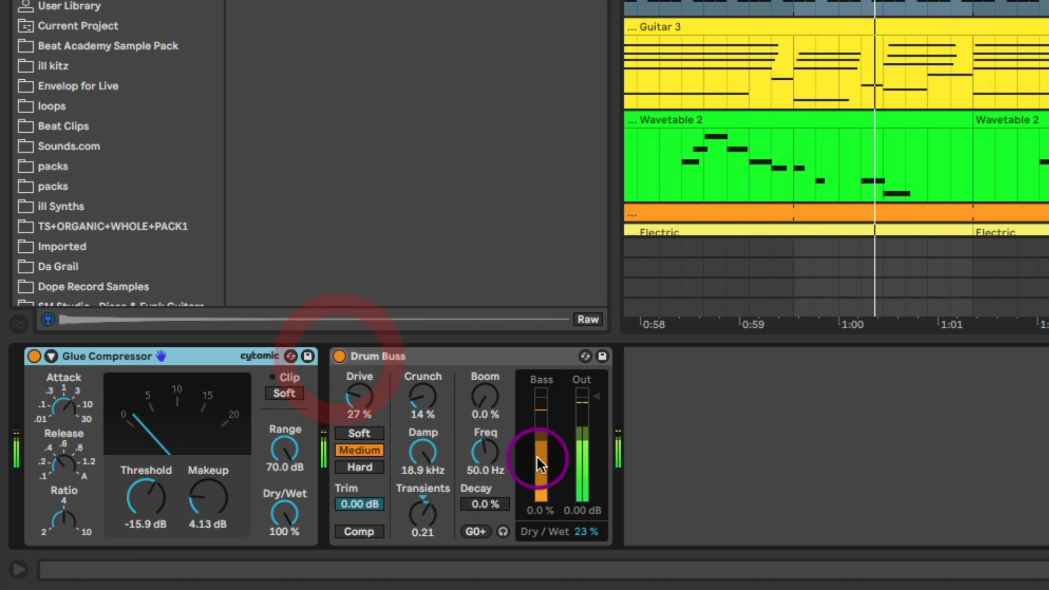
- Set Drum Buss to 25% Dry/Wet, 52% Boom and 18% Decay while listening to the drums
click(585, 532)
drag(599, 540, 599, 539)
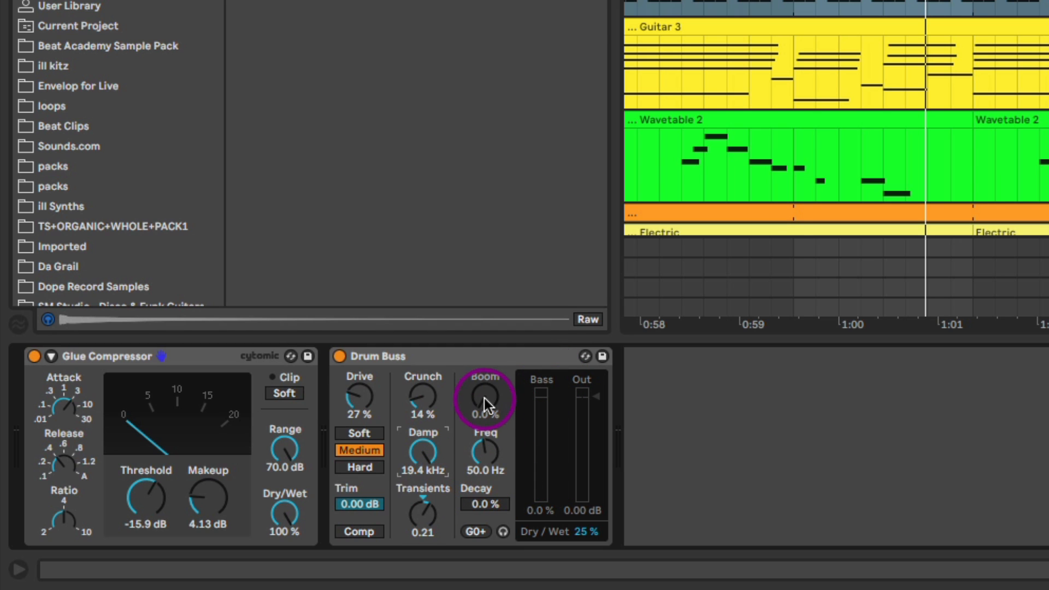
drag(485, 396, 485, 382)
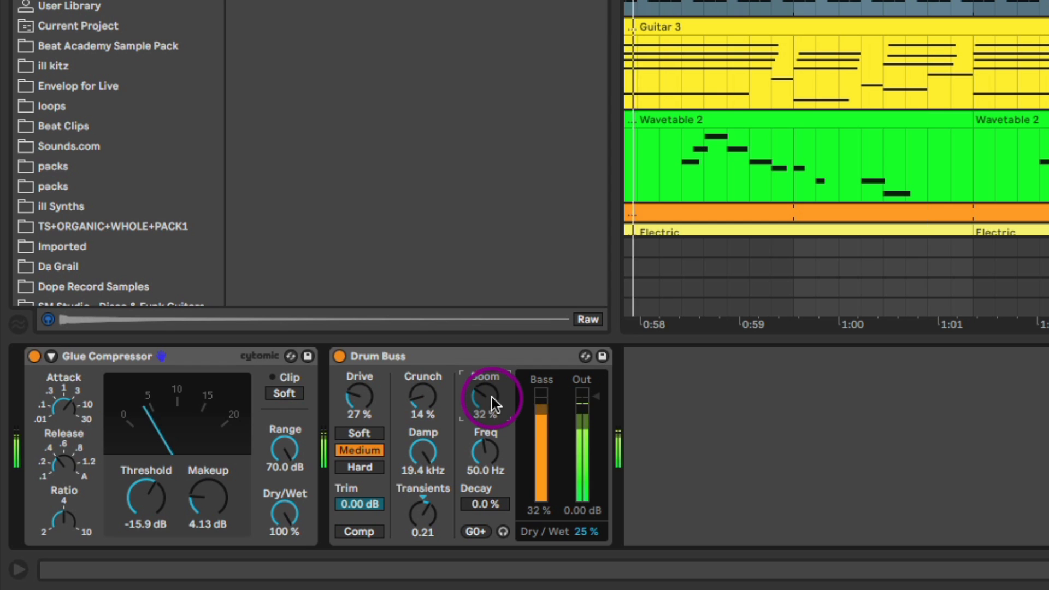
drag(486, 495, 487, 477)
mouse_move(495, 412)
mouse_down()
mouse_move(494, 403)
mouse_move(501, 419)
mouse_up()
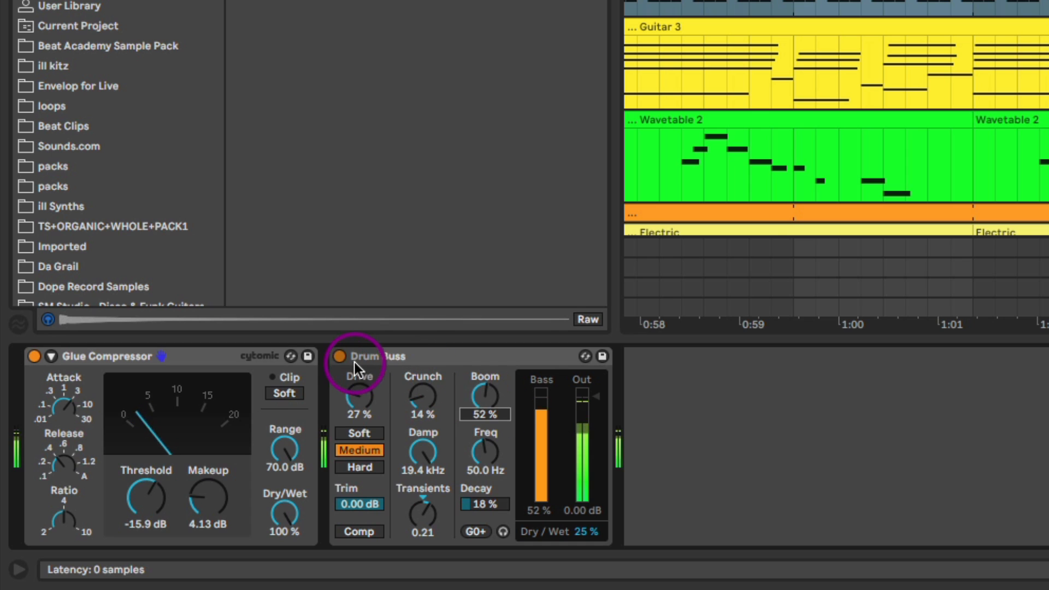
- Compare the drum bus with Drum Buss bypassed and re-enabled
click(340, 356)
click(340, 356)
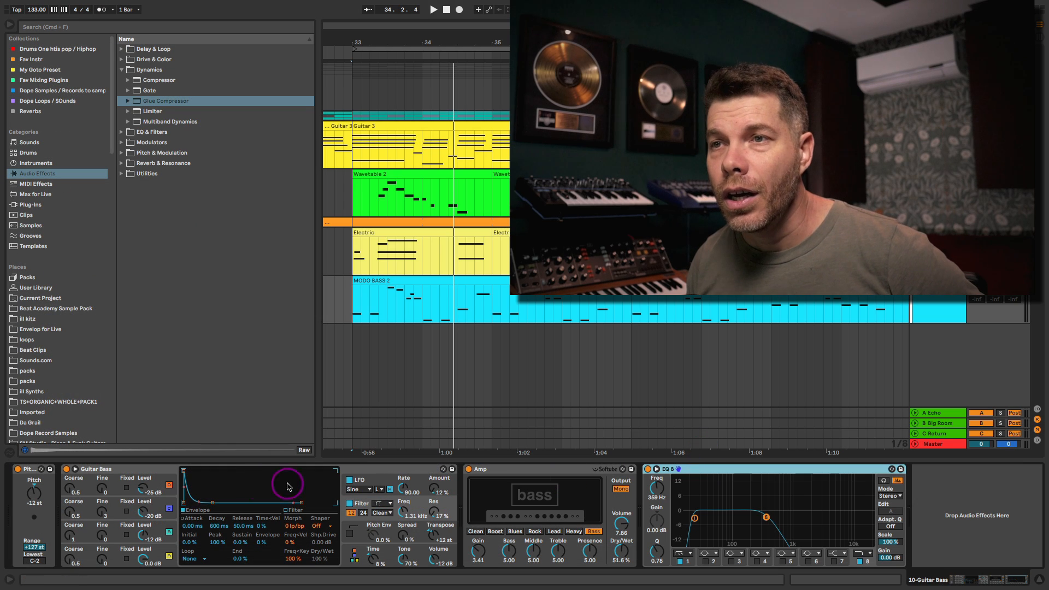
- Bypass the Amp and EQ Eight on the Guitar Bass track and play the dry bass
click(124, 470)
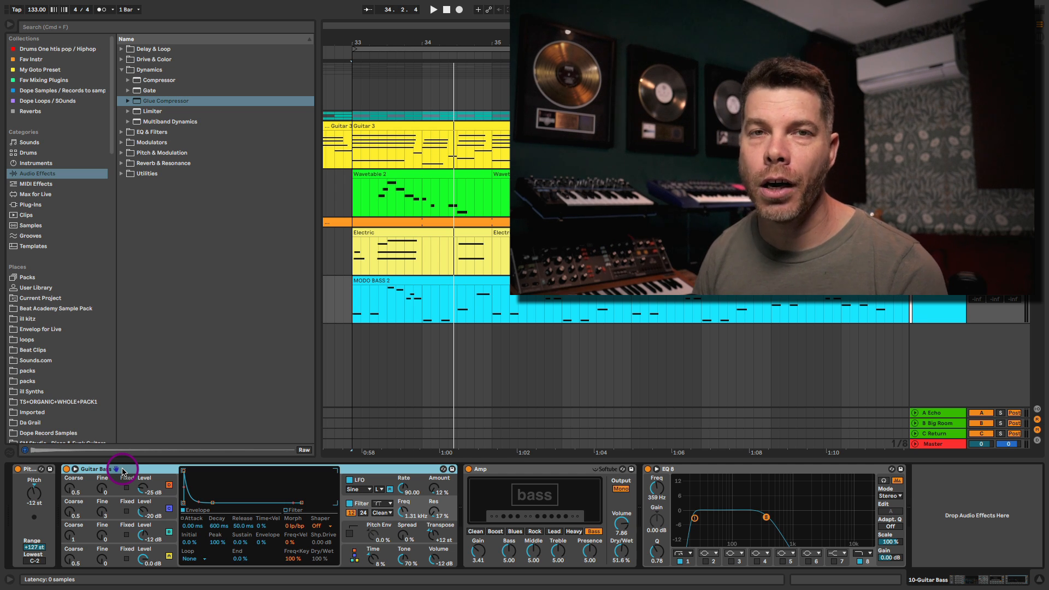
click(384, 470)
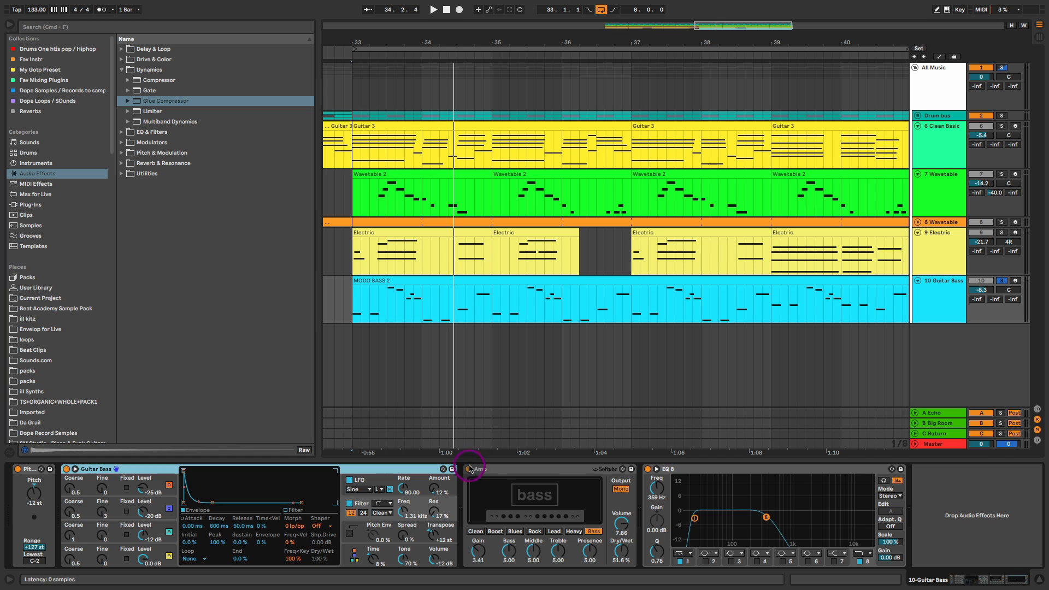
click(470, 471)
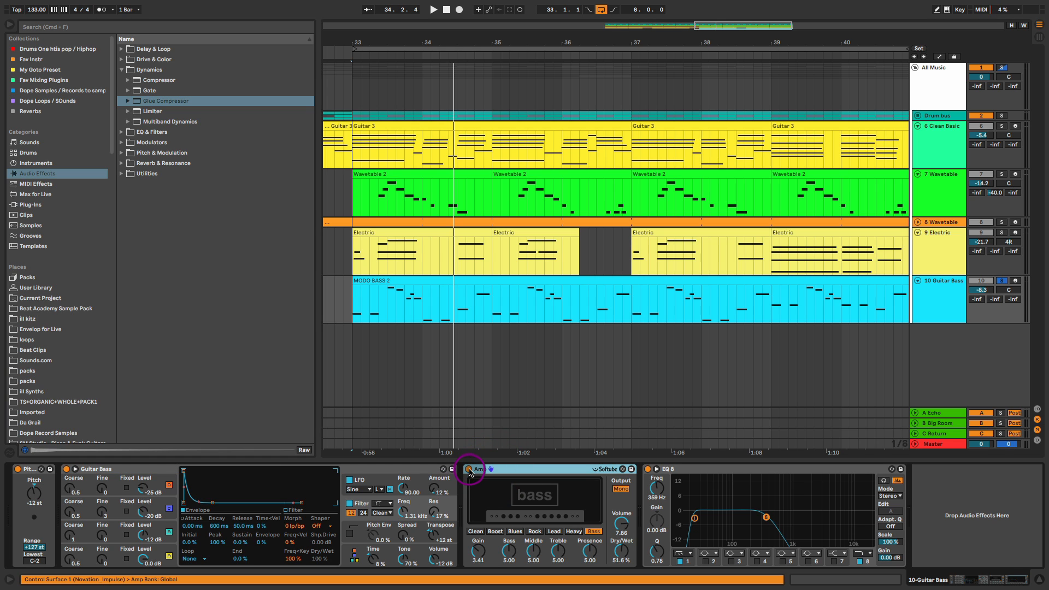
click(596, 532)
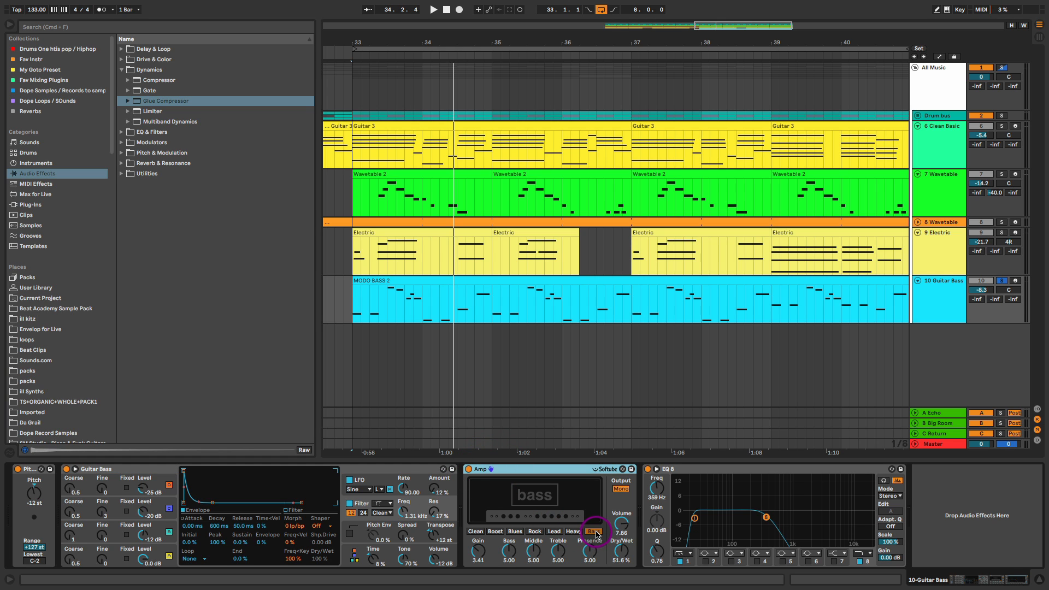
click(647, 470)
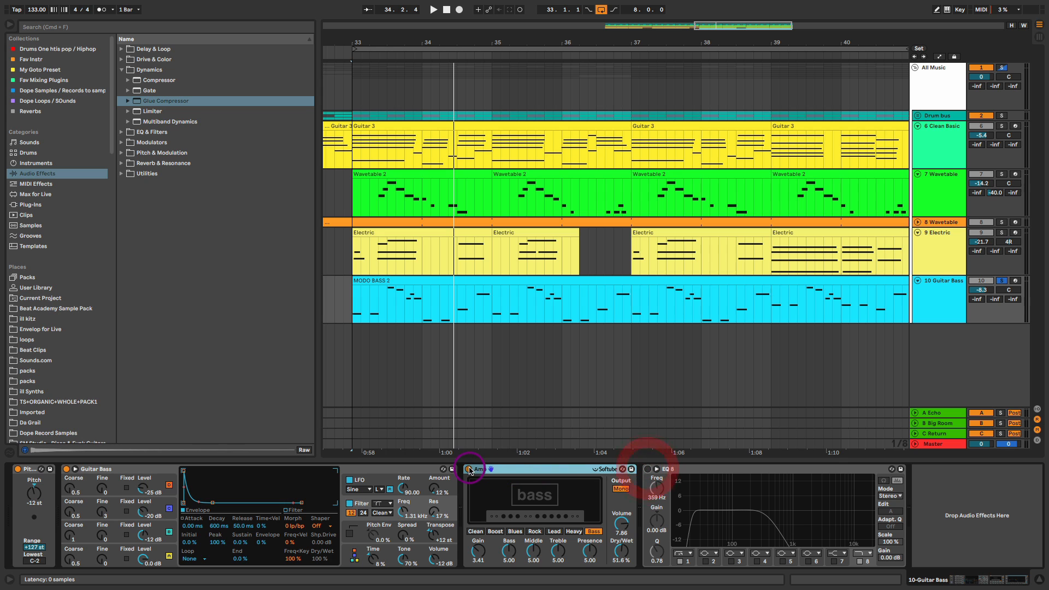
key(space)
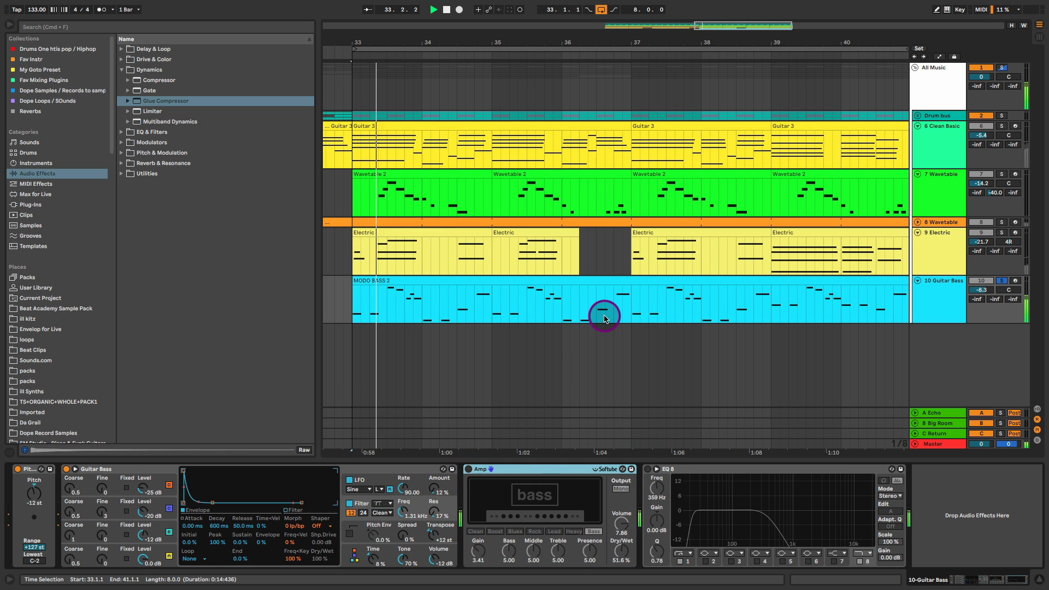
- View the MODO BASS 2 clip's notes during playback, return to the bass devices and stop playback
double_click(599, 283)
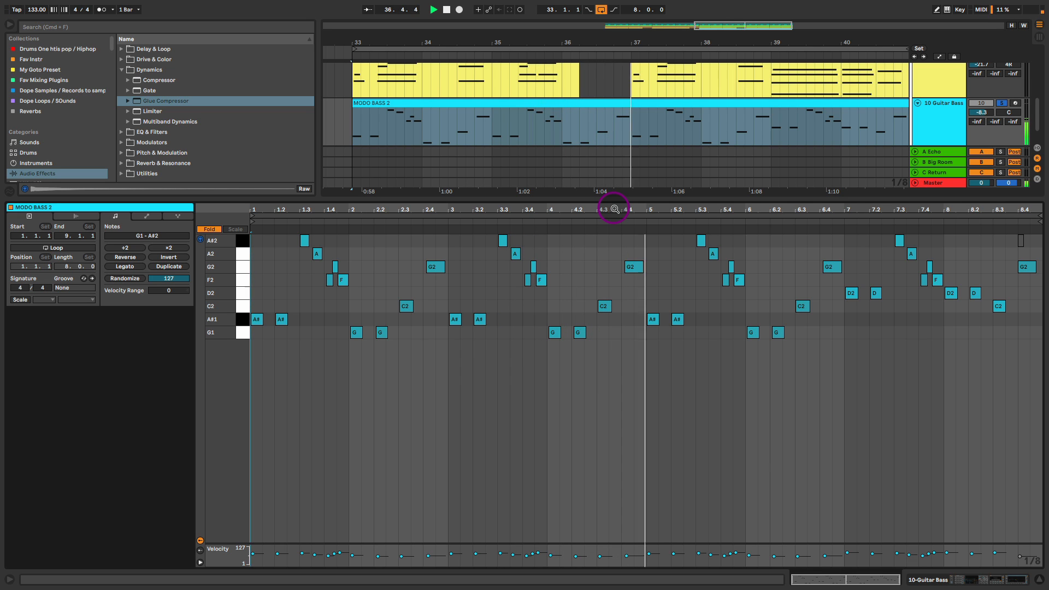
key(shift+Tab)
key(space)
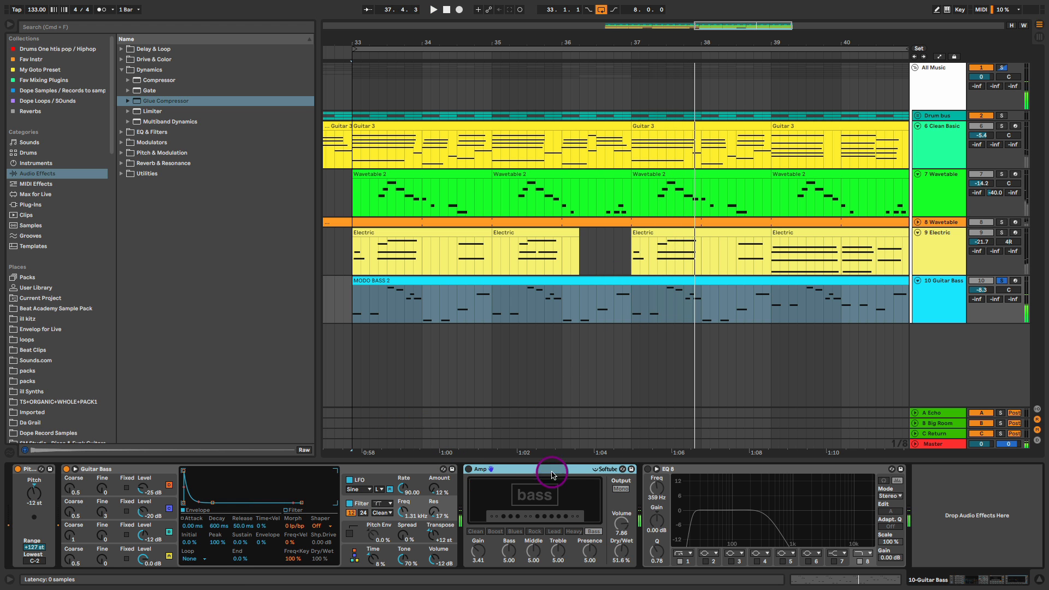
- Re-enable the Amp on the Guitar Bass track and set its Dry/Wet to 50% during playback
click(680, 470)
click(468, 469)
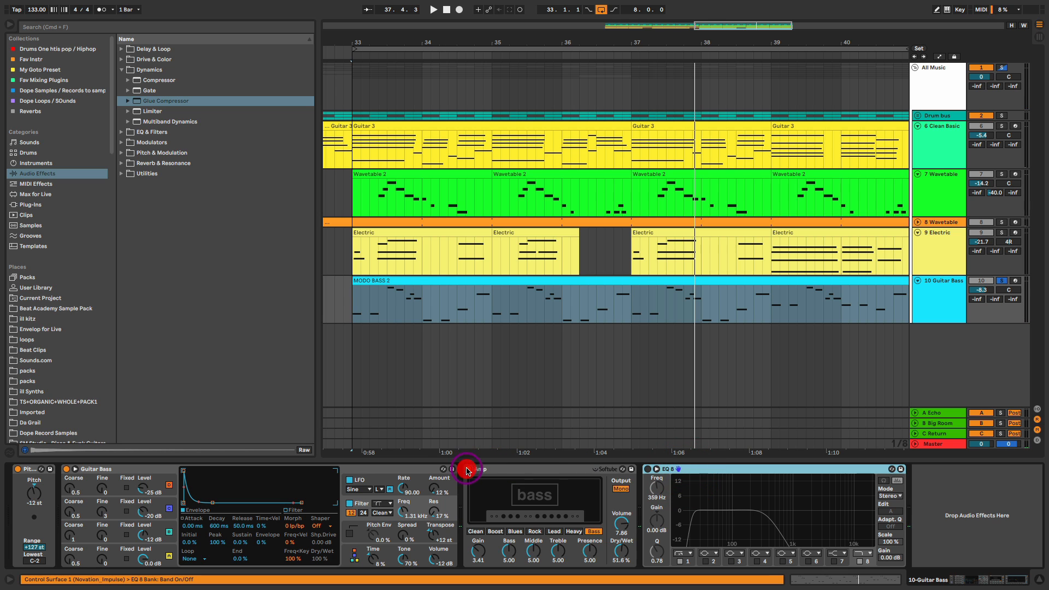
key(space)
drag(621, 551, 621, 552)
key(space)
- Re-enable the bass's EQ Eight and lower its high-cut frequency to 337 Hz while playing the bass
click(648, 469)
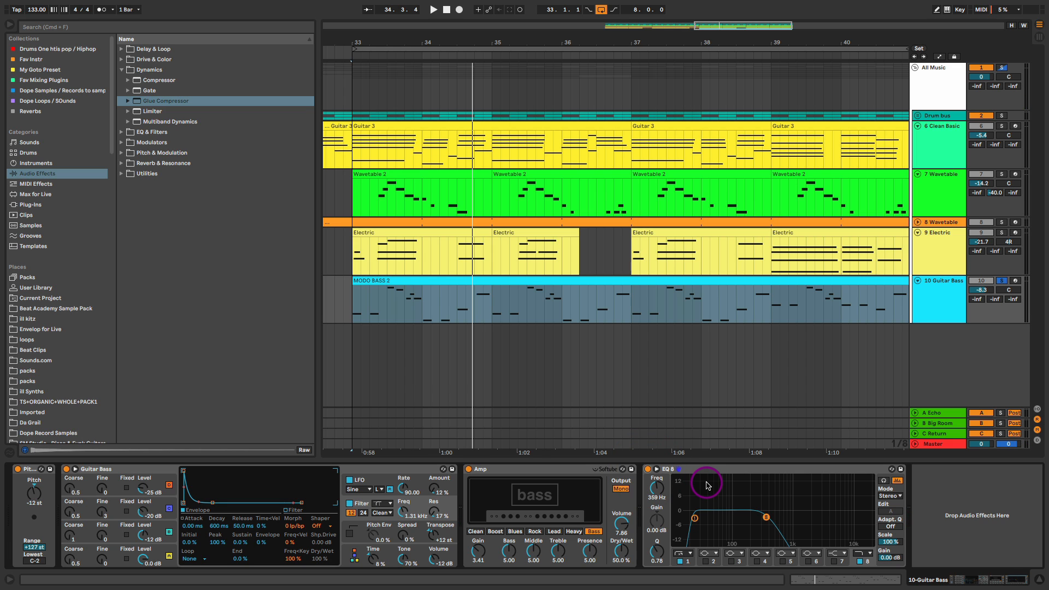
key(space)
drag(766, 518, 765, 519)
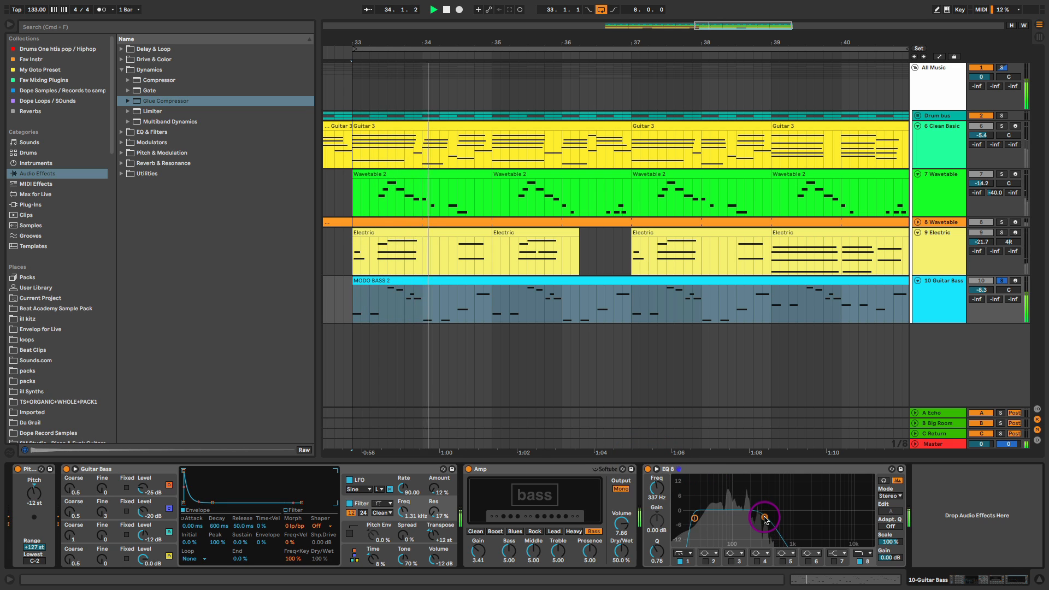
key(space)
- Play the bass with the Drum bus soloed alongside it, and add the Clean Basic guitar to the solo
click(1002, 116)
key(space)
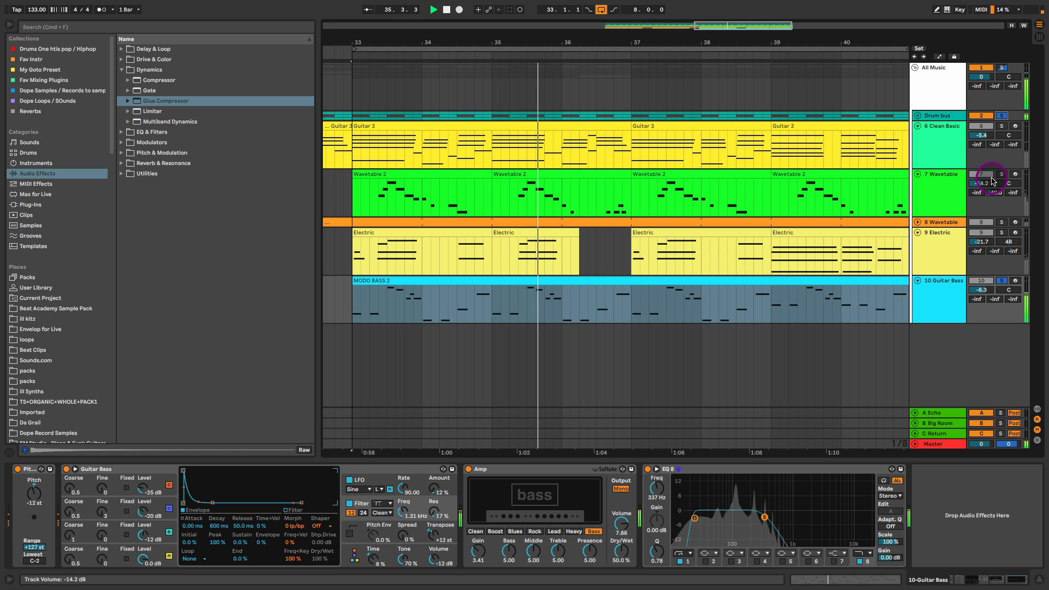
click(1001, 127)
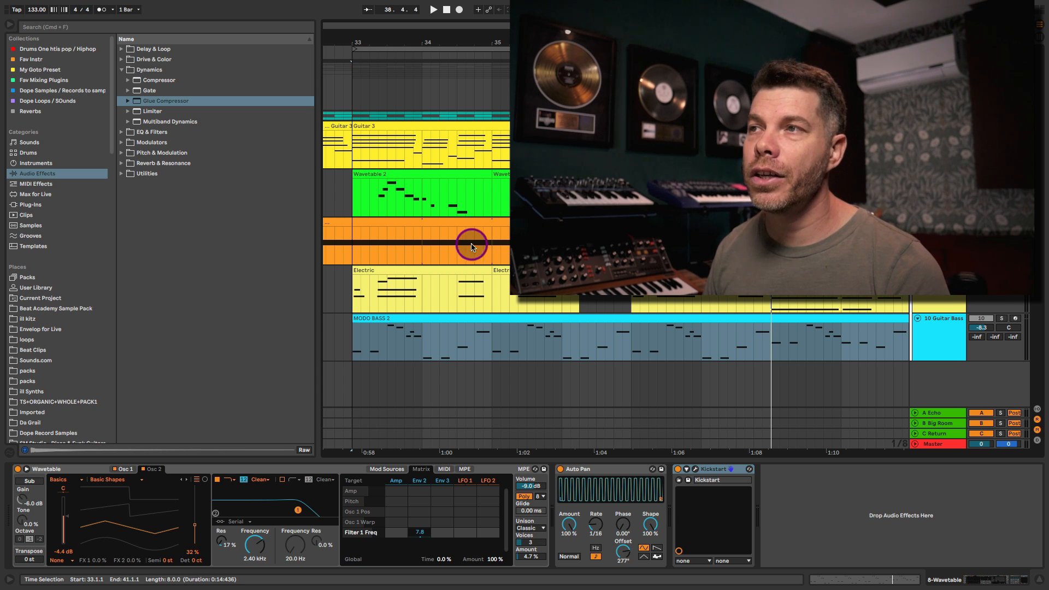
- Select the clip on the 8 Wavetable track at bar 33 and bypass the track's Kickstart and Auto Pan
click(460, 223)
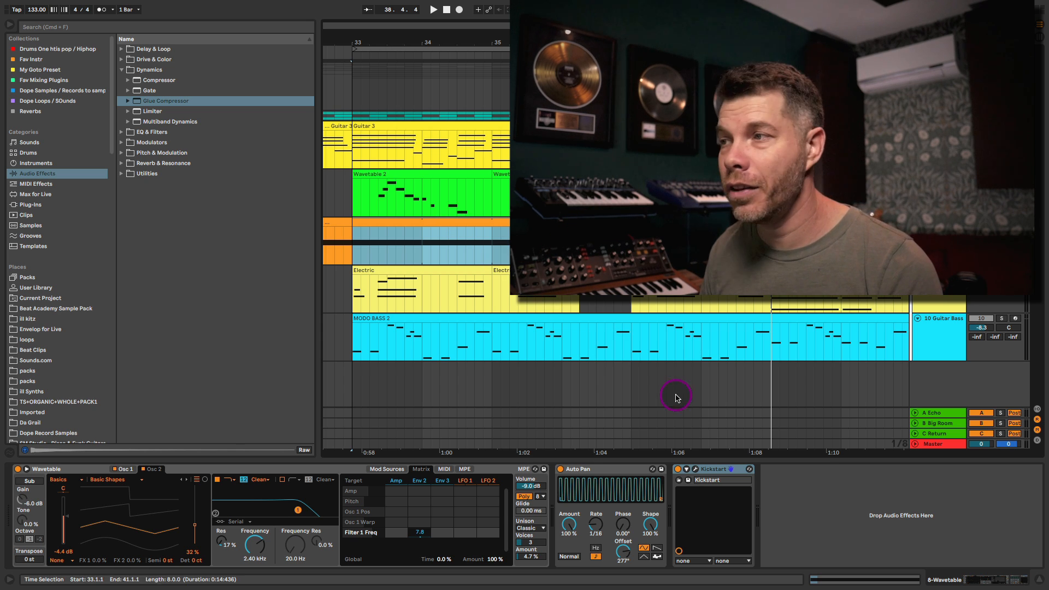
click(677, 469)
click(560, 469)
- Inspect Oscillator 1 and Oscillator 2 of the Wavetable synth and play the soloed track without effects
click(250, 466)
click(119, 469)
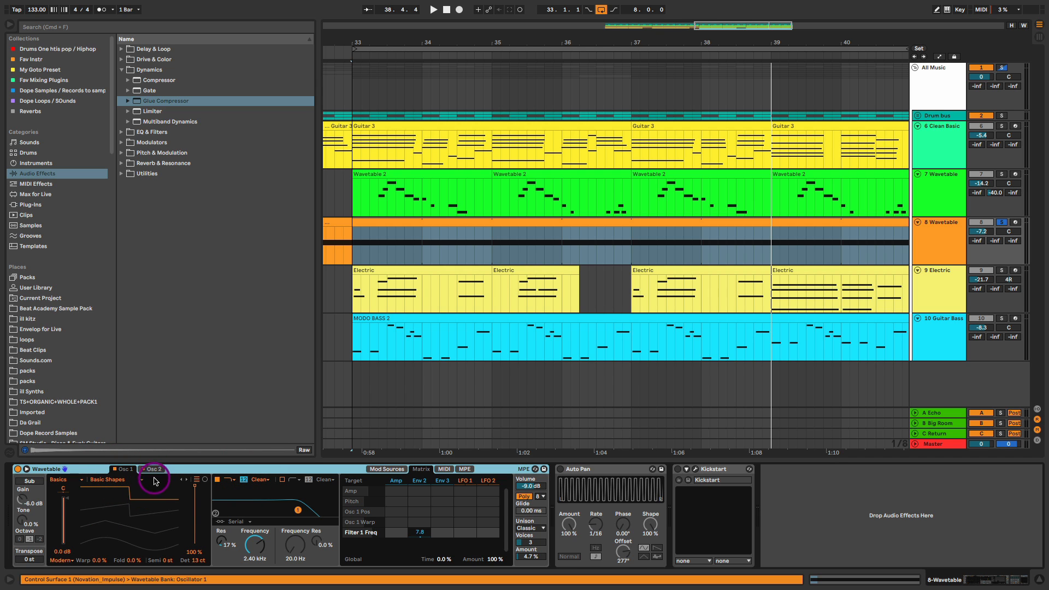
click(155, 469)
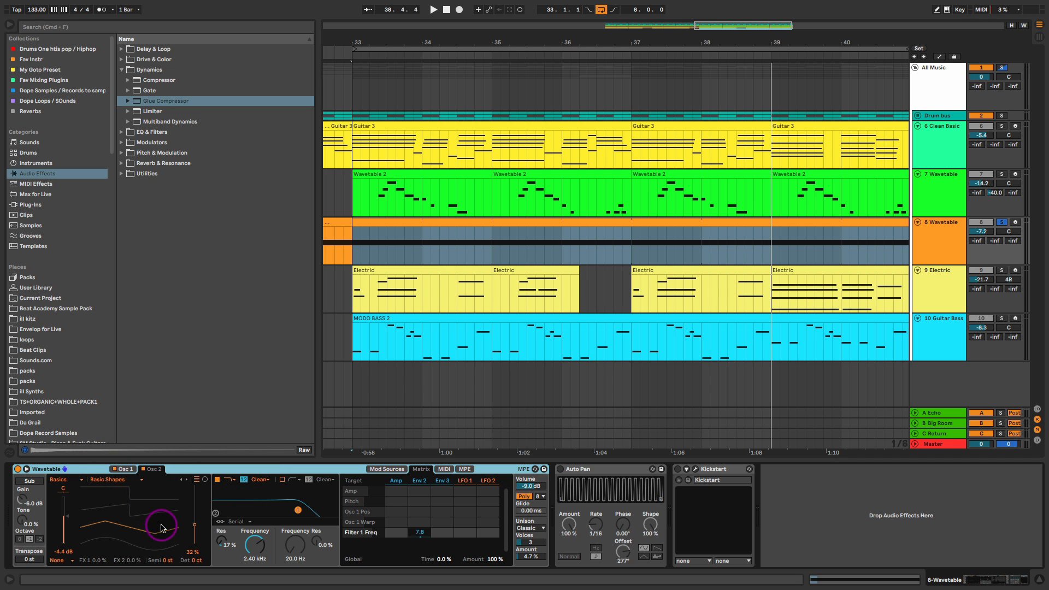
key(space)
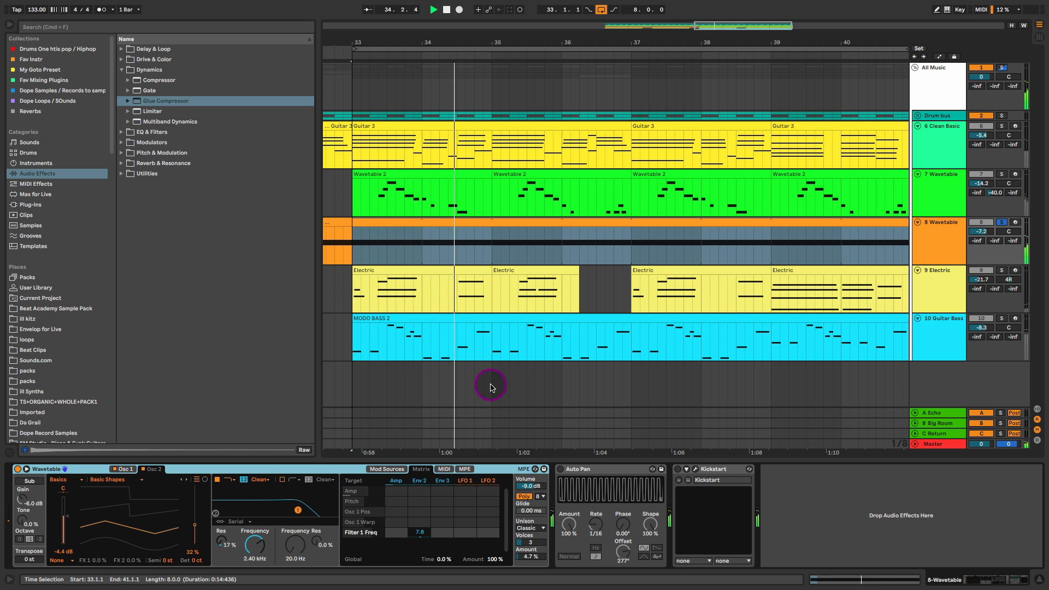
- Inspect Wavetable's Env 2 modulation and unison modes, keep Classic unison, and audition the filtered sound
click(395, 469)
key(space)
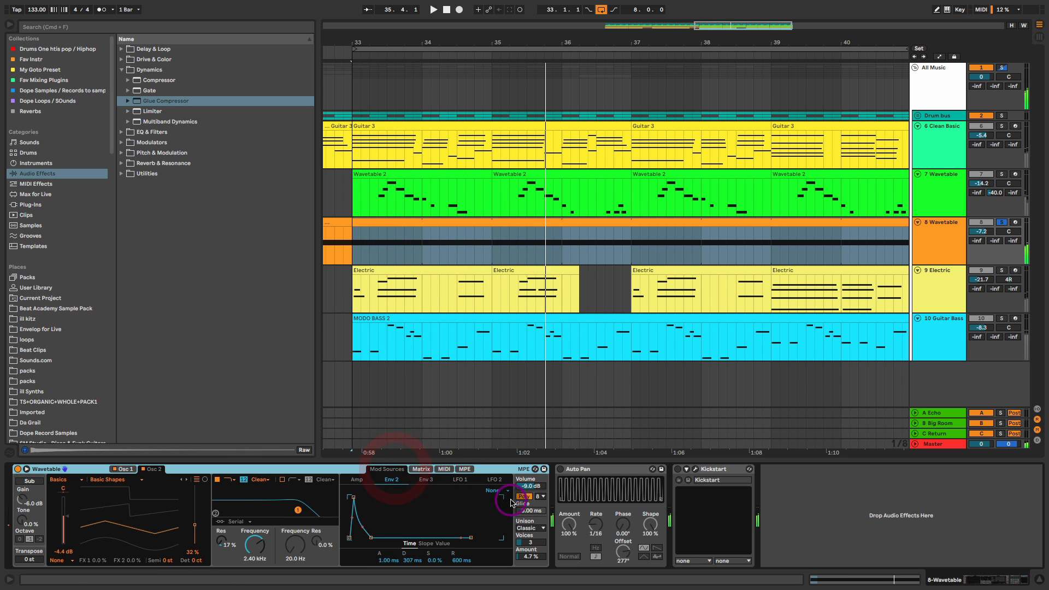
click(542, 530)
click(546, 481)
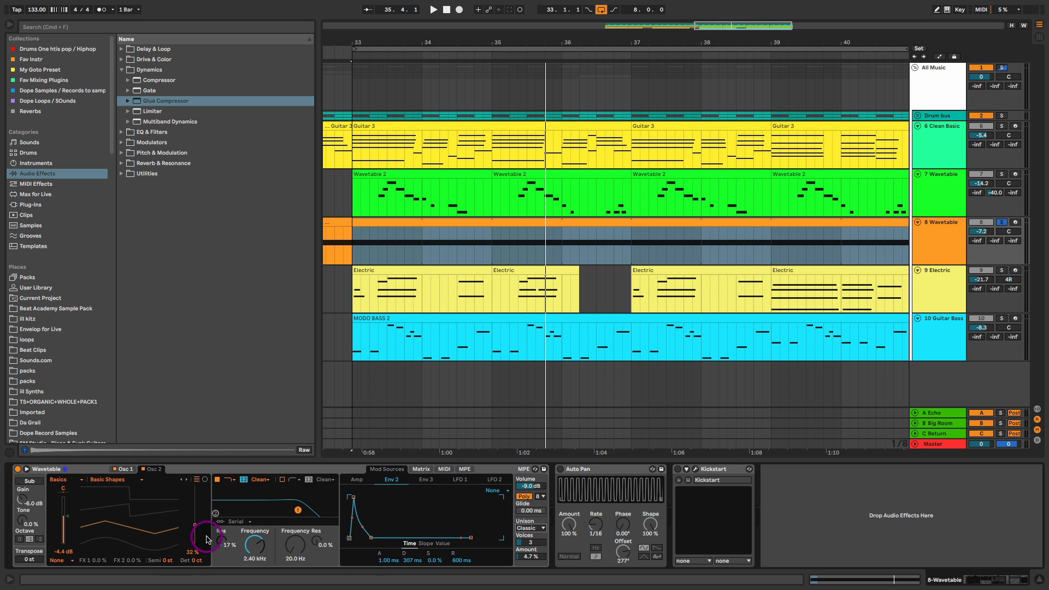
key(space)
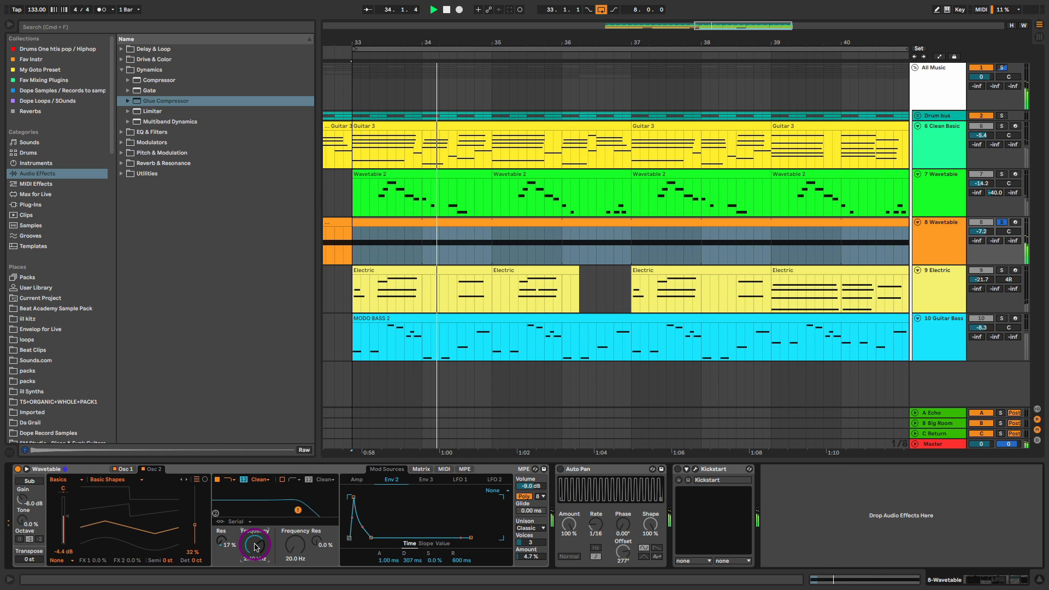
key(space)
- Enable Auto Pan on the 8 Wavetable track, try Phase at 180°, set it back to 0°, and audition the result
click(603, 471)
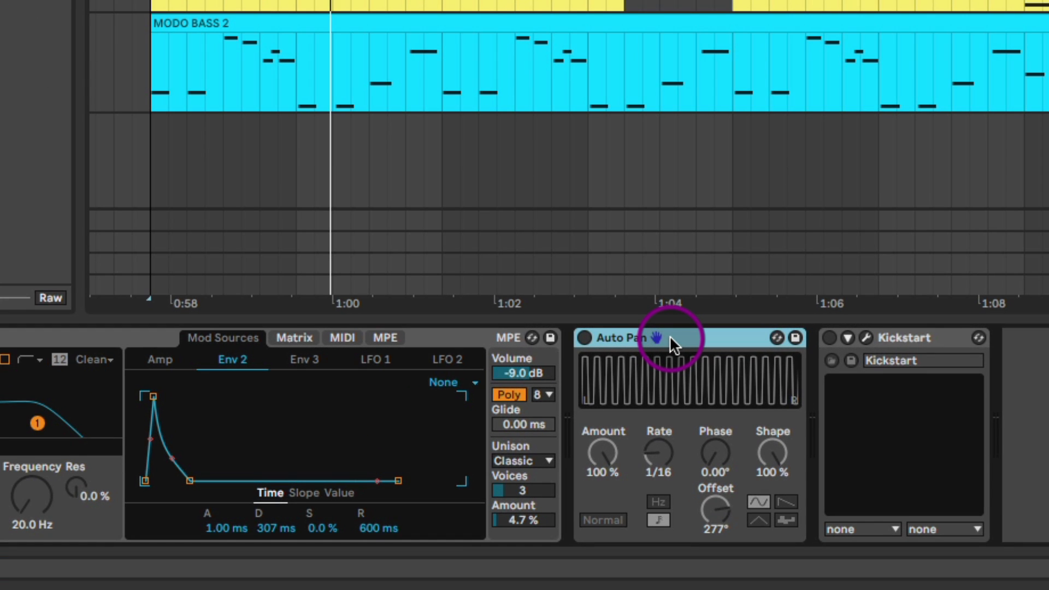
click(584, 337)
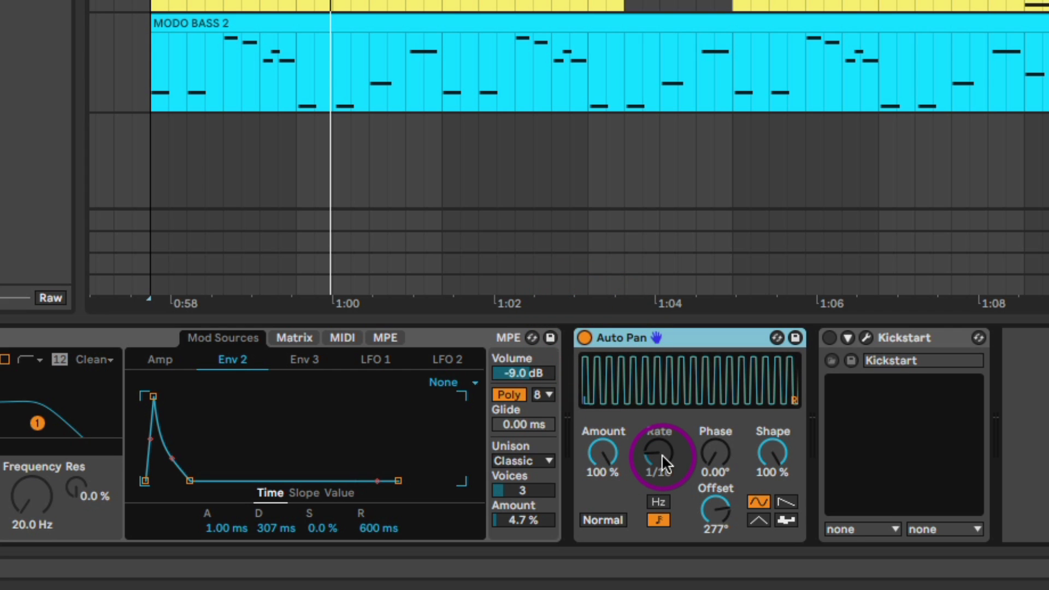
click(718, 454)
double_click(718, 453)
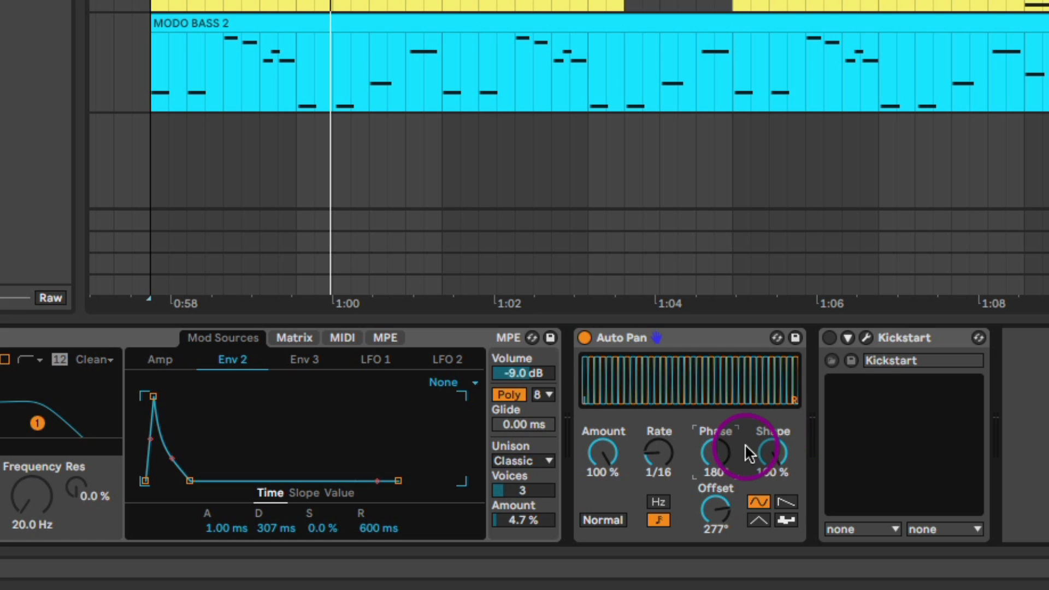
drag(720, 452, 719, 525)
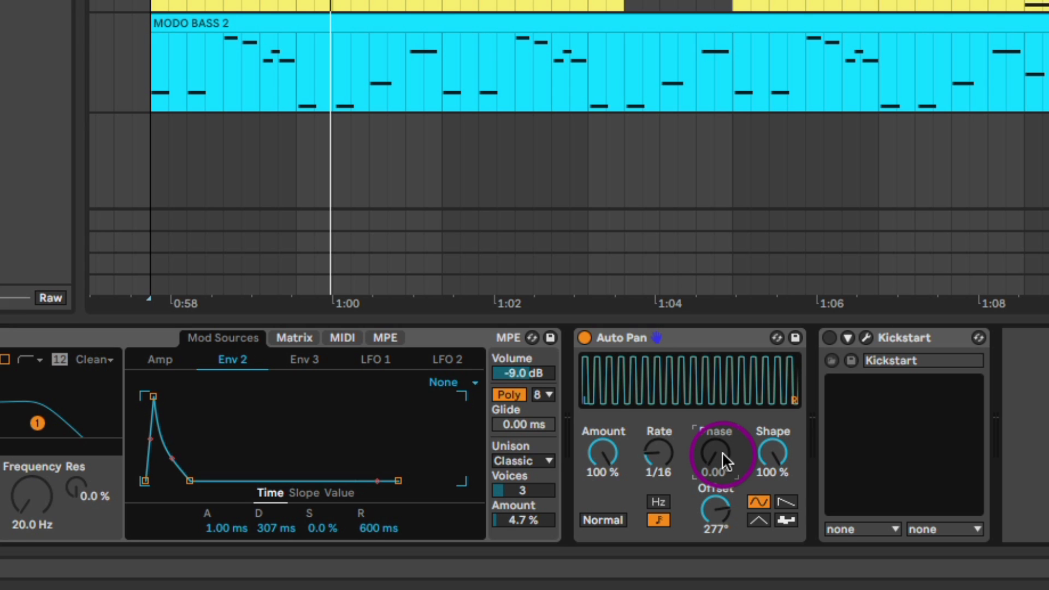
key(space)
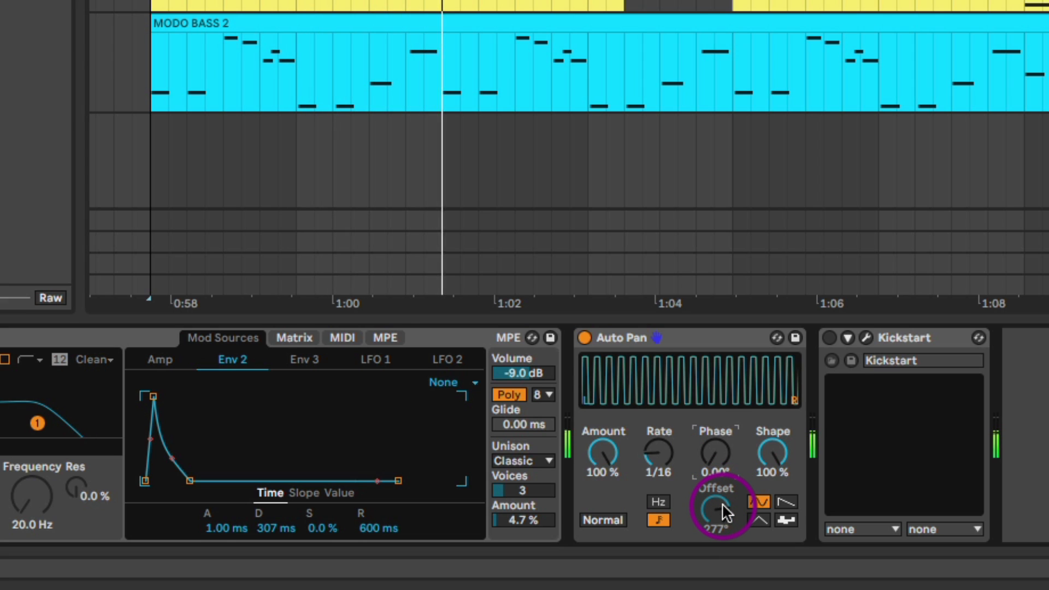
key(space)
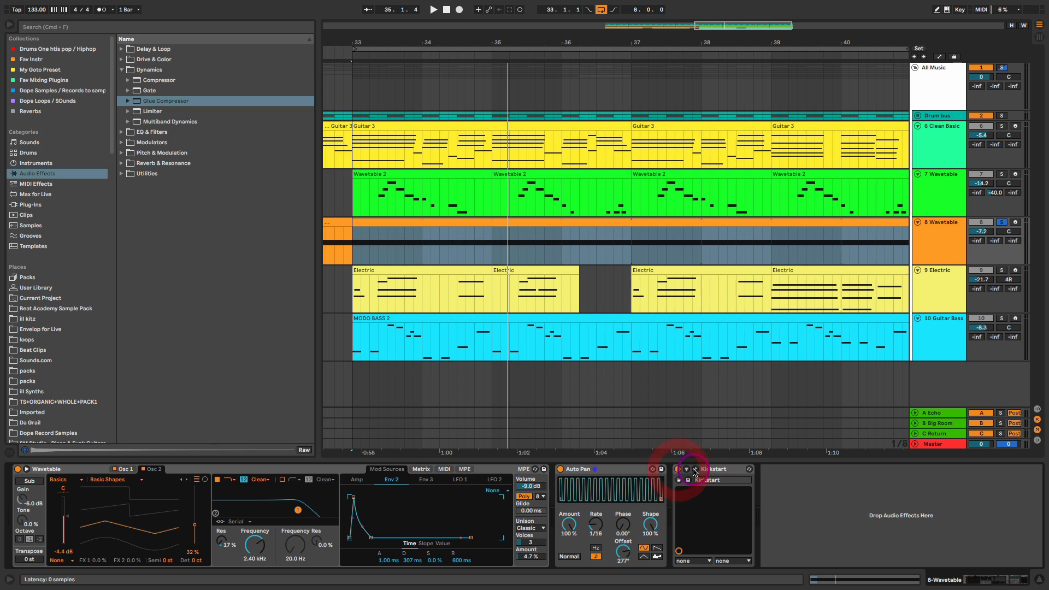
- Open the Kickstart plug-in on the 8 Wavetable track, audition it soloed, and unsolo the track to play the full mix
click(695, 469)
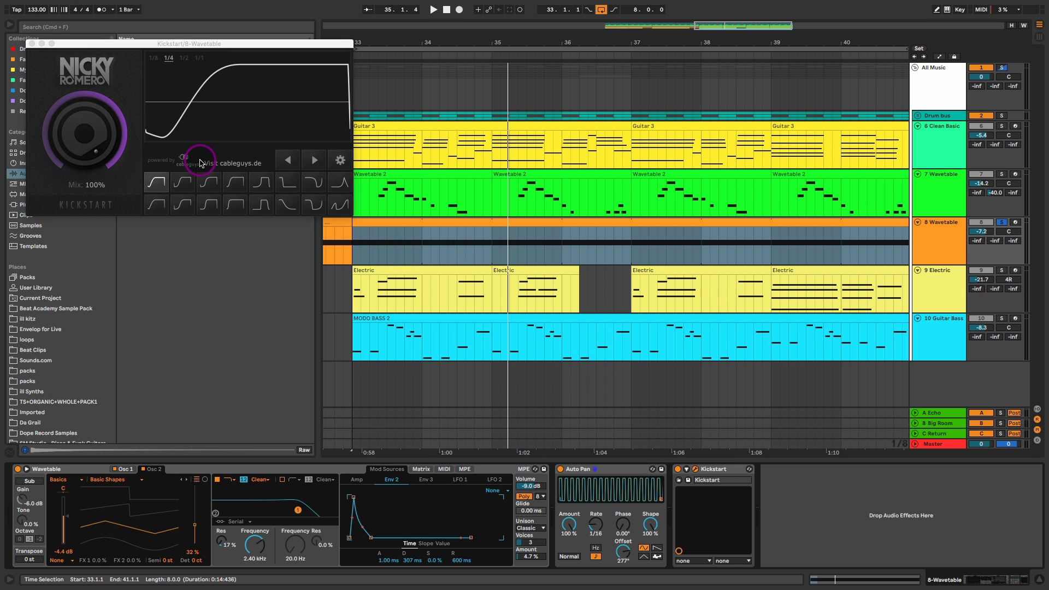
key(space)
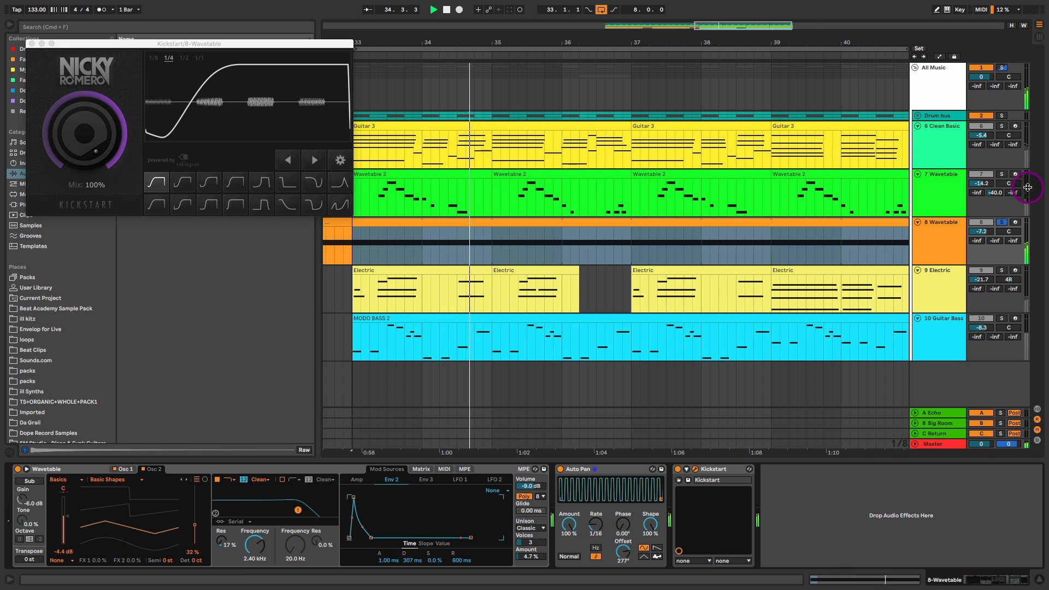
key(space)
click(1003, 223)
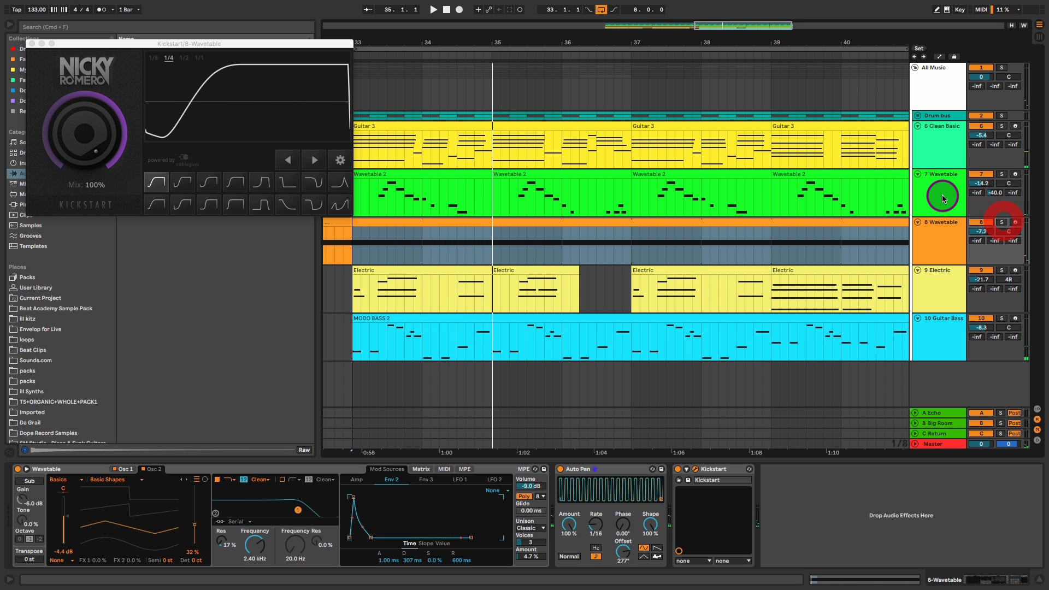
key(space)
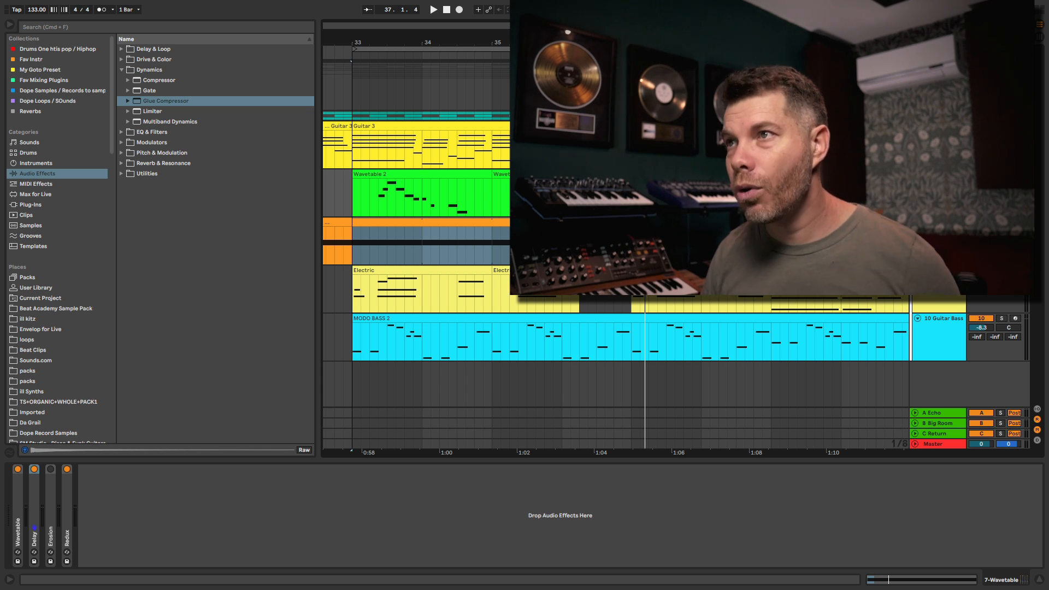
- Select and play the first Wavetable 2 clip on track 7, view its notes, and return to the track's devices
click(404, 176)
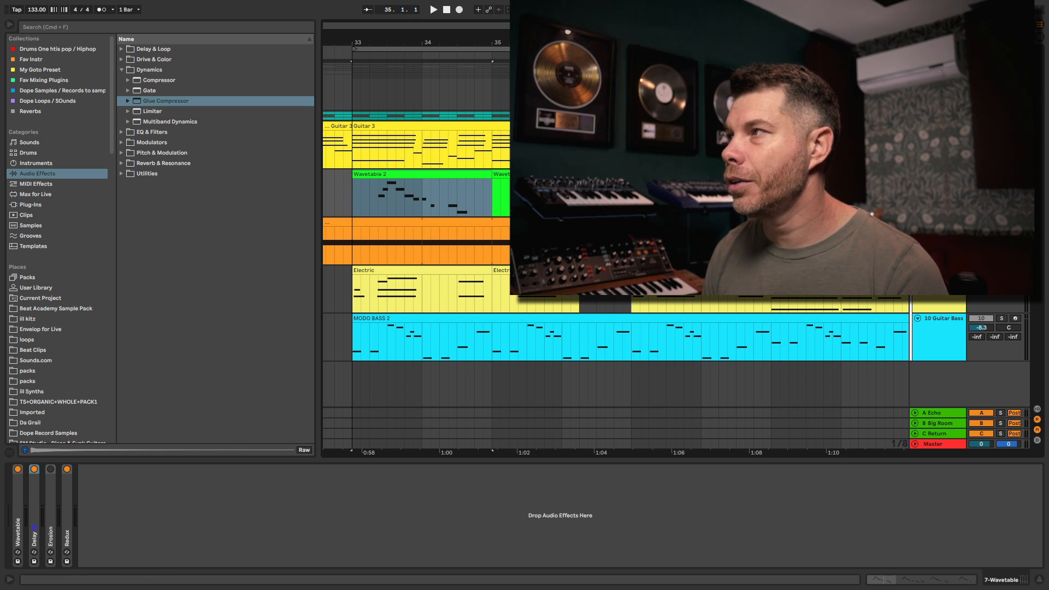
key(space)
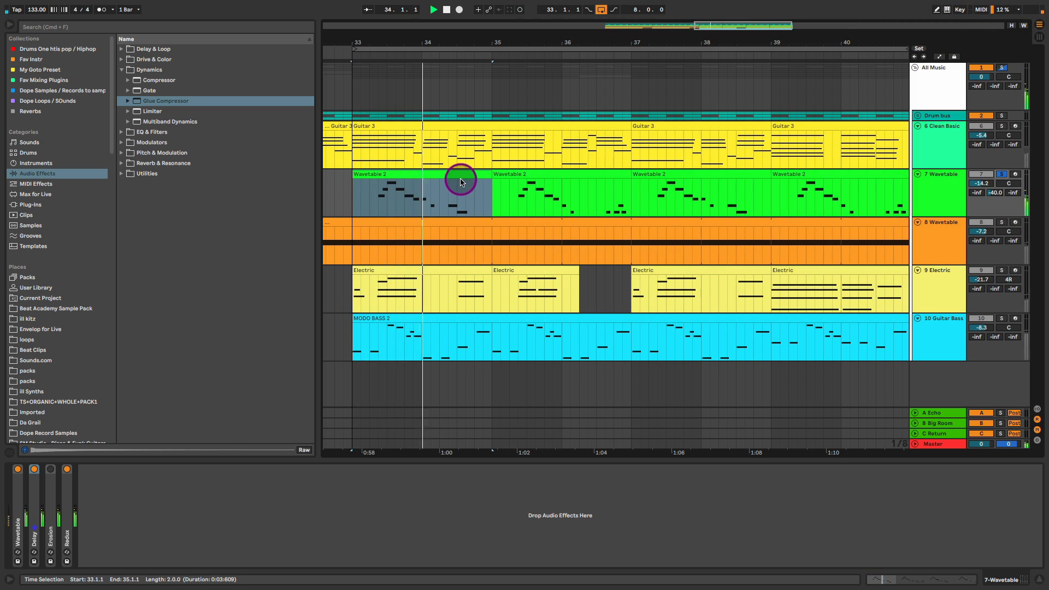
double_click(462, 178)
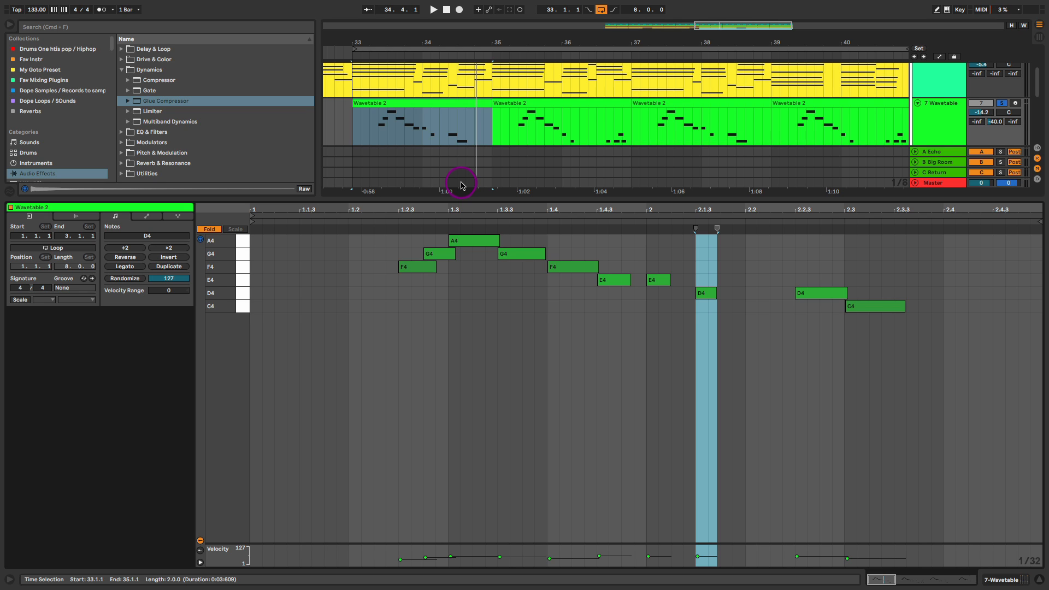
key(shift+Tab)
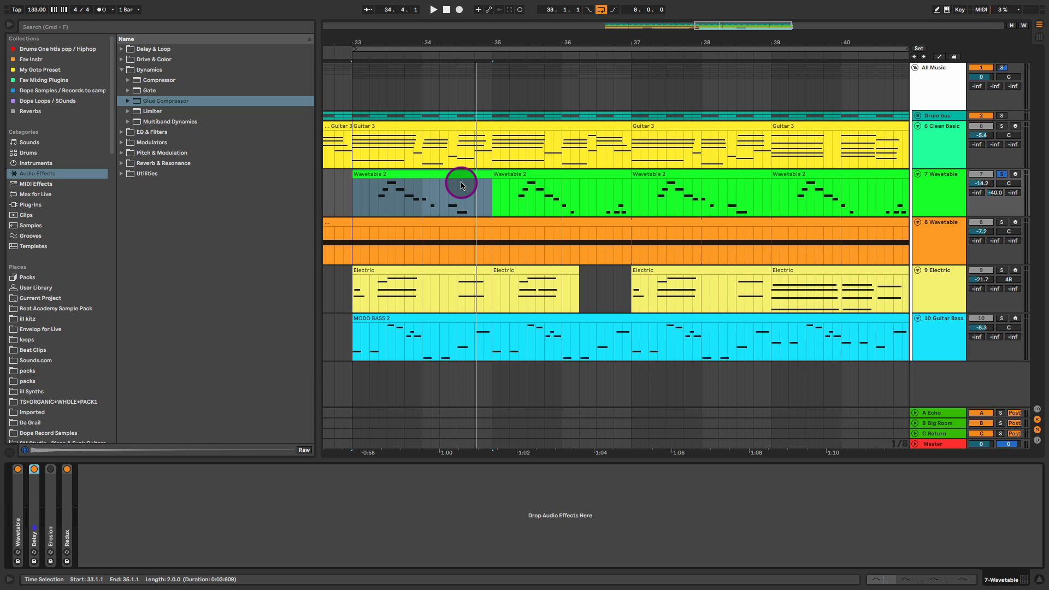
- Unfold Wavetable on the 7 Wavetable track, compare its Osc 1 and Osc 2 settings, and audition the soloed sound
double_click(18, 508)
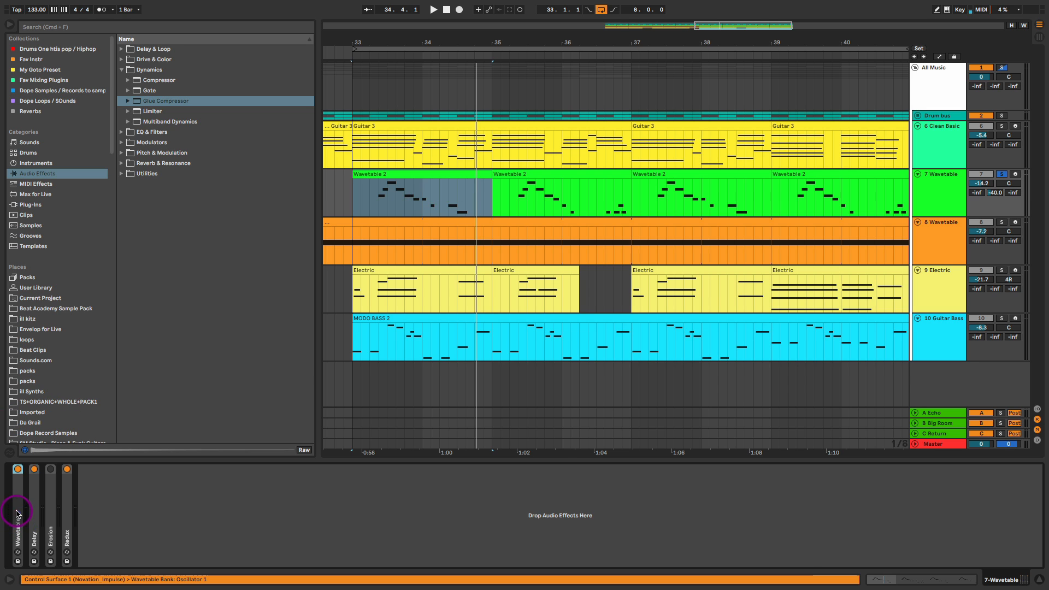
click(121, 469)
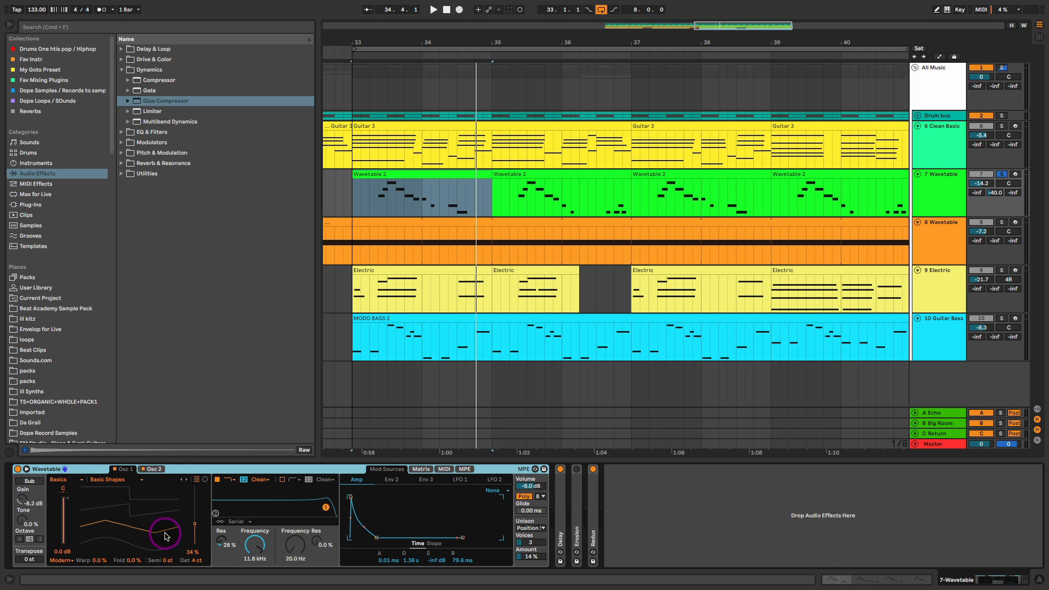
click(160, 469)
click(129, 469)
click(157, 469)
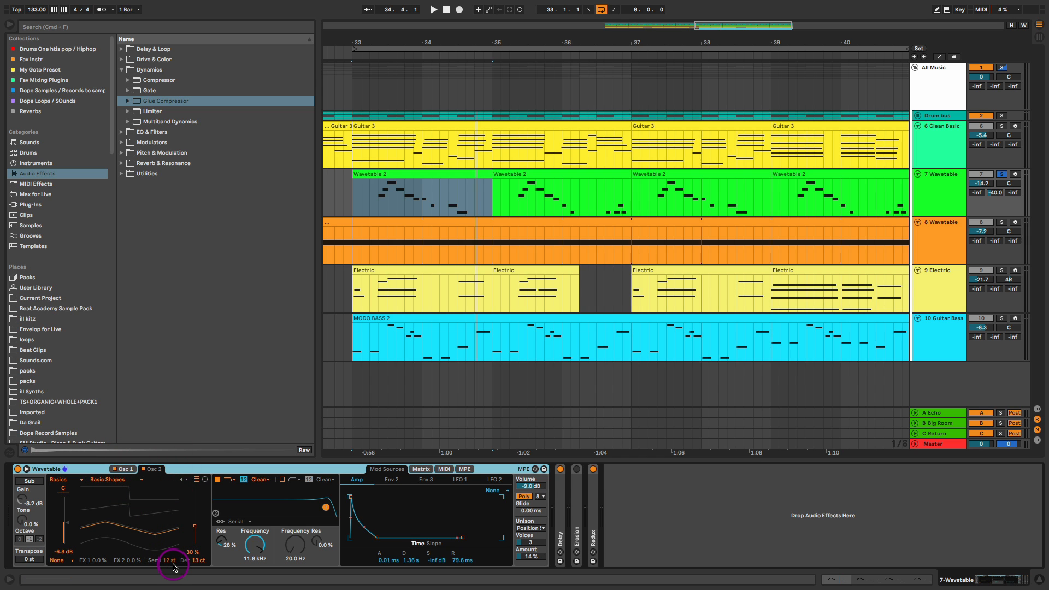
key(space)
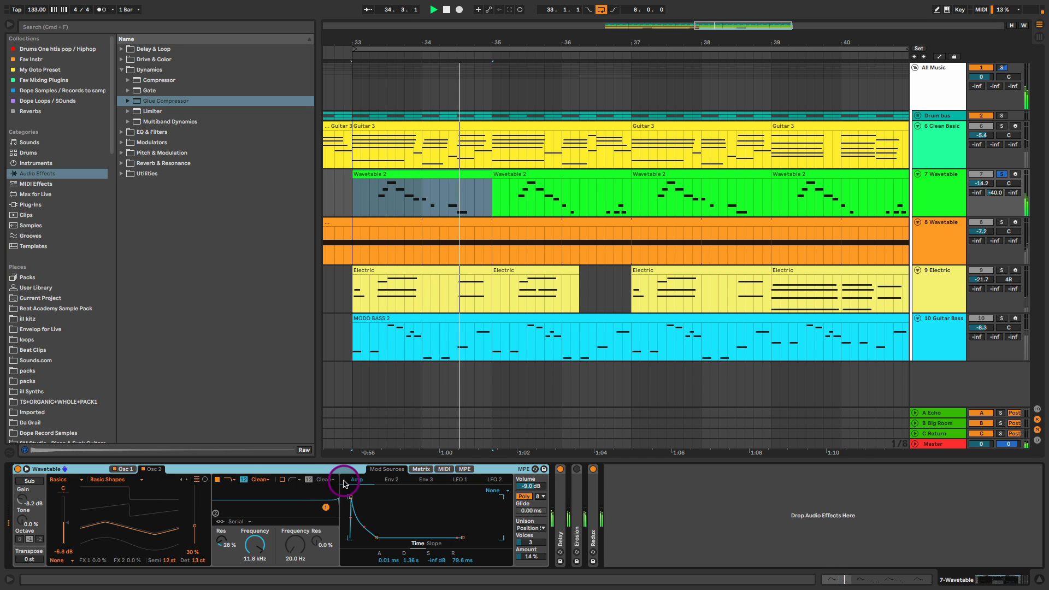
key(space)
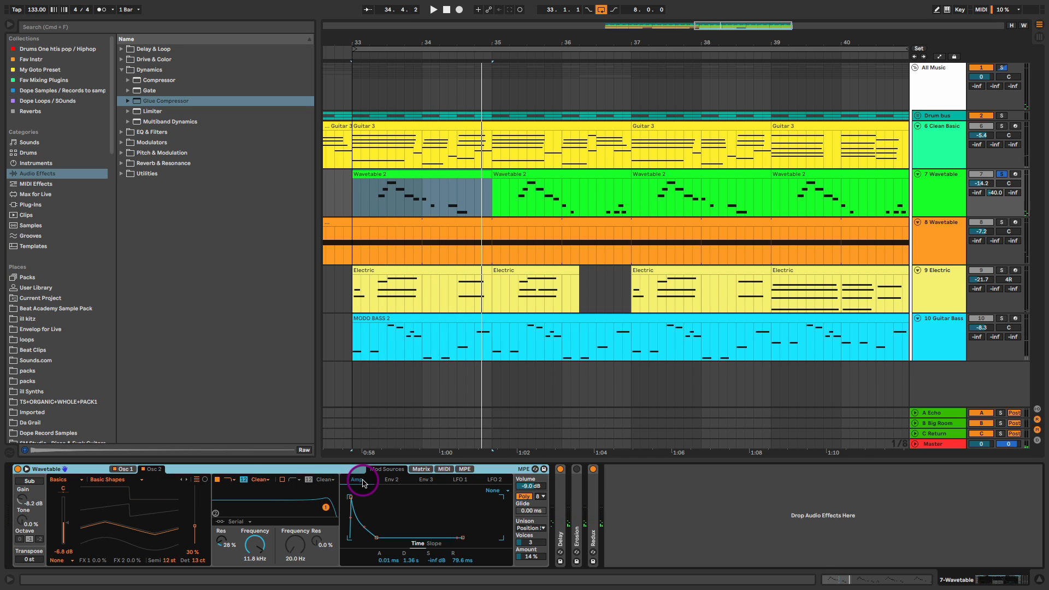
- Try the Amp envelope's Sustain at -4.8 dB, return it to -inf dB, and set Decay to 1.42 s and Release to 70.3 ms
click(439, 561)
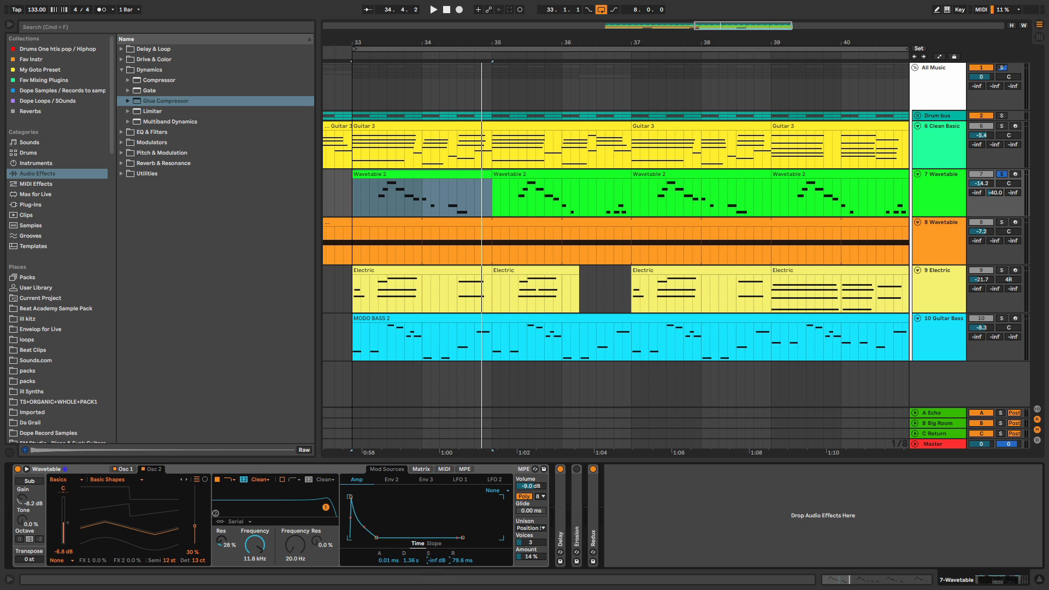
drag(439, 561, 439, 541)
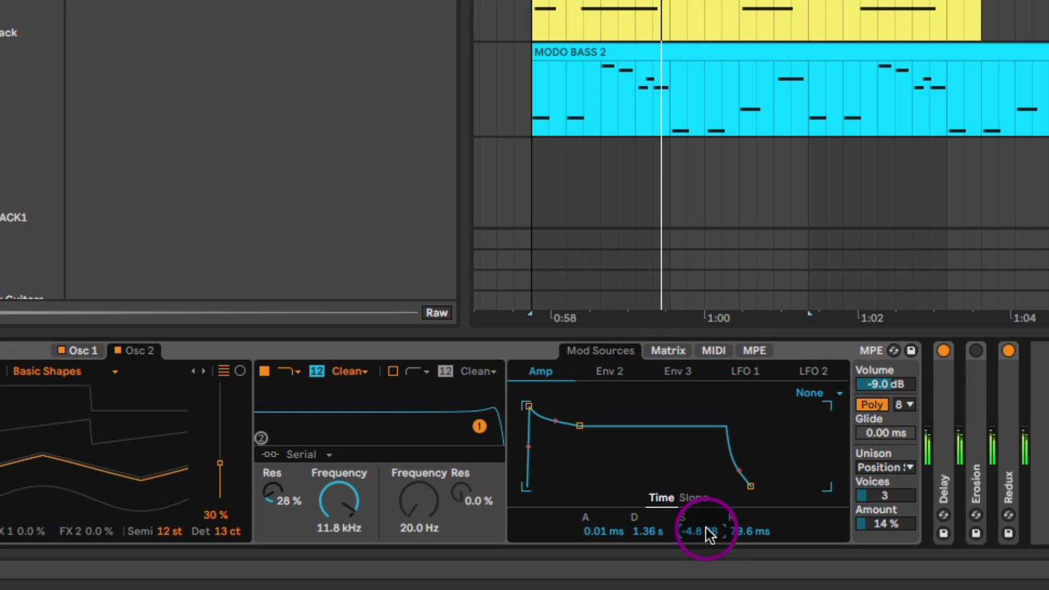
drag(706, 528, 701, 563)
click(651, 530)
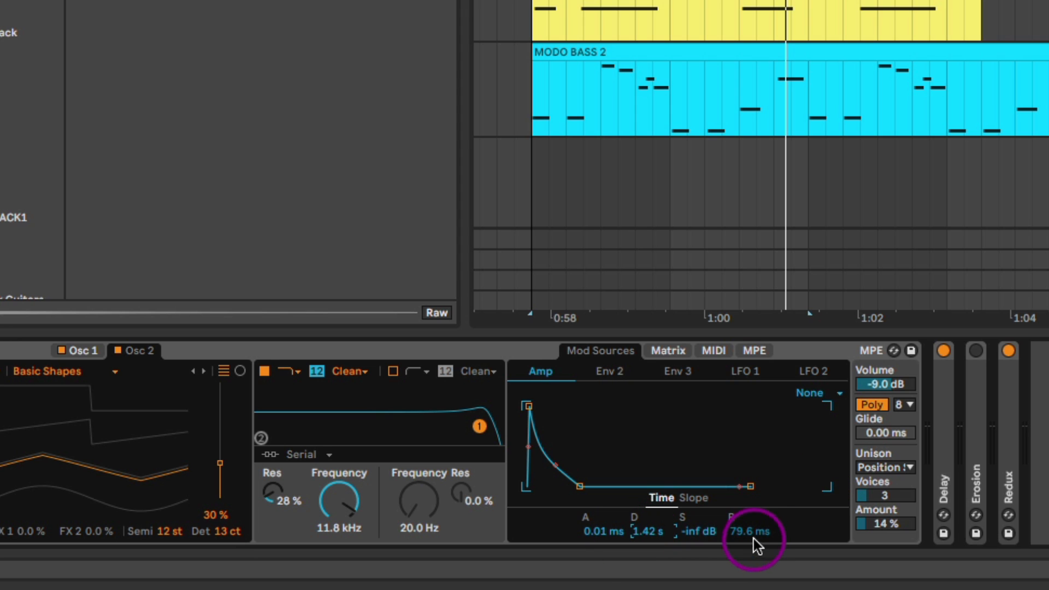
drag(744, 533, 744, 538)
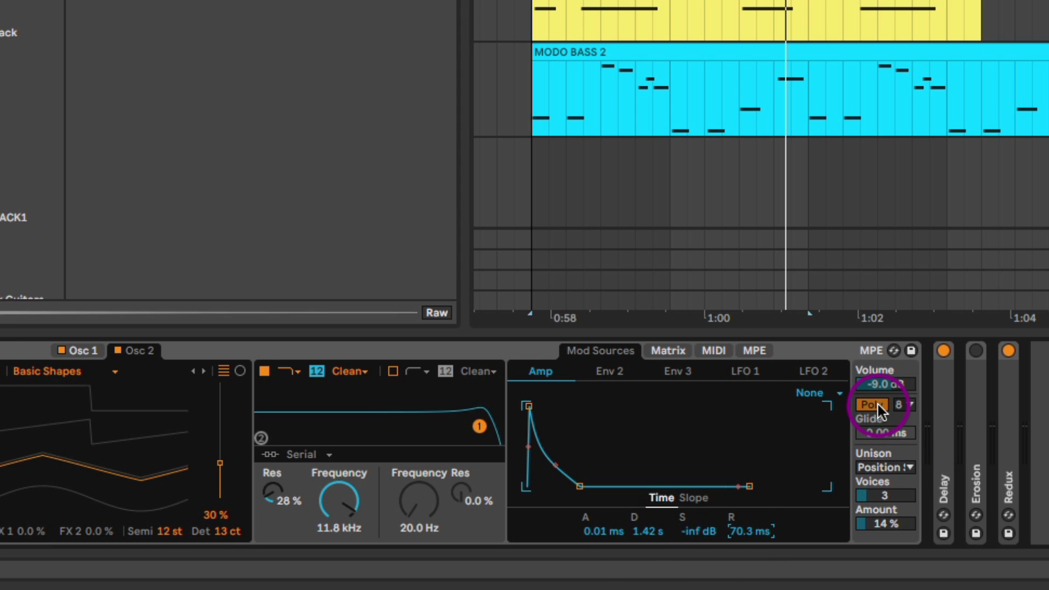
- Change Wavetable's Unison mode to Classic and audition the sound
click(909, 468)
click(897, 369)
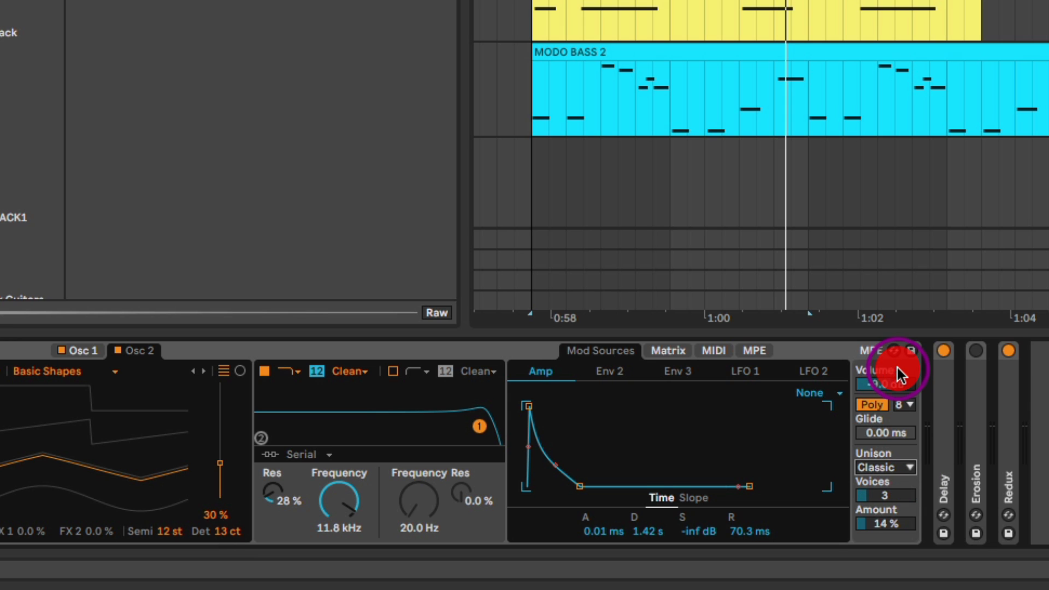
key(space)
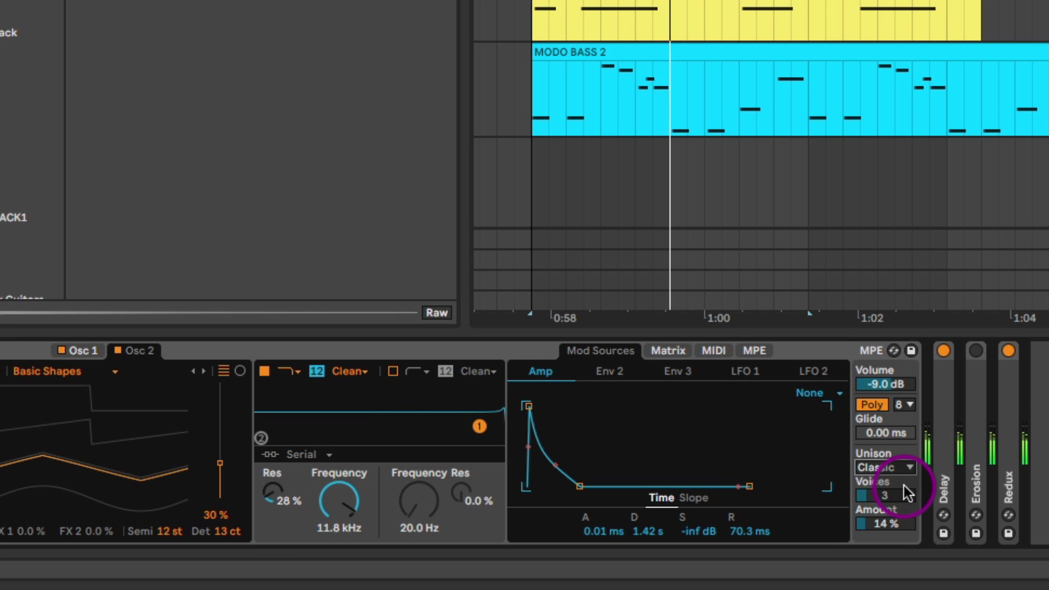
- Unfold Delay, set Left to 41.1 ms and Right to 95.7 ms, enable Ping Pong, and set Dry/Wet to 34 %
double_click(940, 428)
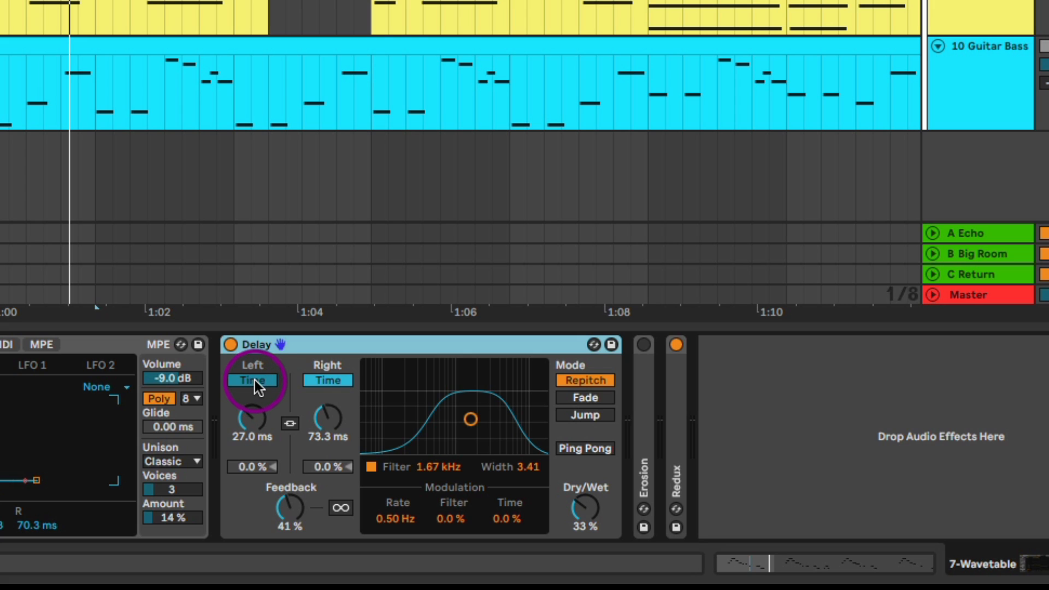
click(262, 421)
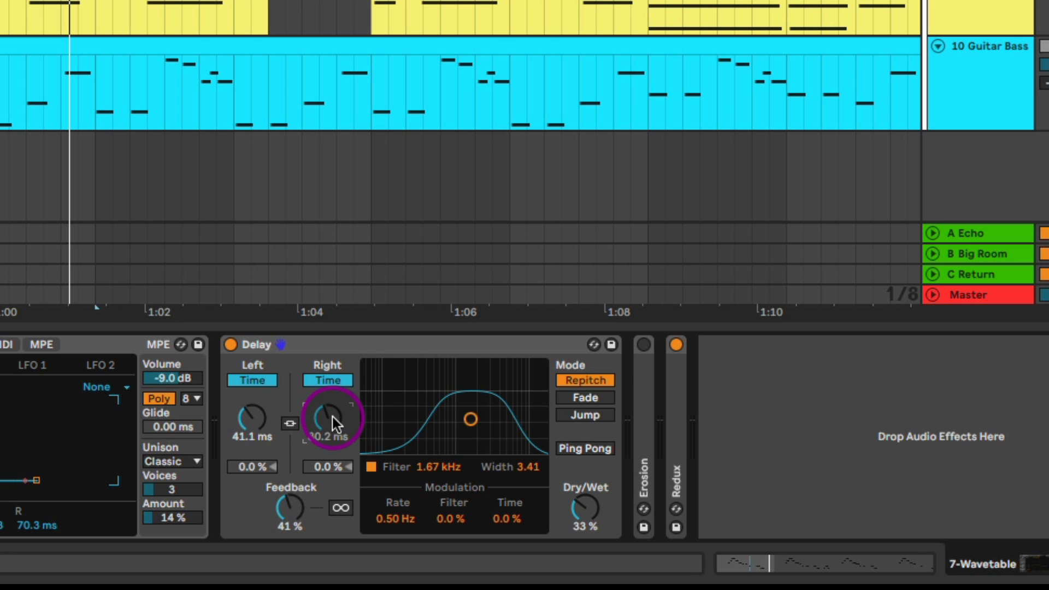
drag(333, 419, 333, 385)
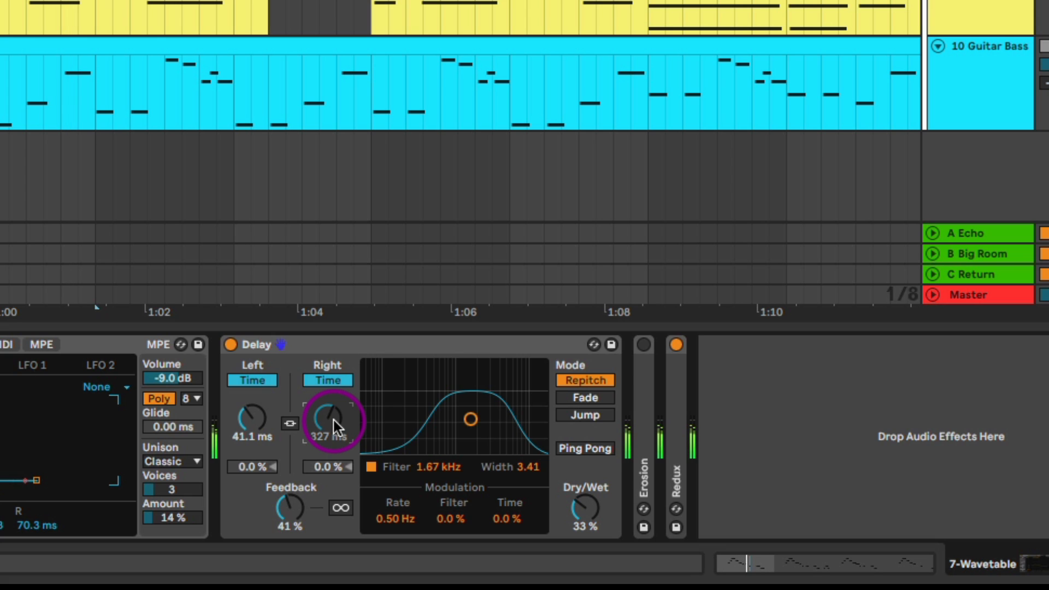
mouse_move(333, 420)
mouse_down()
mouse_move(333, 434)
mouse_move(333, 413)
mouse_move(333, 422)
mouse_up()
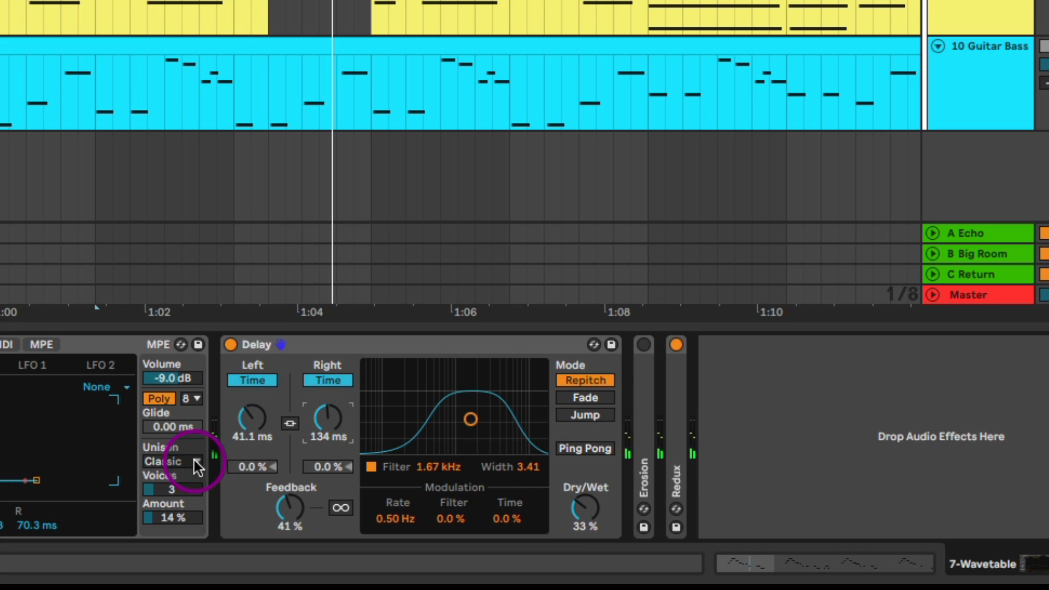
click(290, 424)
drag(328, 424, 327, 428)
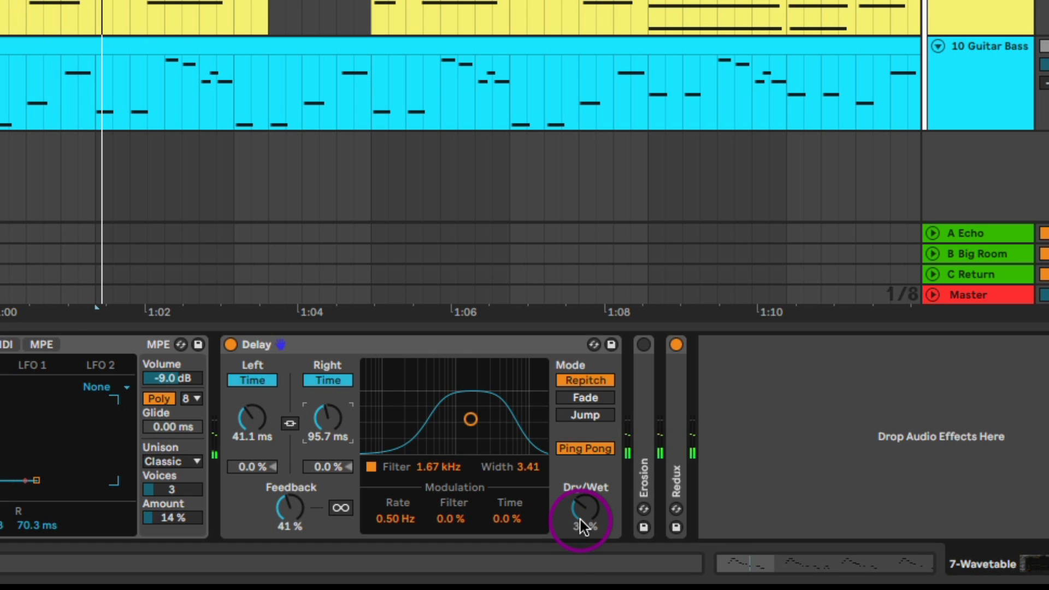
drag(583, 523, 583, 527)
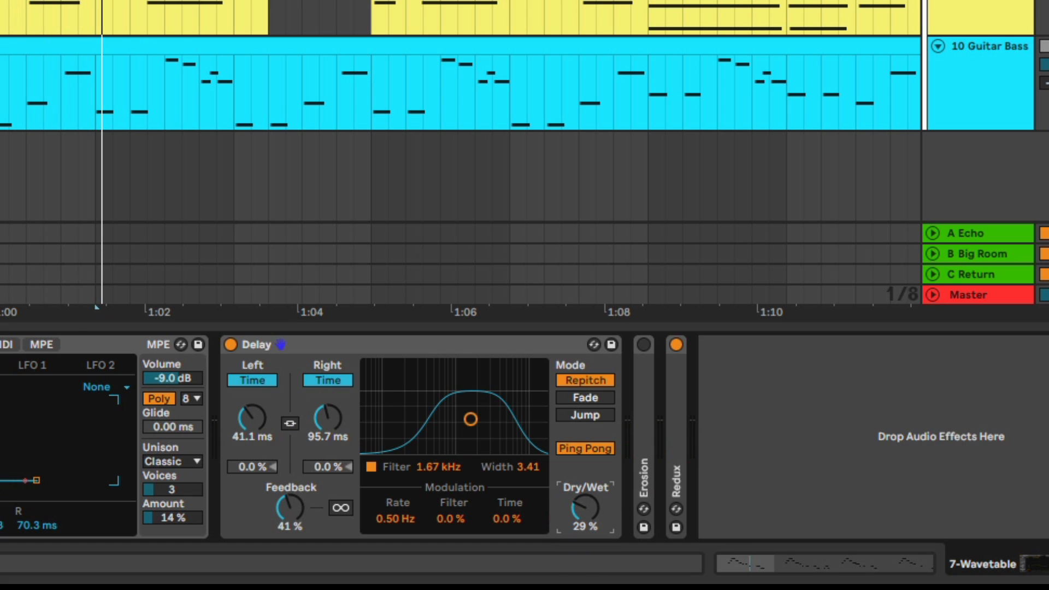
click(499, 427)
- Unfold Erosion and Redux, then enable Erosion with a frequency of 4.20 kHz and an amount of 7.61
double_click(650, 389)
double_click(822, 398)
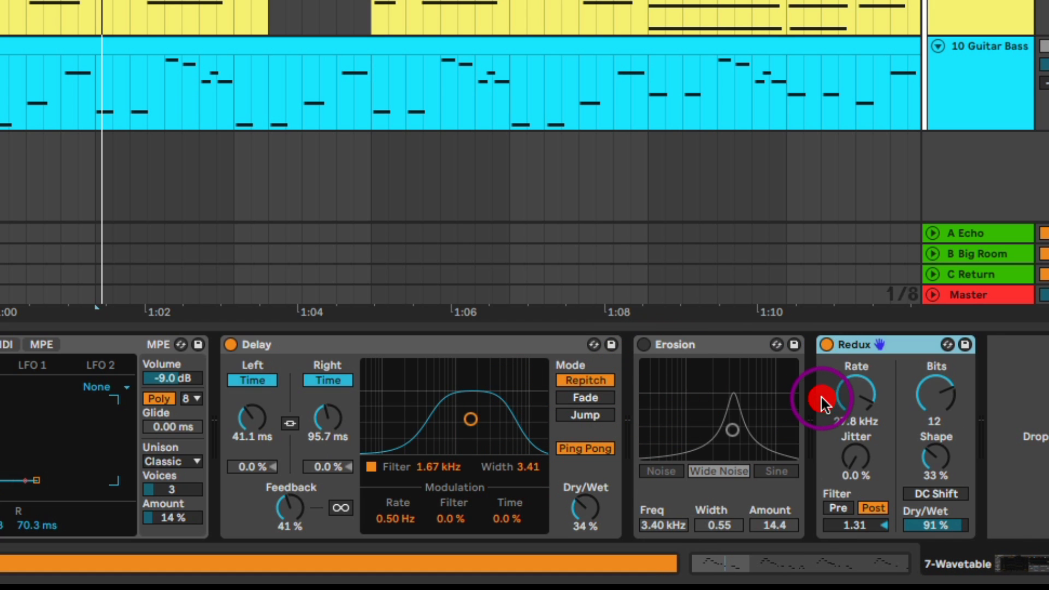
click(643, 345)
click(731, 432)
drag(732, 433, 739, 436)
- Set Redux's Rate to 16.2 kHz, post-filter value to 1.50, and Dry/Wet to 95 % on the 7 Wavetable track
click(901, 352)
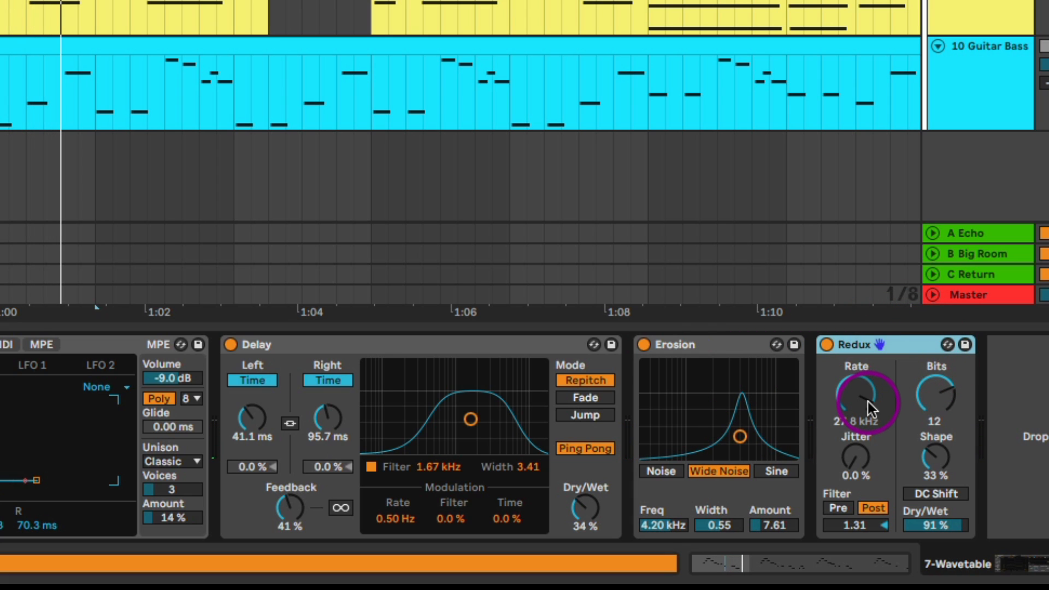
mouse_move(866, 398)
mouse_down()
mouse_move(867, 407)
mouse_move(867, 393)
mouse_up()
drag(876, 527, 949, 533)
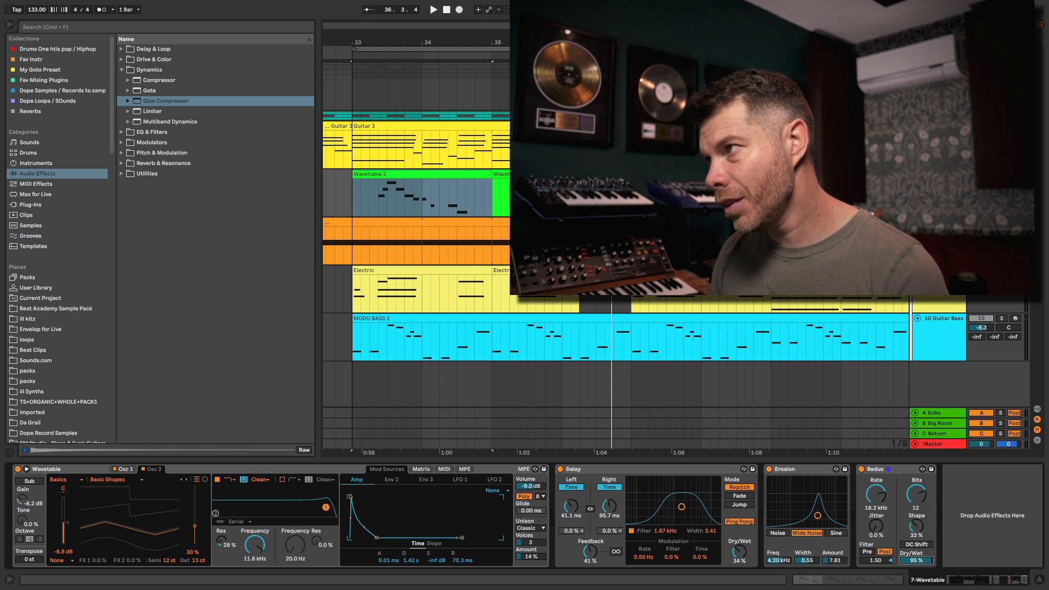
- Show the 9 Electric track's devices, audition its first Electric clip soloed, and inspect the Electric instrument's hammer settings
click(938, 273)
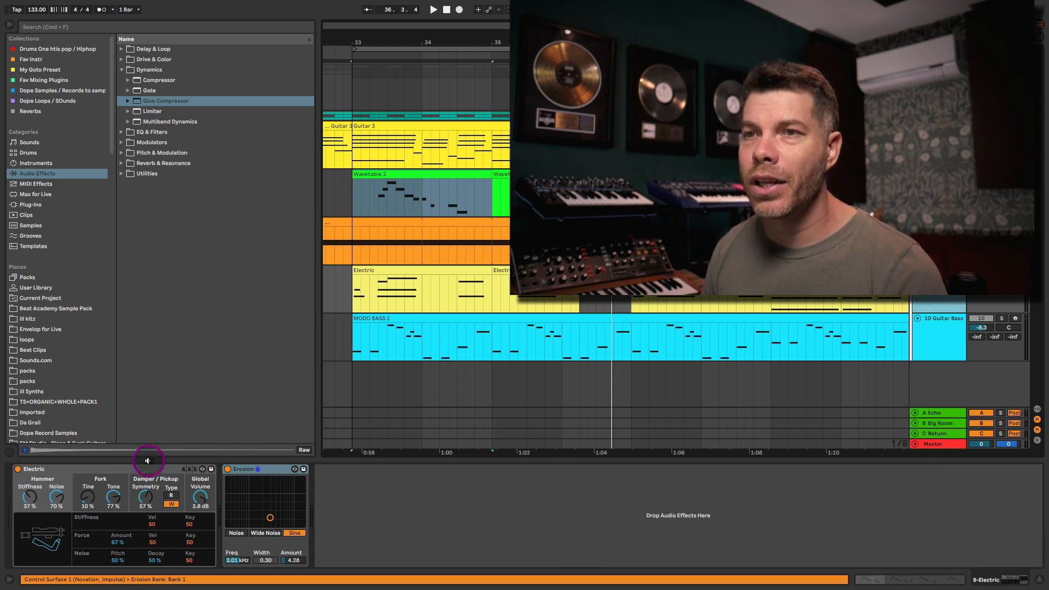
click(104, 474)
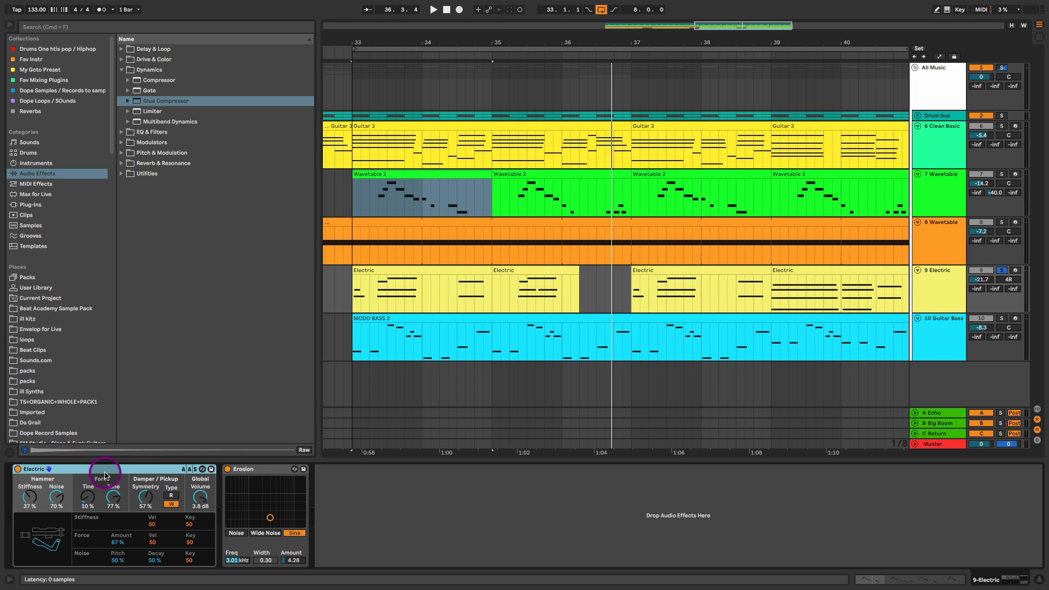
click(439, 269)
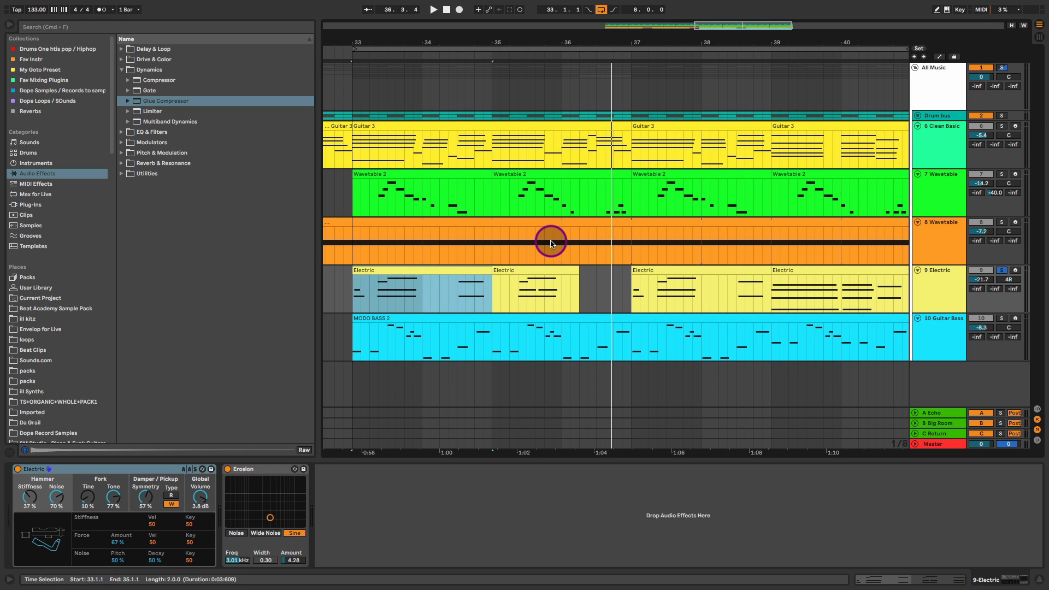
key(space)
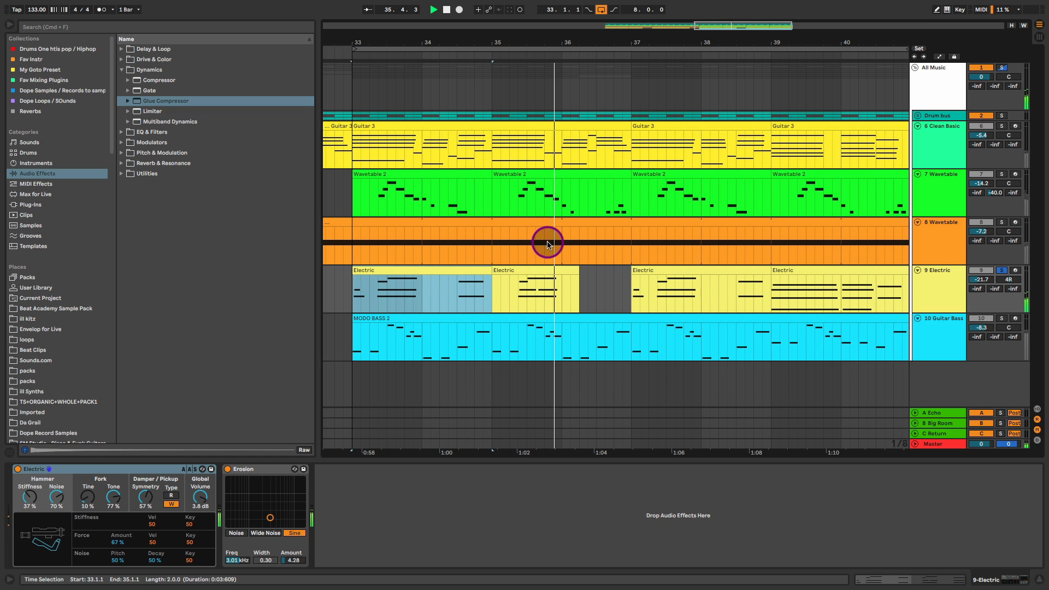
click(157, 471)
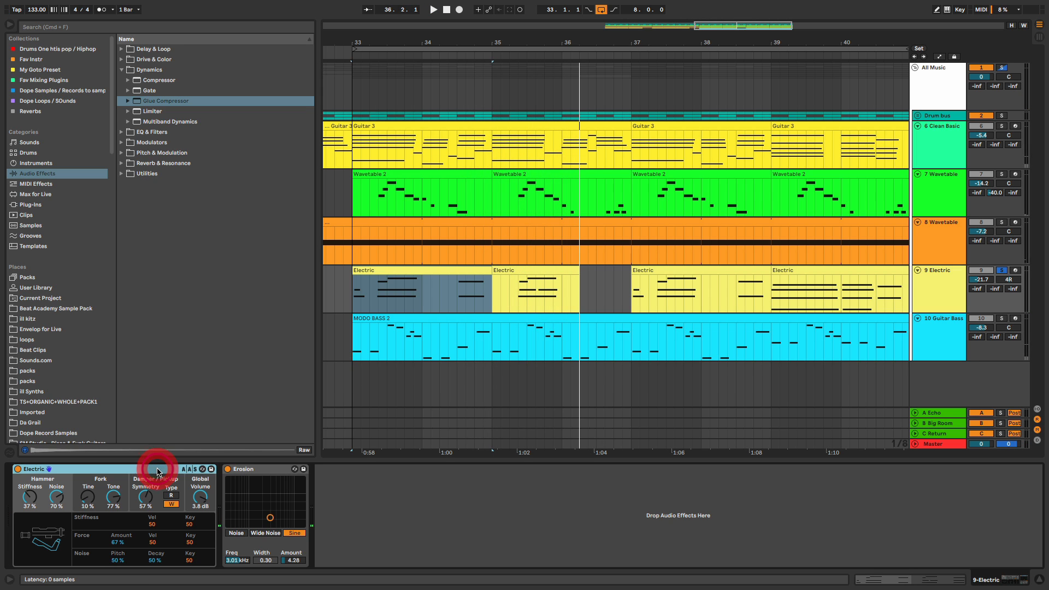
click(31, 500)
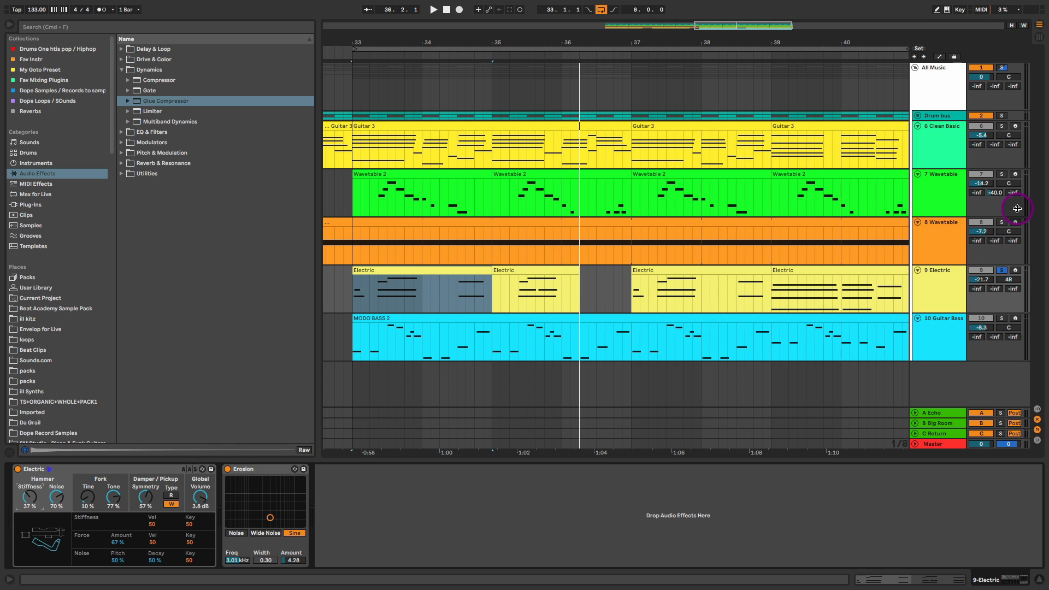
- Solo 6 Clean Basic alongside the Electric track, audition both, and select bar 33 of the Guitar 3 clip
click(1002, 126)
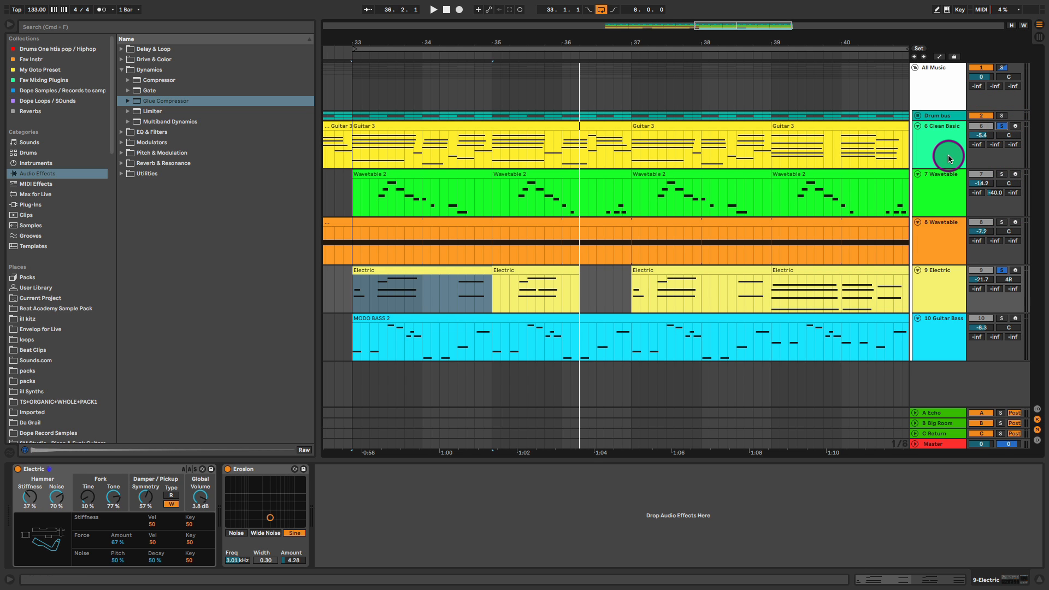
key(space)
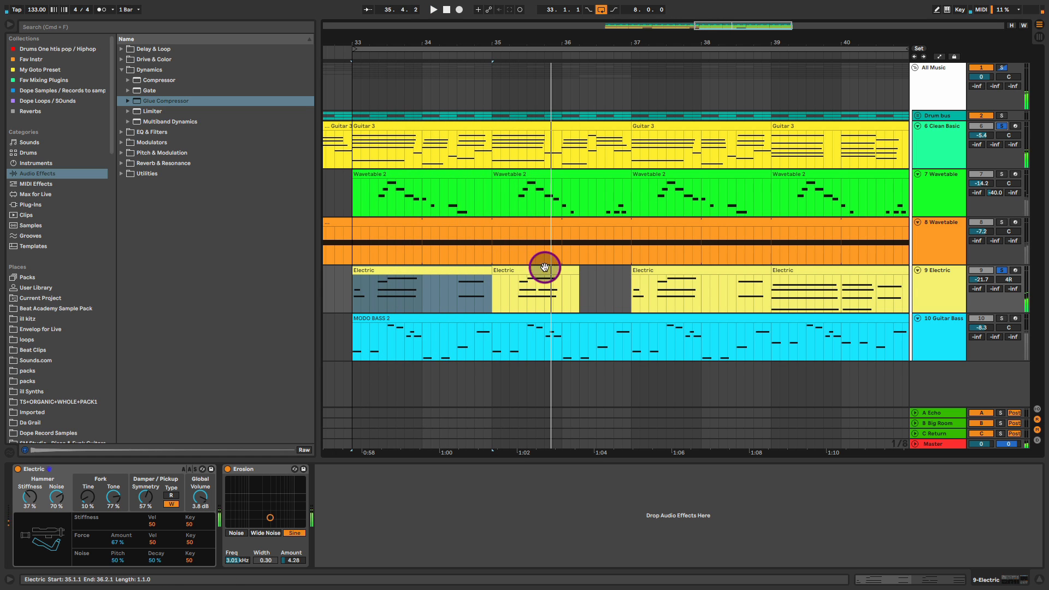
drag(386, 39, 474, 123)
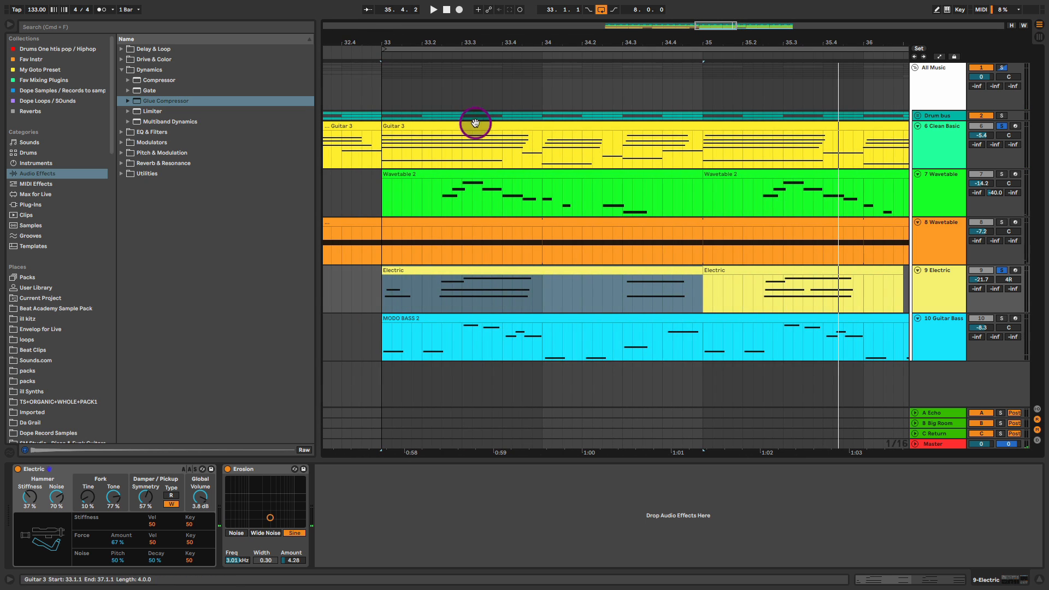
drag(389, 137, 544, 140)
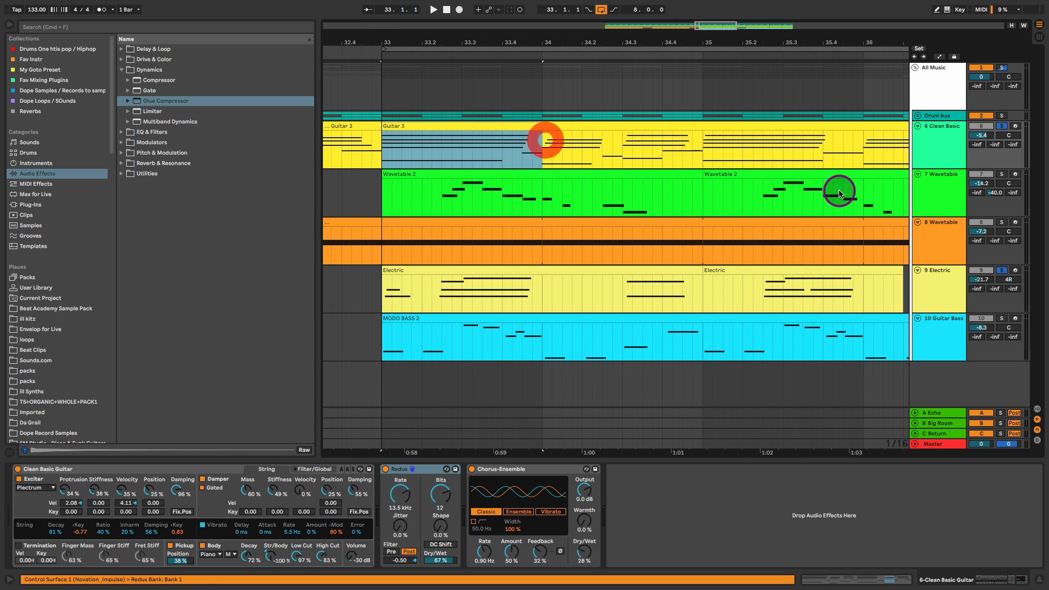
- Move the 9 Electric track directly below 6 Clean Basic and open the Guitar 3 and Electric clips together in the note editor
drag(929, 280, 940, 176)
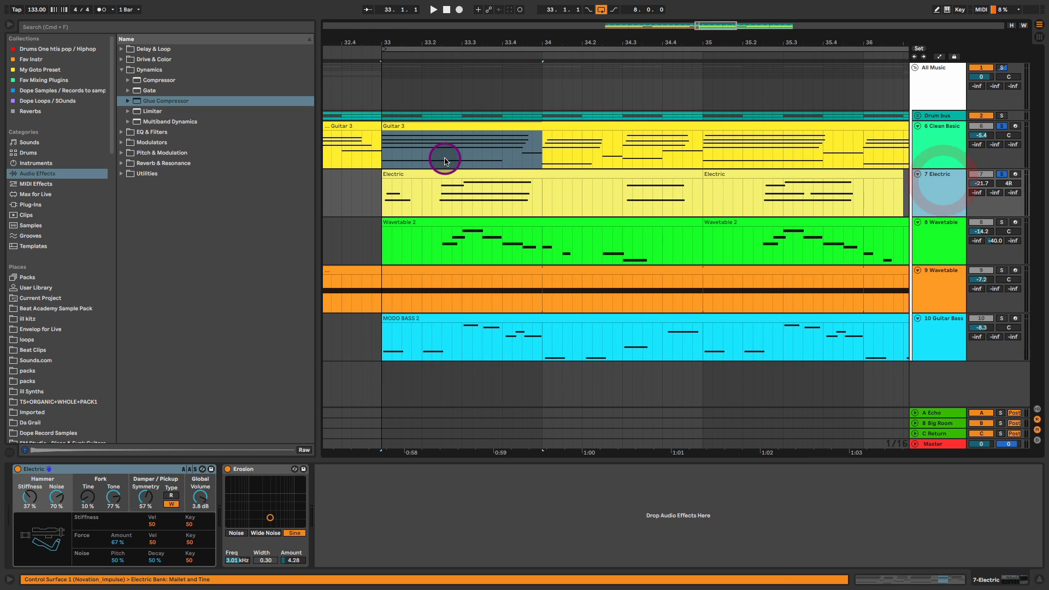
double_click(470, 172)
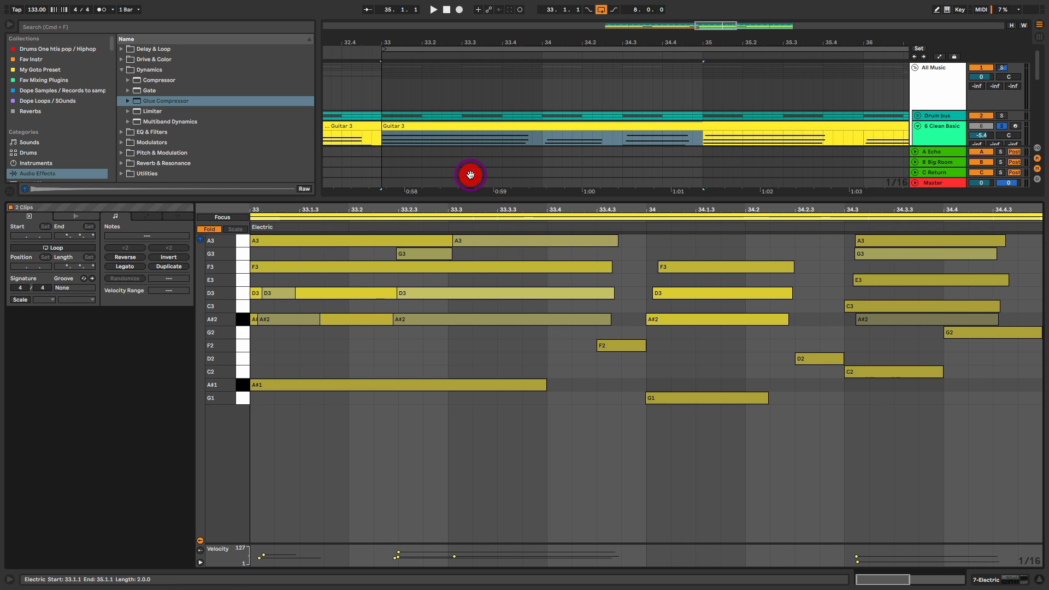
click(232, 229)
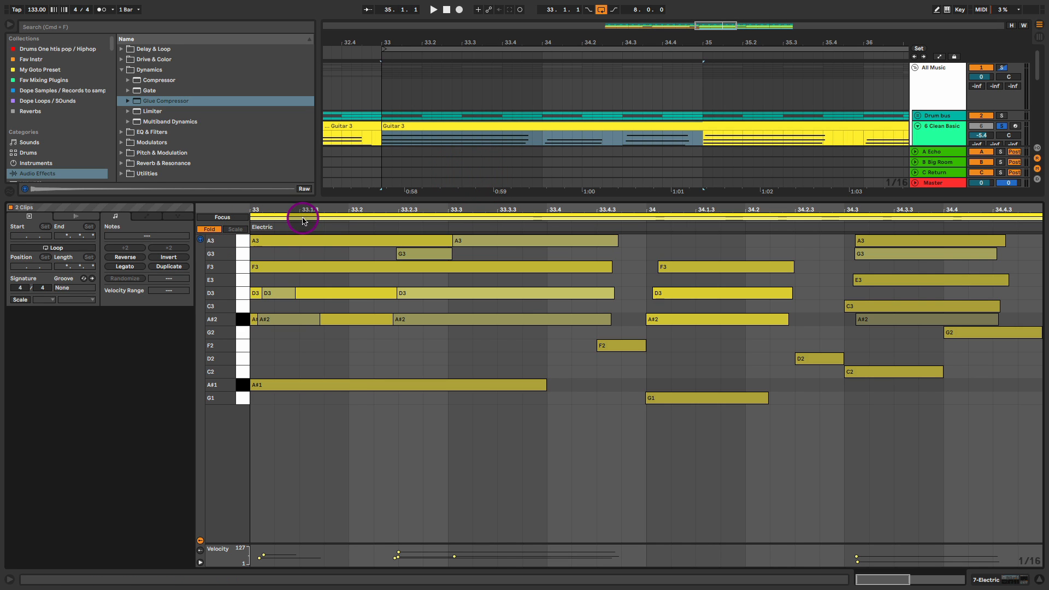
- Play the combined clips from 33.1.2 and examine the Electric clip's short G3 note and the A3 note at 33.3.1
click(277, 335)
key(space)
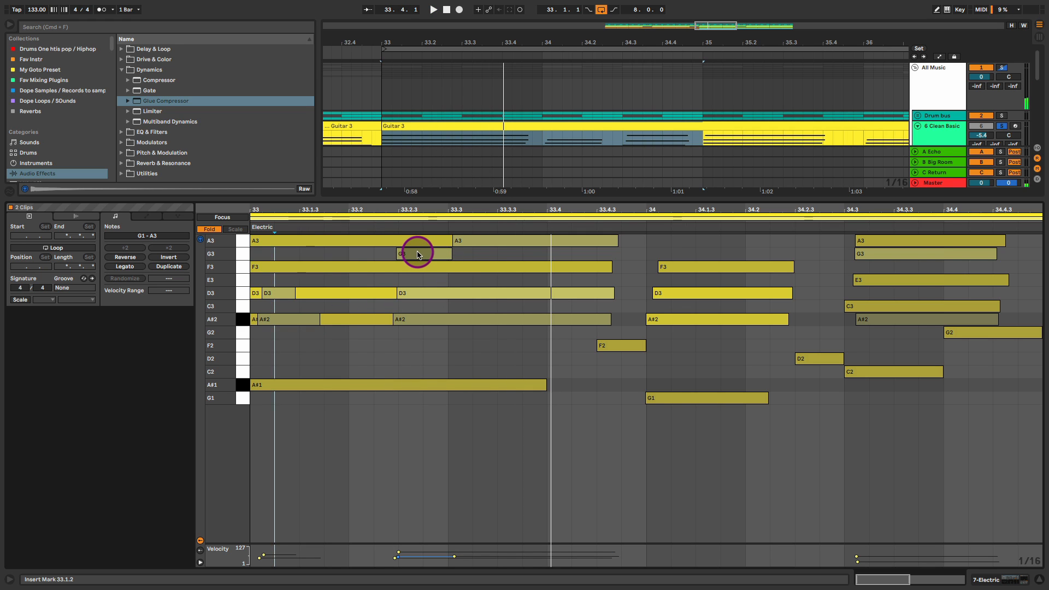
click(416, 254)
click(494, 240)
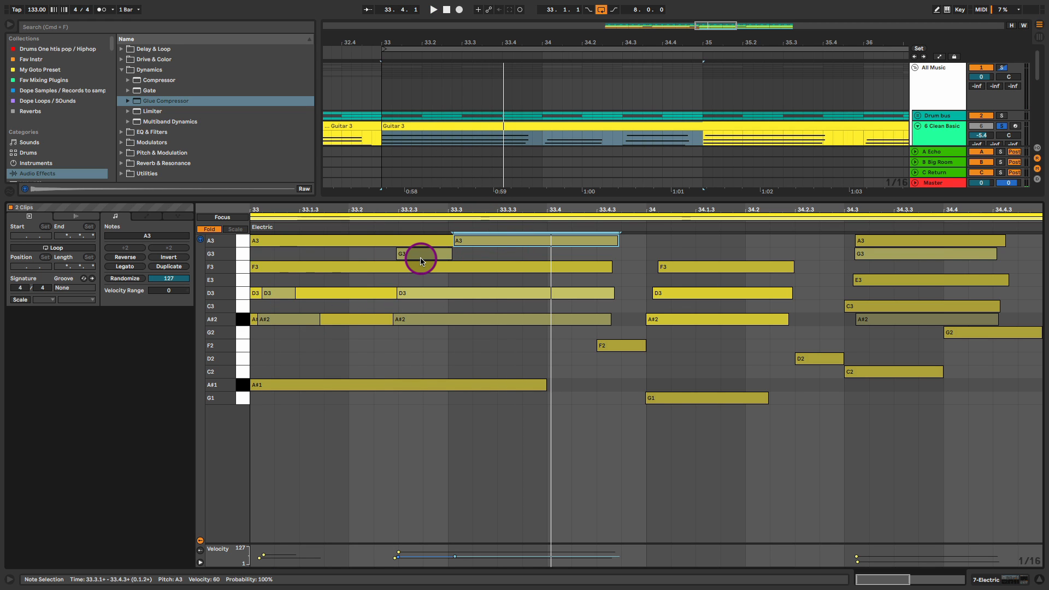
- Recolor the first Electric clip at bar 33 magenta so its notes stand apart from the yellow Guitar 3 notes
click(299, 215)
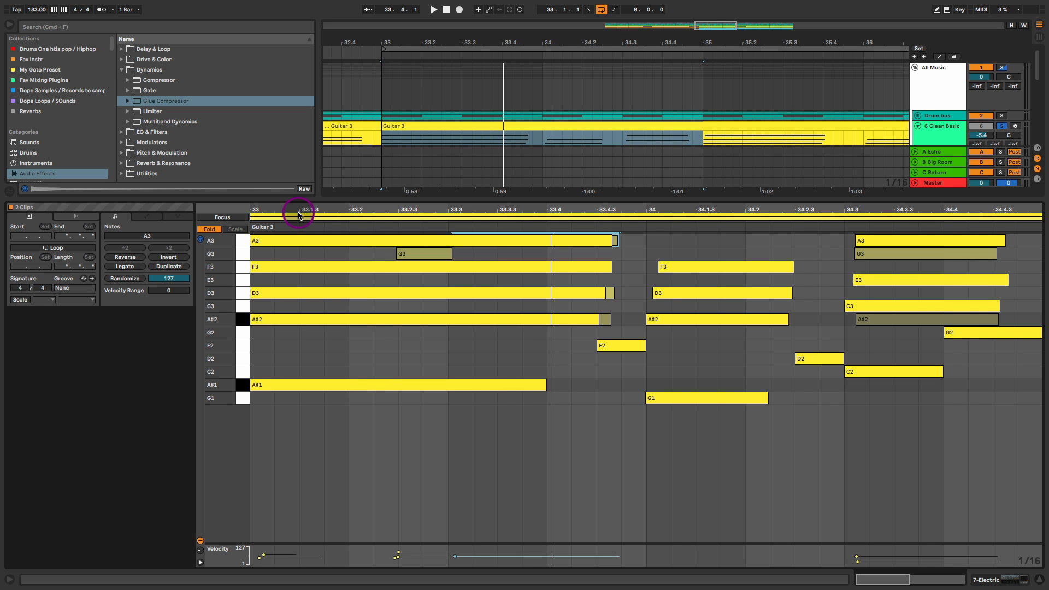
click(299, 217)
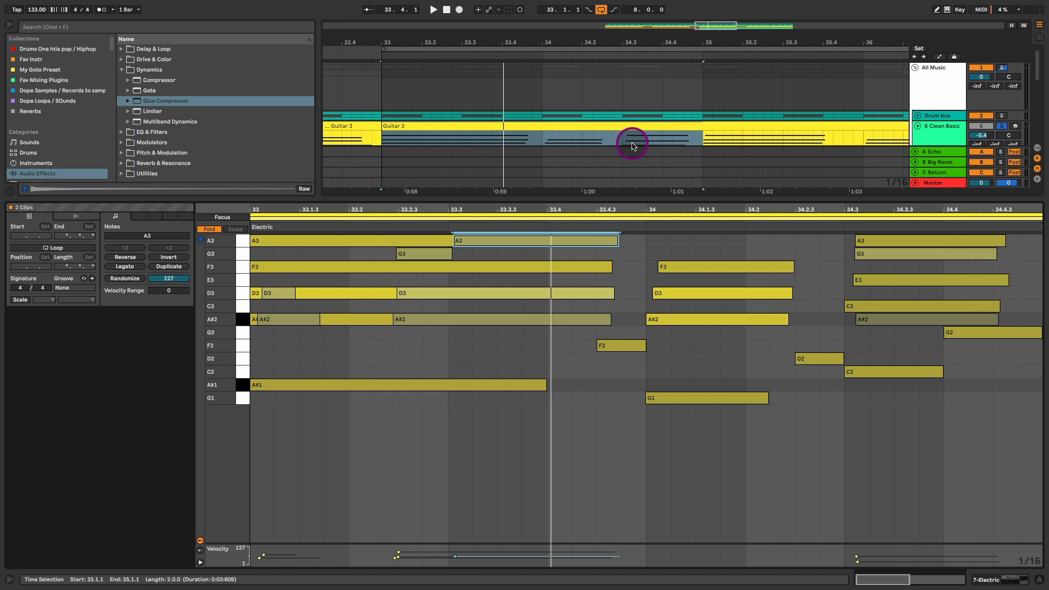
drag(853, 127, 845, 70)
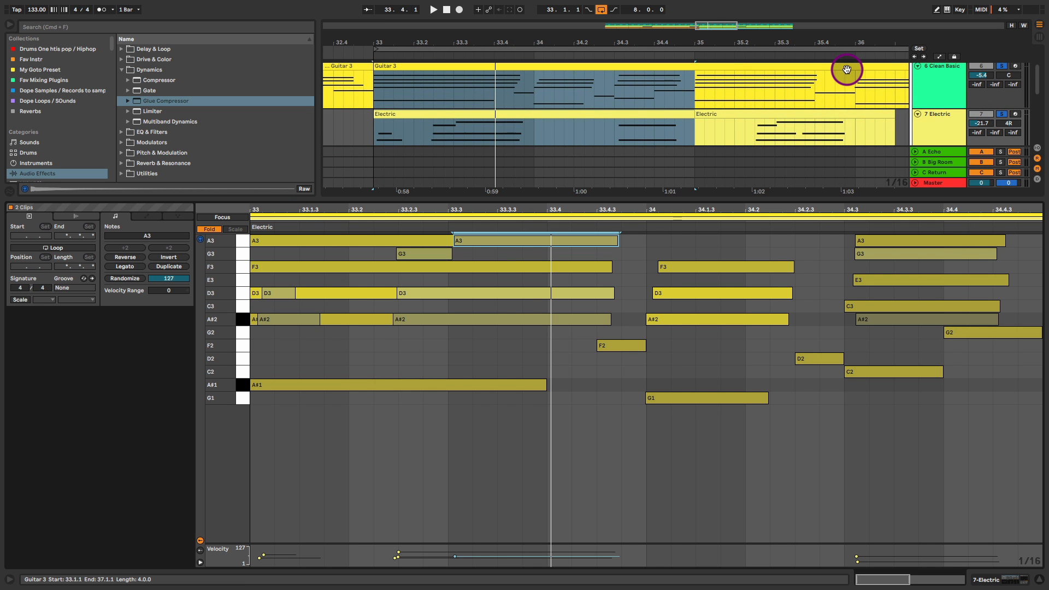
click(936, 116)
click(610, 114)
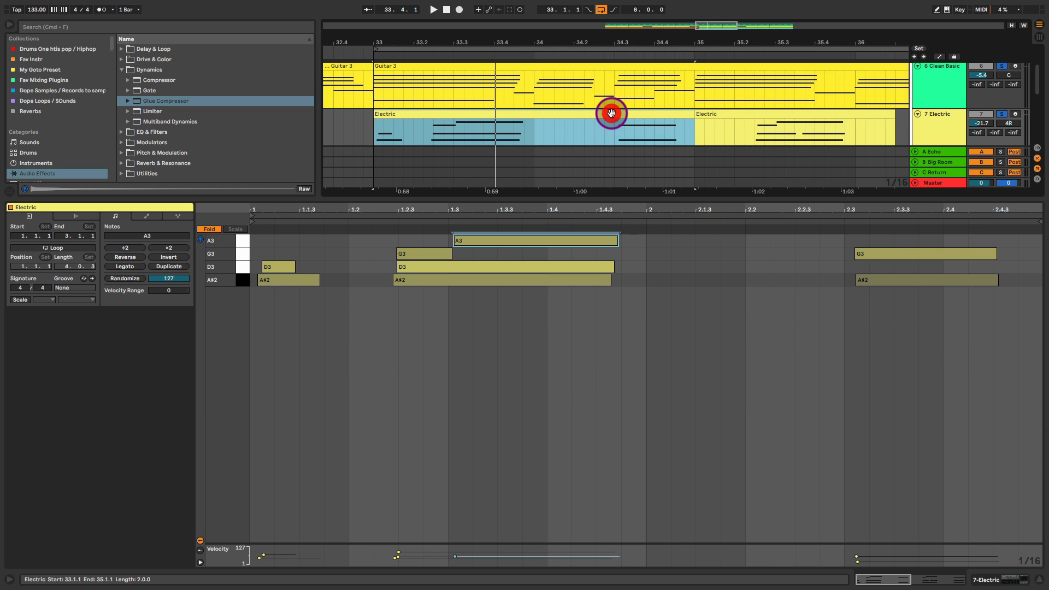
right_click(612, 115)
click(735, 296)
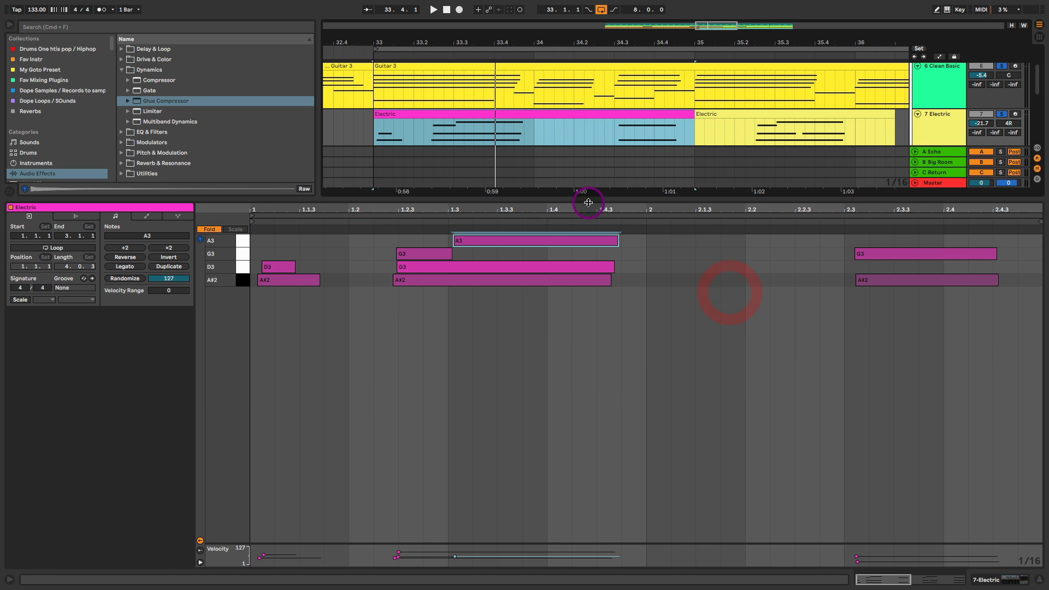
- Open the Guitar 3 clip and both Electric clips together in the note editor and bring the magenta Electric notes into focus
shift+click(600, 66)
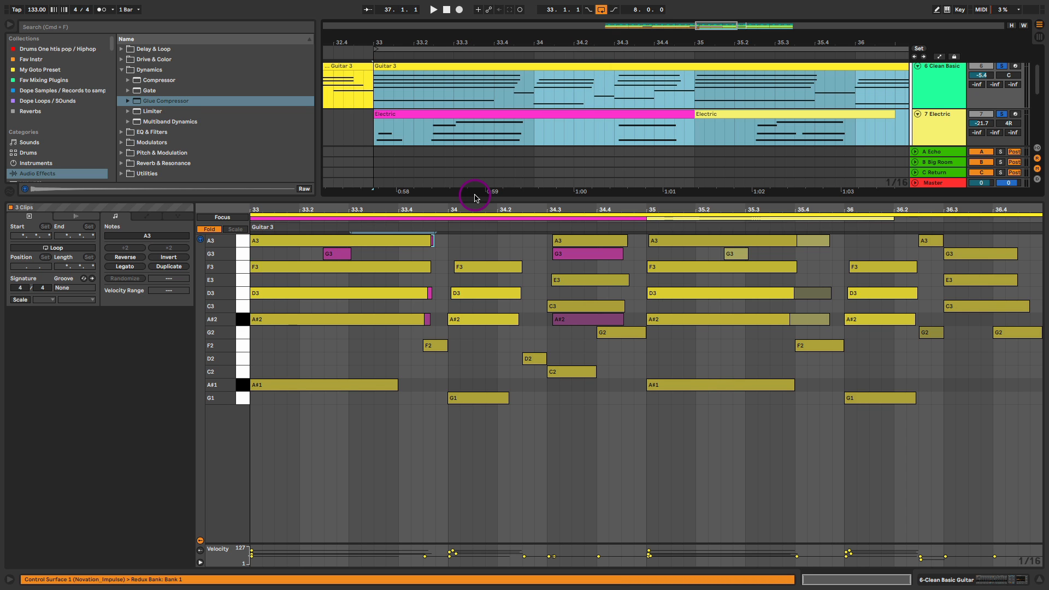
click(344, 218)
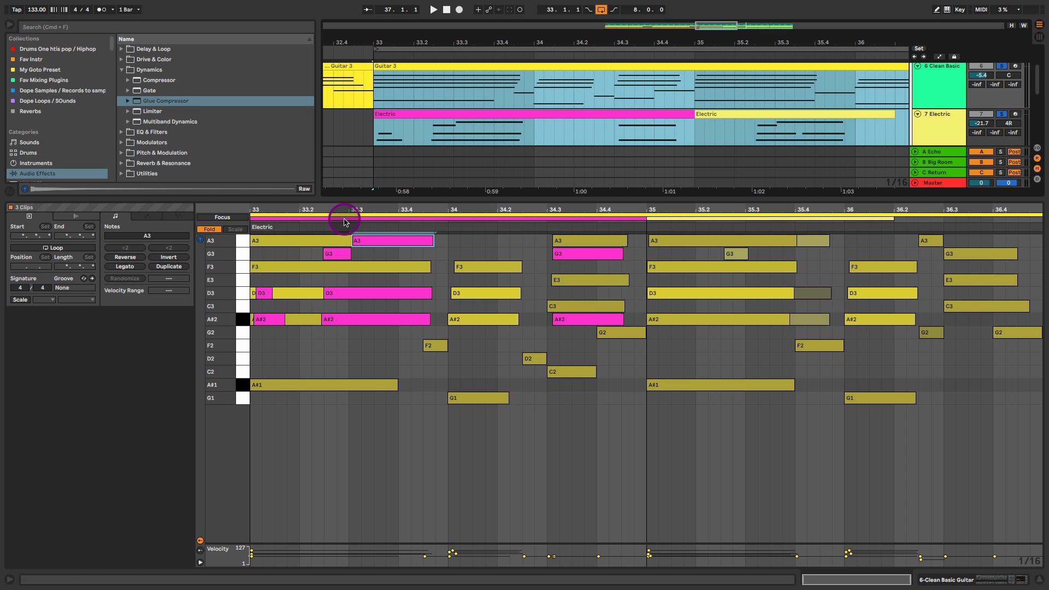
click(344, 218)
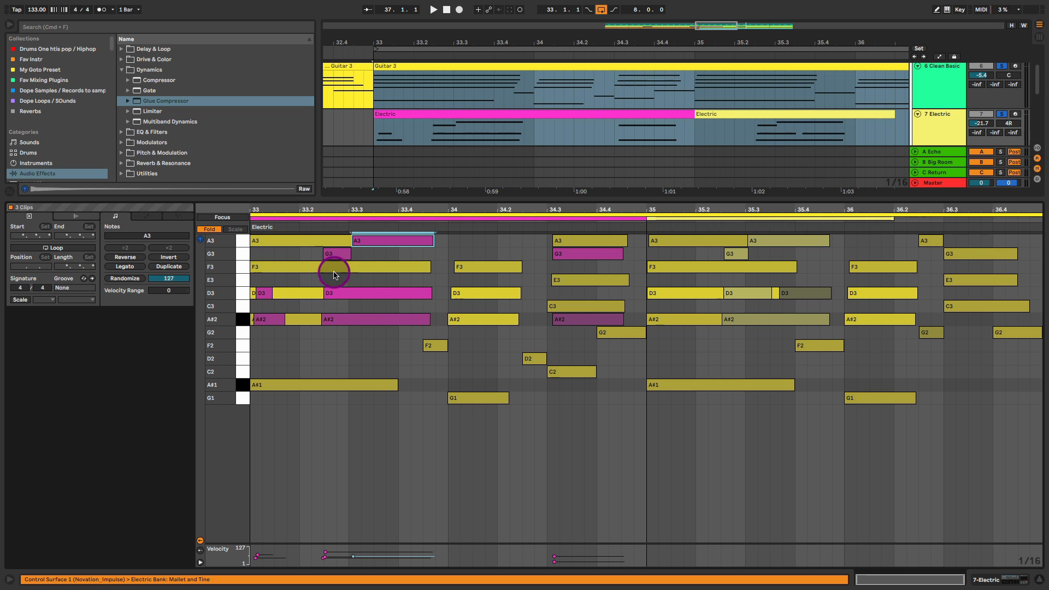
- Audition the soloed Guitar 3 and Electric parts, and play the full arrangement from bar 33 with every track audible
key(space)
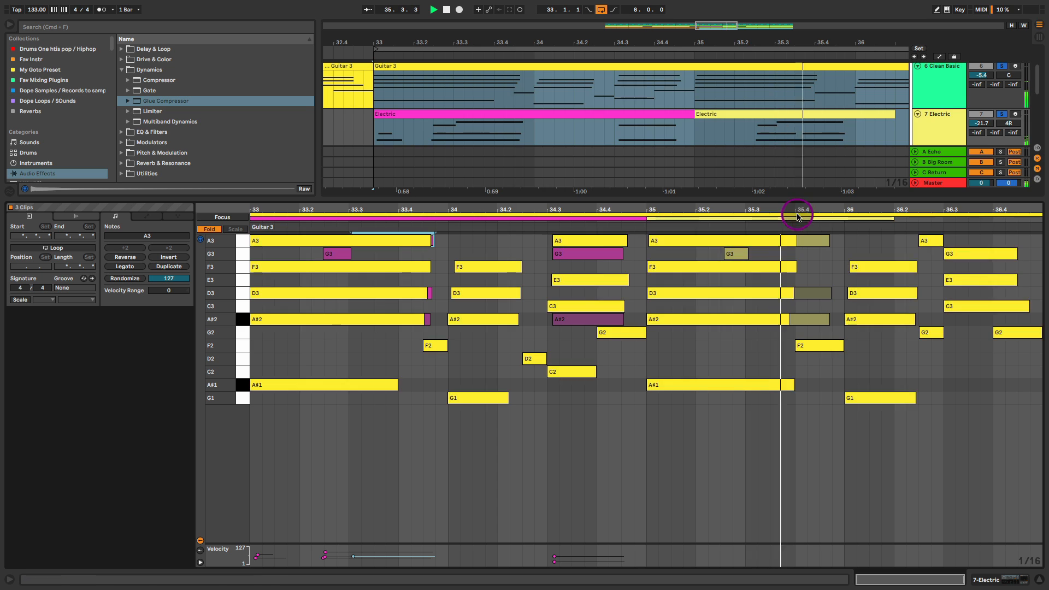
key(space)
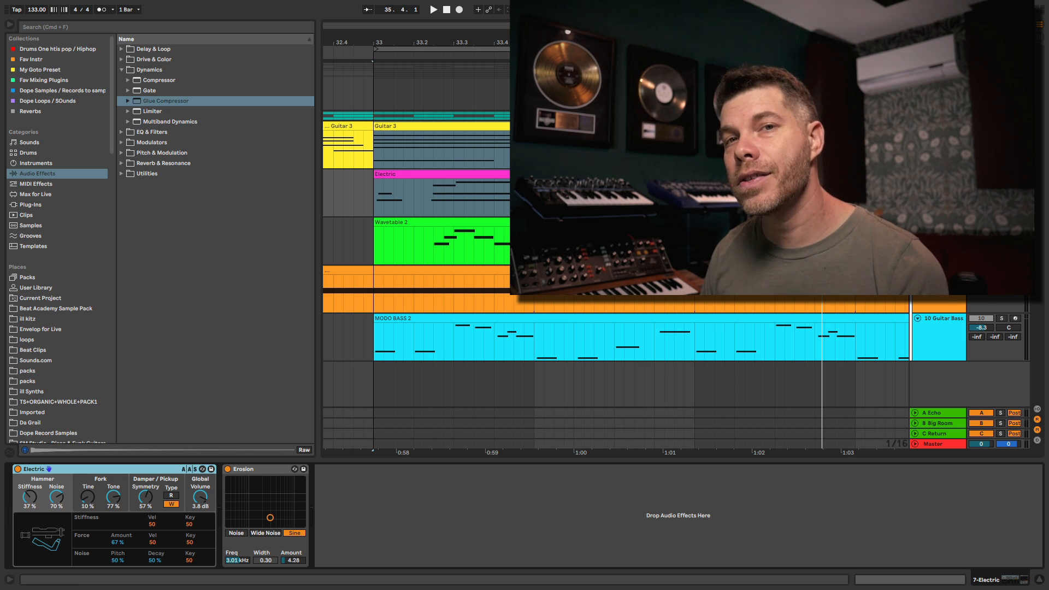
key(space)
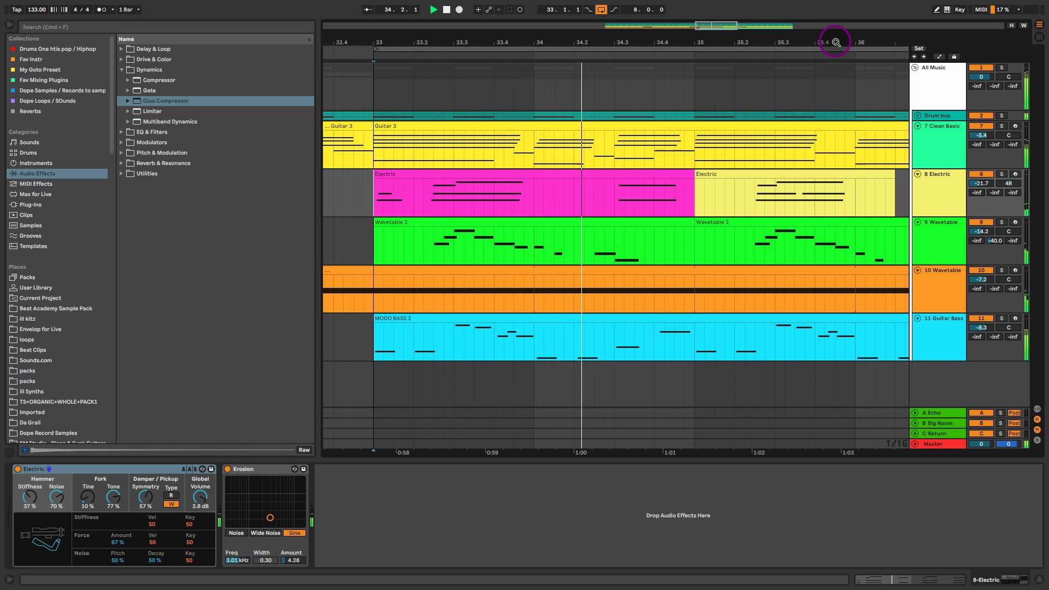
drag(837, 43, 570, 45)
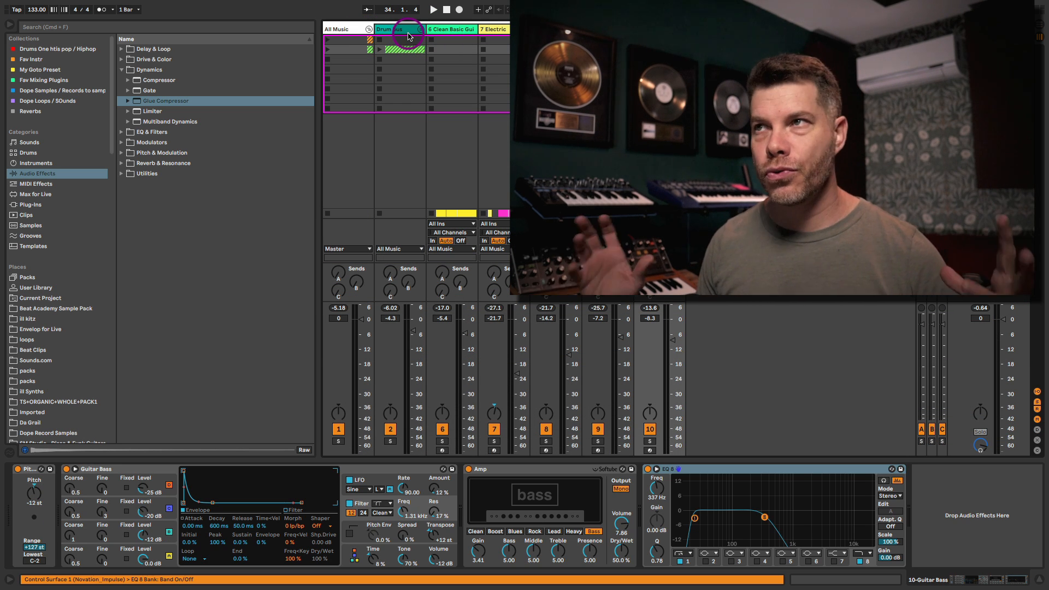
- Show the Auto Filter on the collapsed All Music group, set its frequency to 1.04 kHz, and expand the group again
click(369, 29)
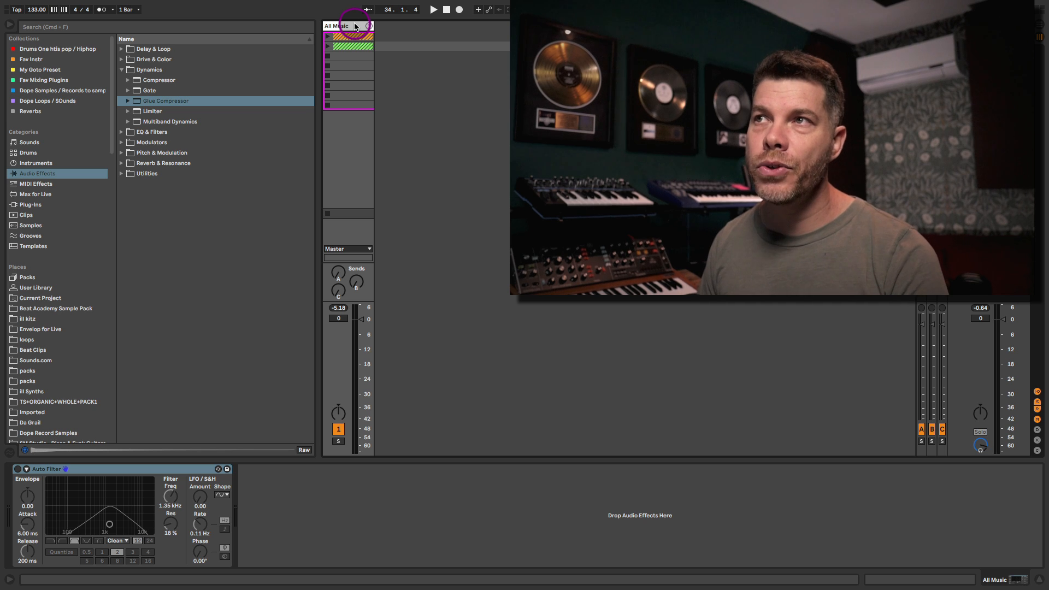
click(54, 469)
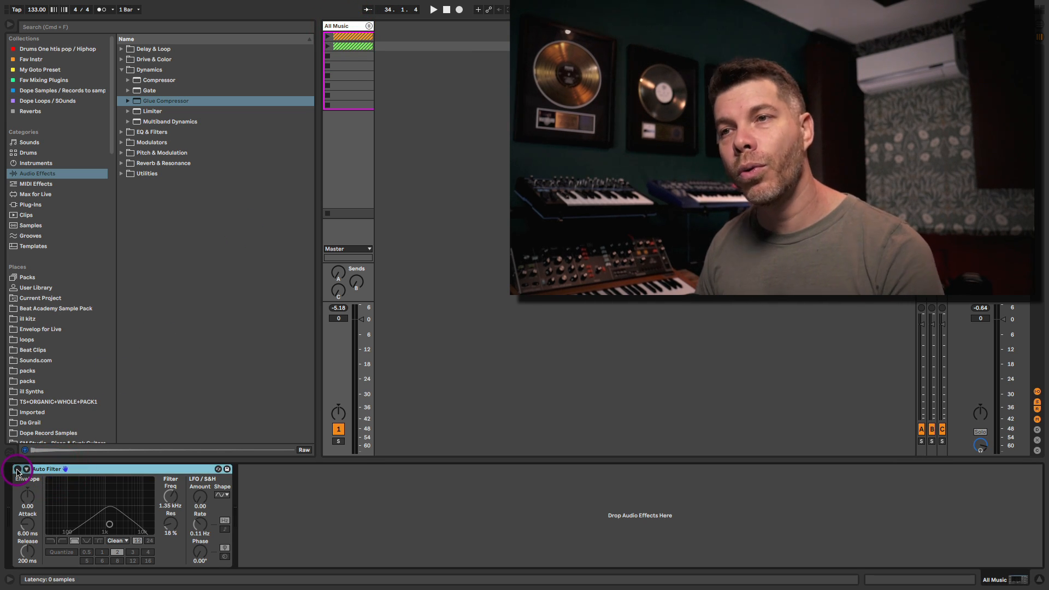
click(170, 498)
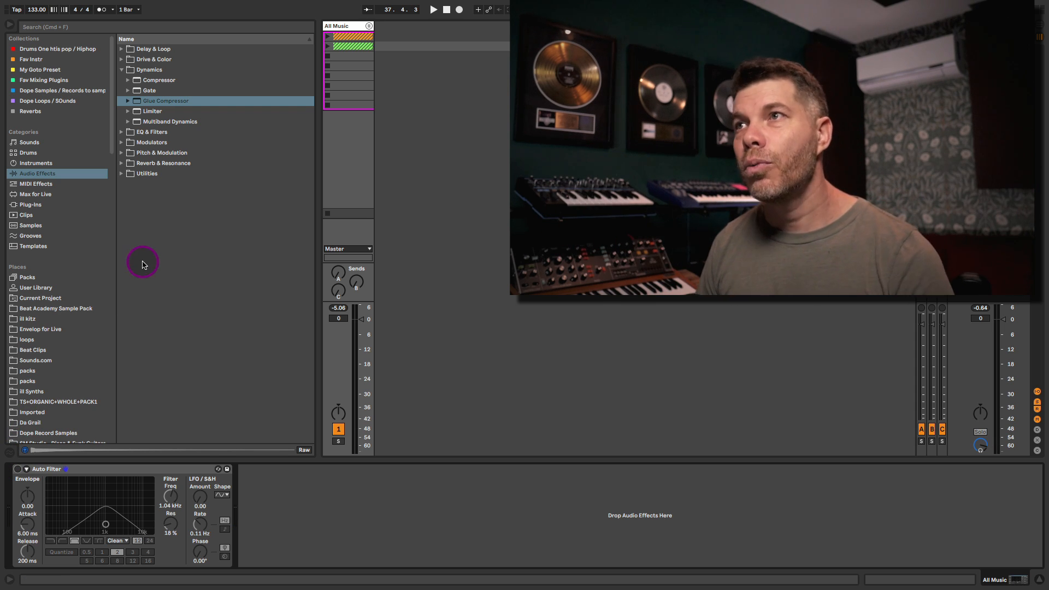
click(369, 27)
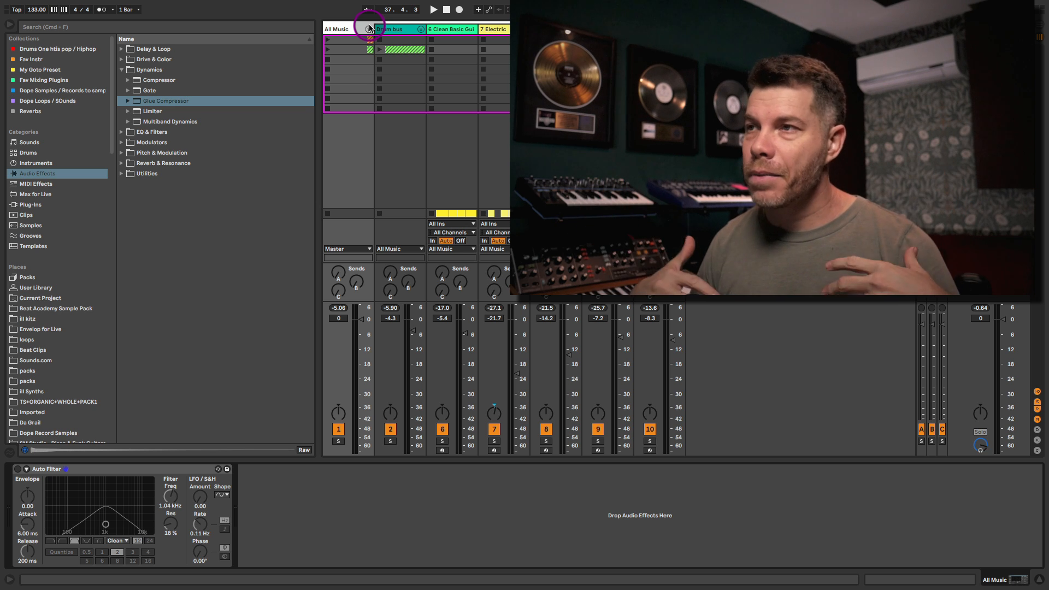
- Select the Beat Academy folder among the VST3 plug-ins and open the Orbit 1.5 interface from its track
click(149, 153)
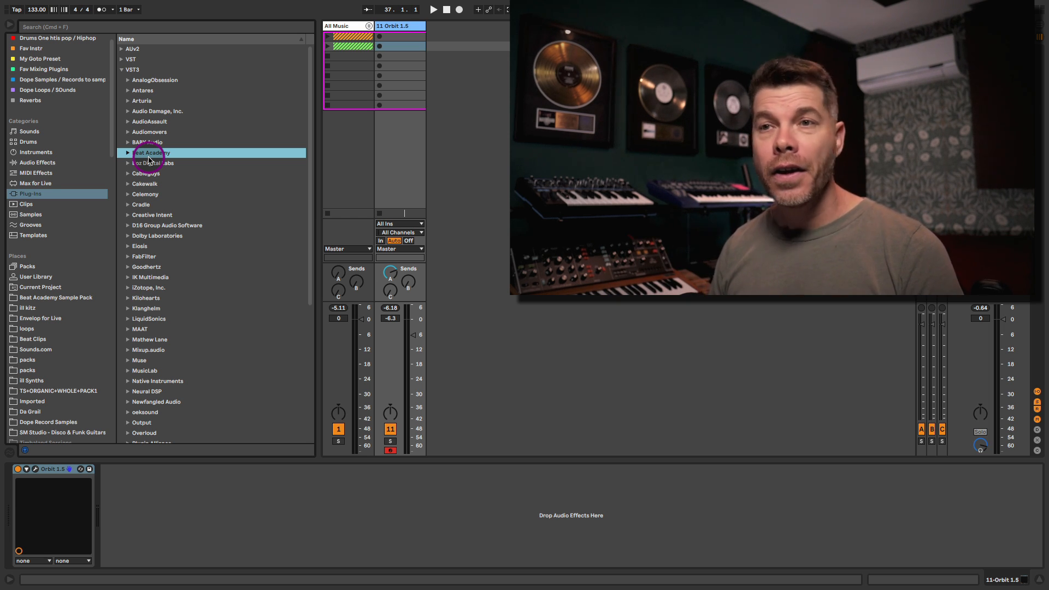
click(35, 470)
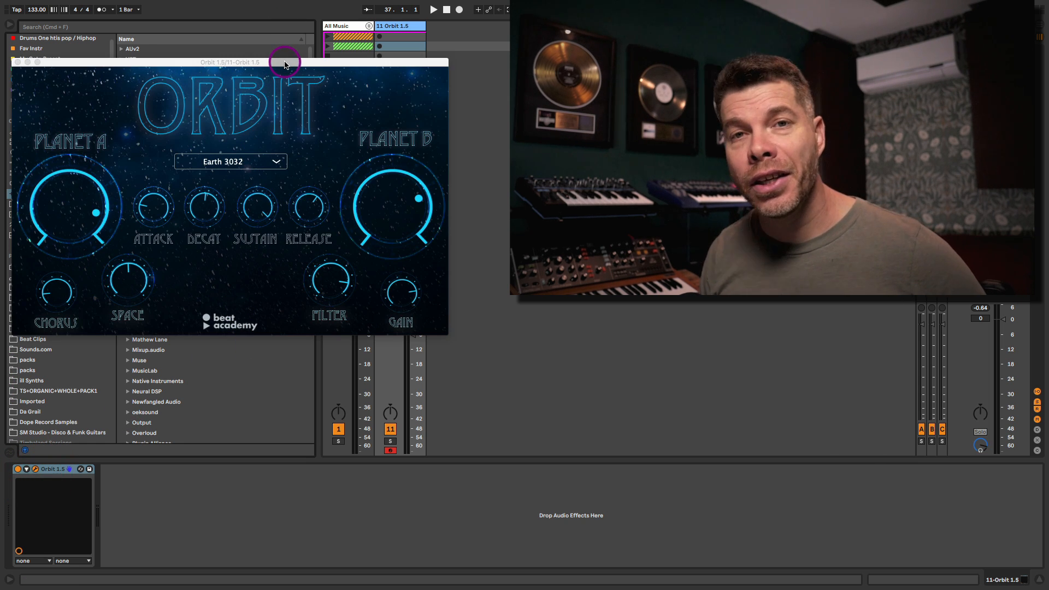
drag(284, 65, 288, 76)
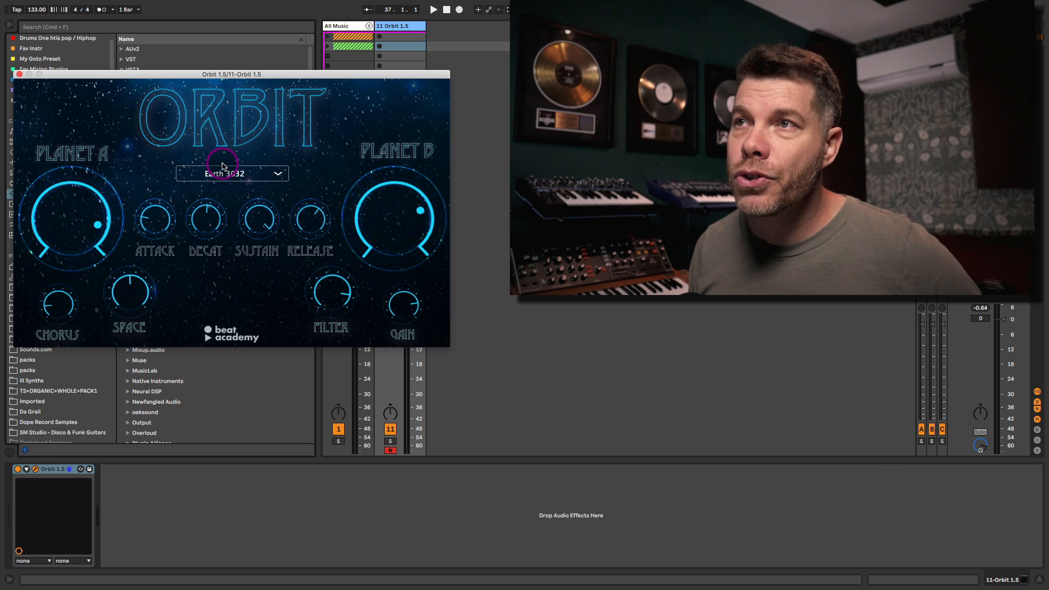
- Examine Orbit's preset list and its Planet A, Planet B and envelope controls, keeping the Earth 3032 preset loaded
click(240, 172)
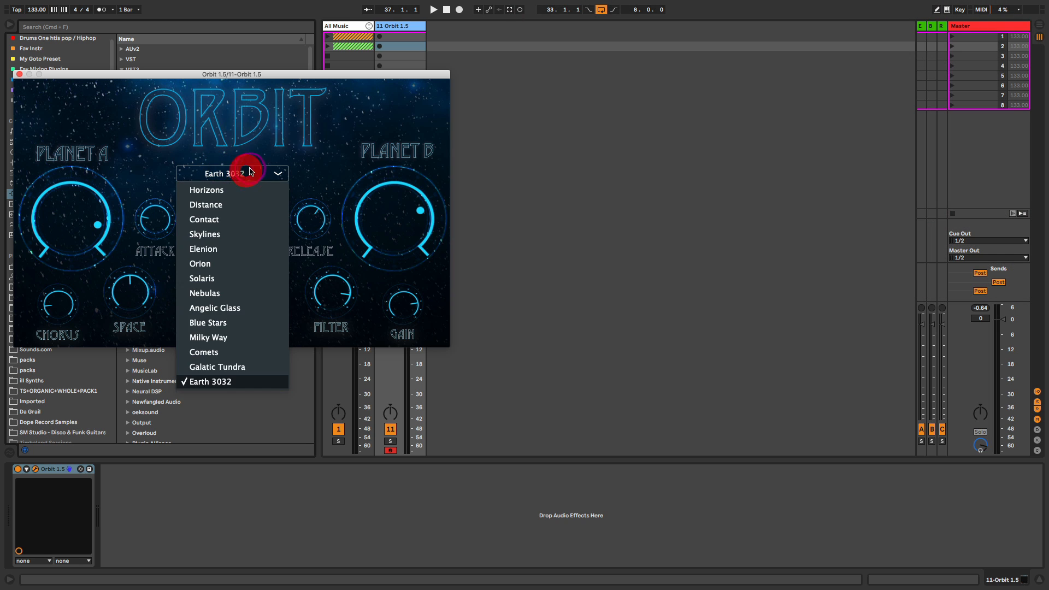
click(349, 155)
mouse_move(112, 198)
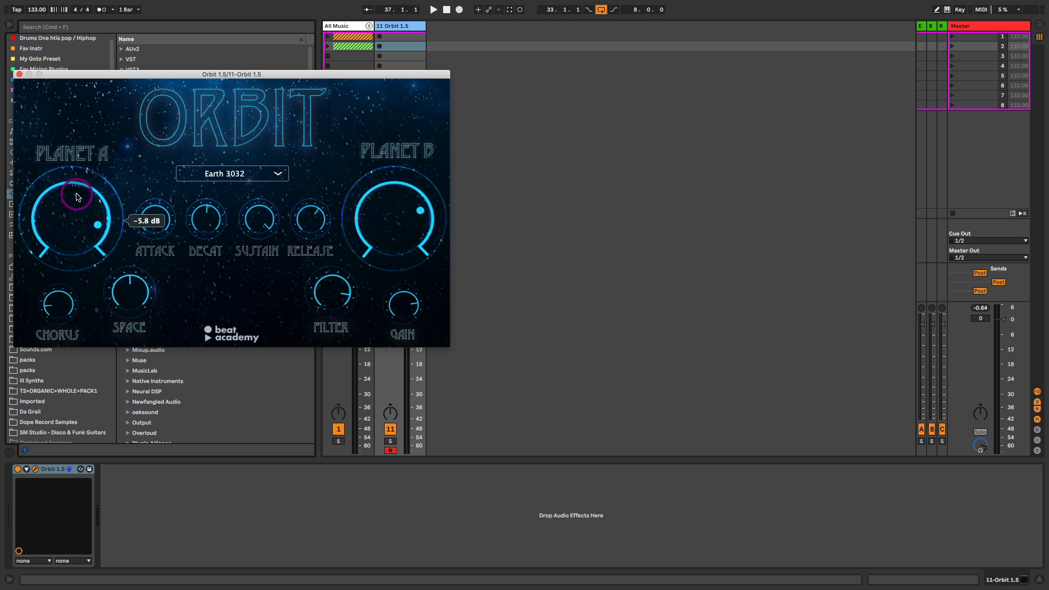
mouse_move(442, 191)
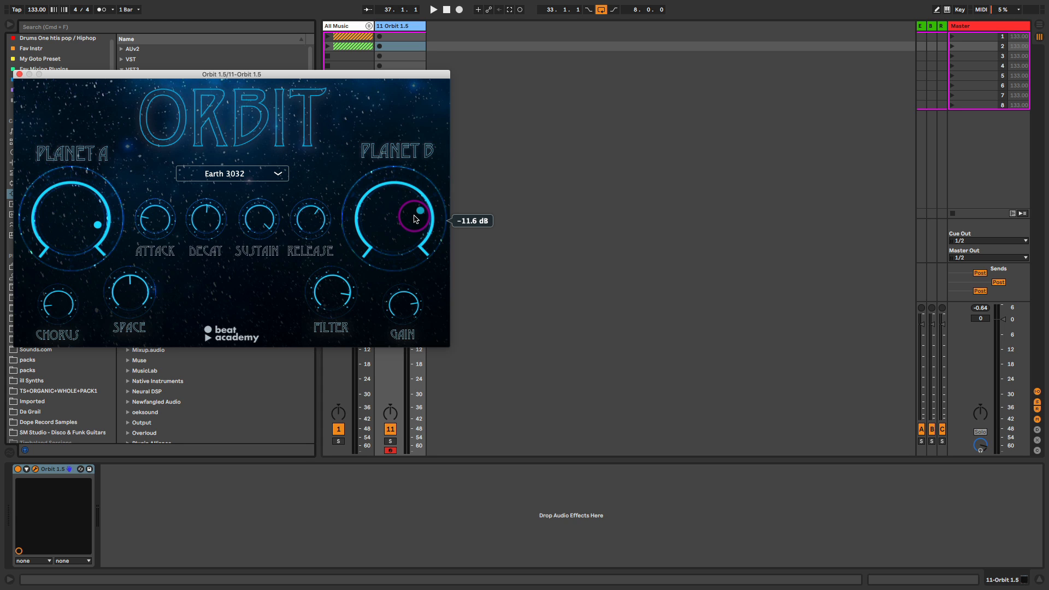
mouse_move(315, 236)
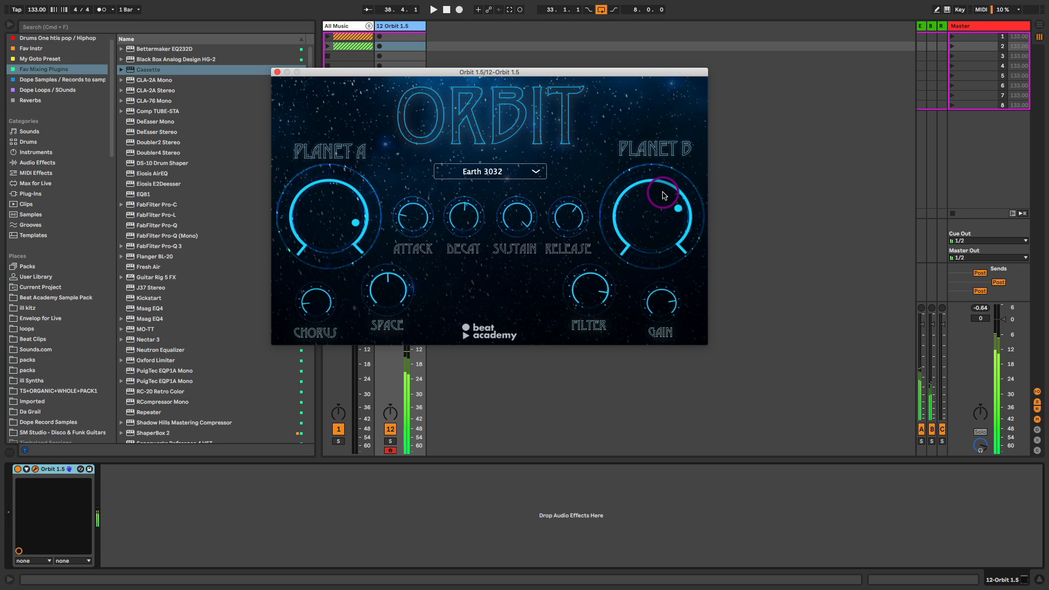
- Try different Planet A and Planet B level balances on the Earth 3032 preset and adjust its chorus
drag(664, 195, 645, 304)
drag(324, 201, 325, 249)
drag(665, 209, 673, 130)
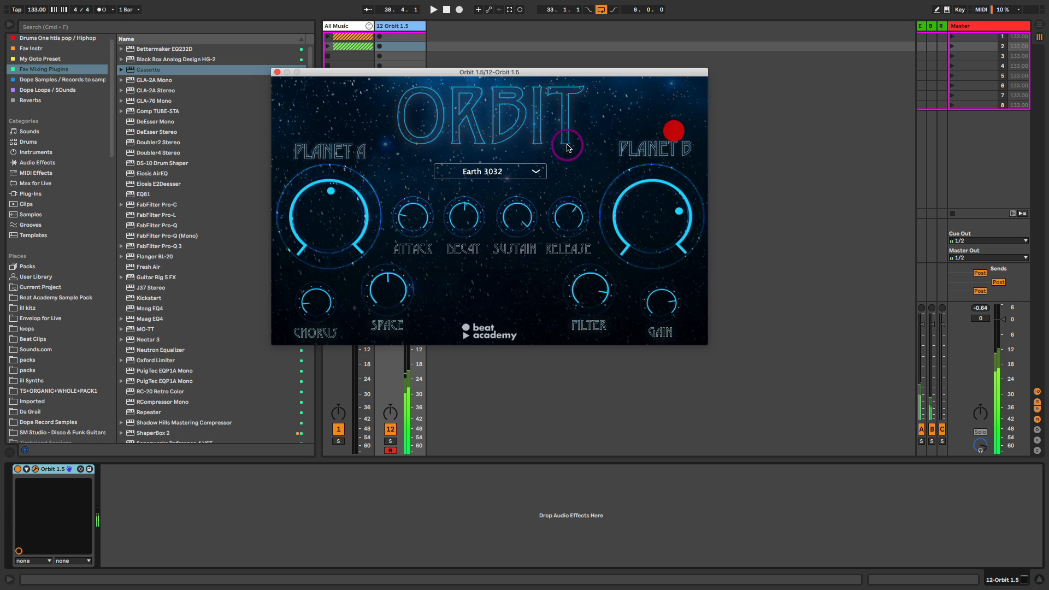
drag(289, 221, 339, 186)
click(320, 311)
drag(320, 311, 317, 299)
- Load the Orion preset in Orbit and reopen the preset list
click(499, 174)
click(487, 261)
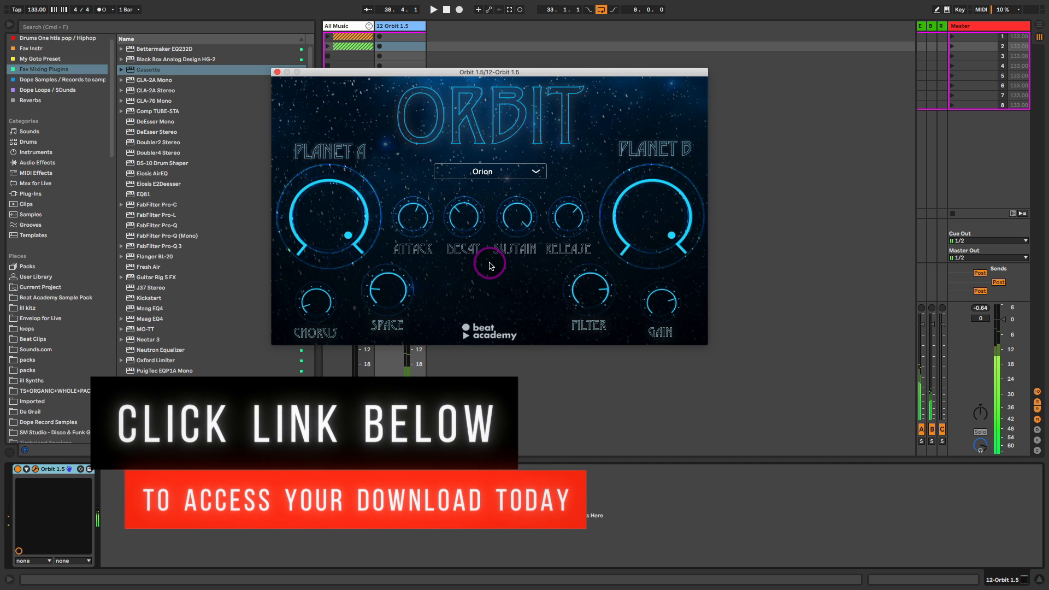
click(500, 170)
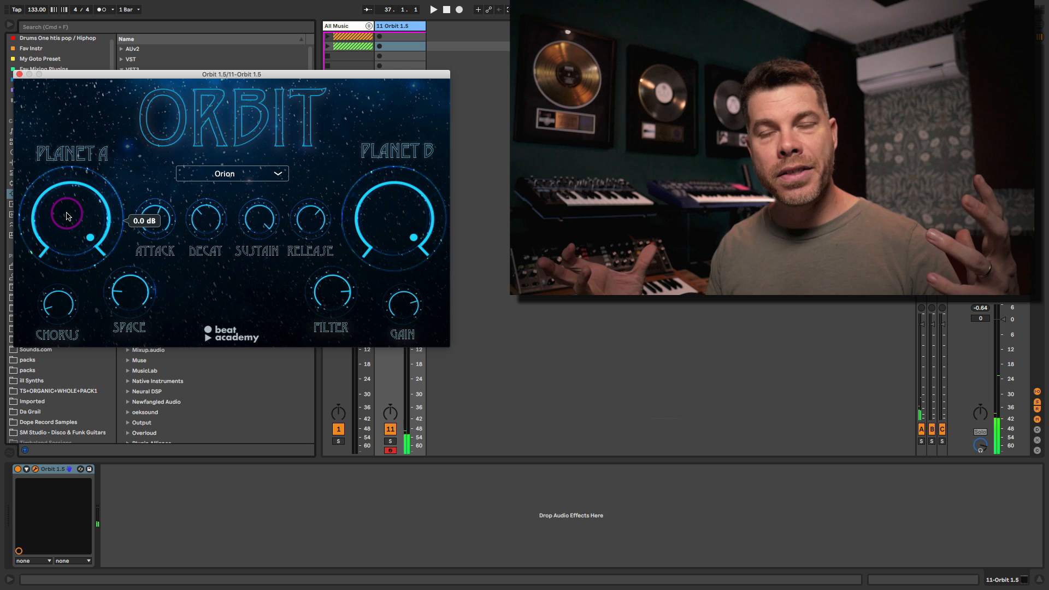